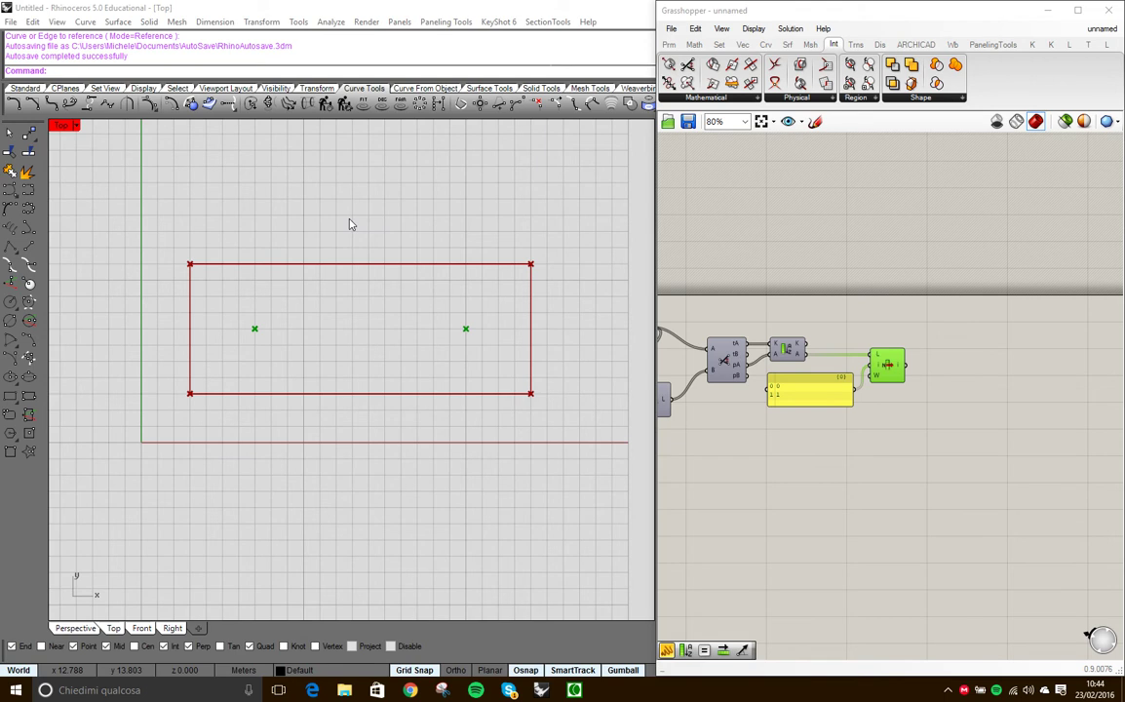
- Switch from the Top view to a maximized Perspective viewport
{"action": "double_click", "coordinate": [58, 127]}
{"action": "left_click", "coordinate": [385, 133]}
{"action": "double_click", "coordinate": [385, 133]}
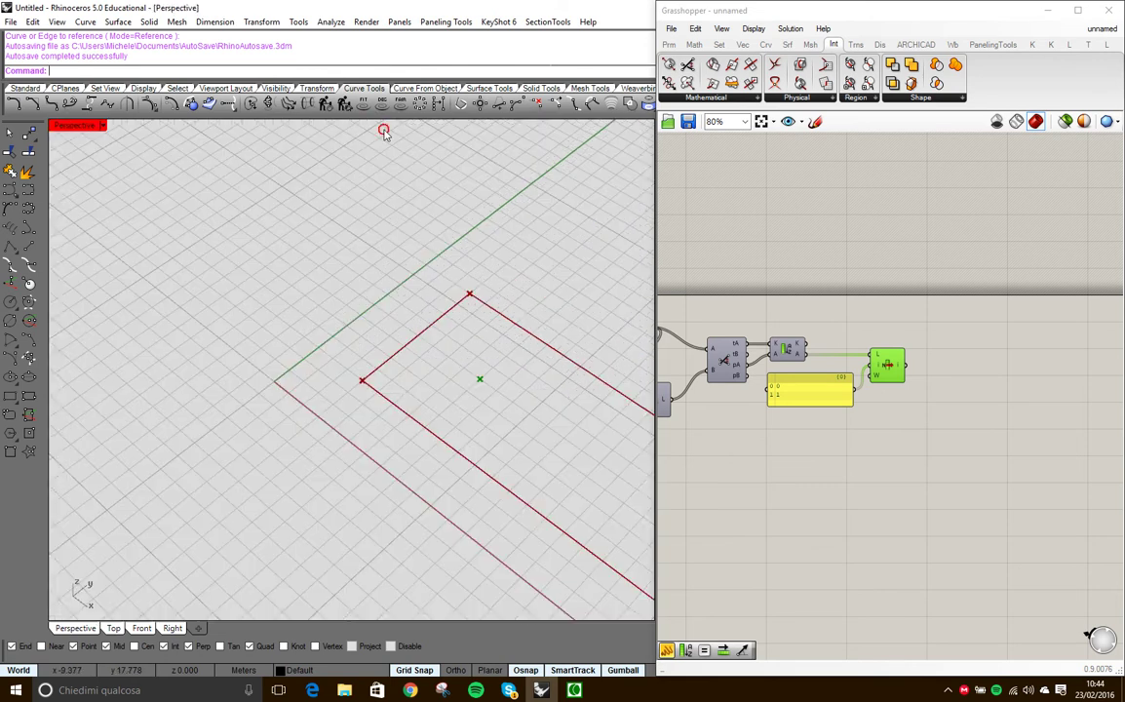
- Examine the rectangle and its two interior points from several angles, and check the List Item component in the definition
{"action": "right_click_drag", "start_coordinate": [417, 331], "coordinate": [493, 413]}
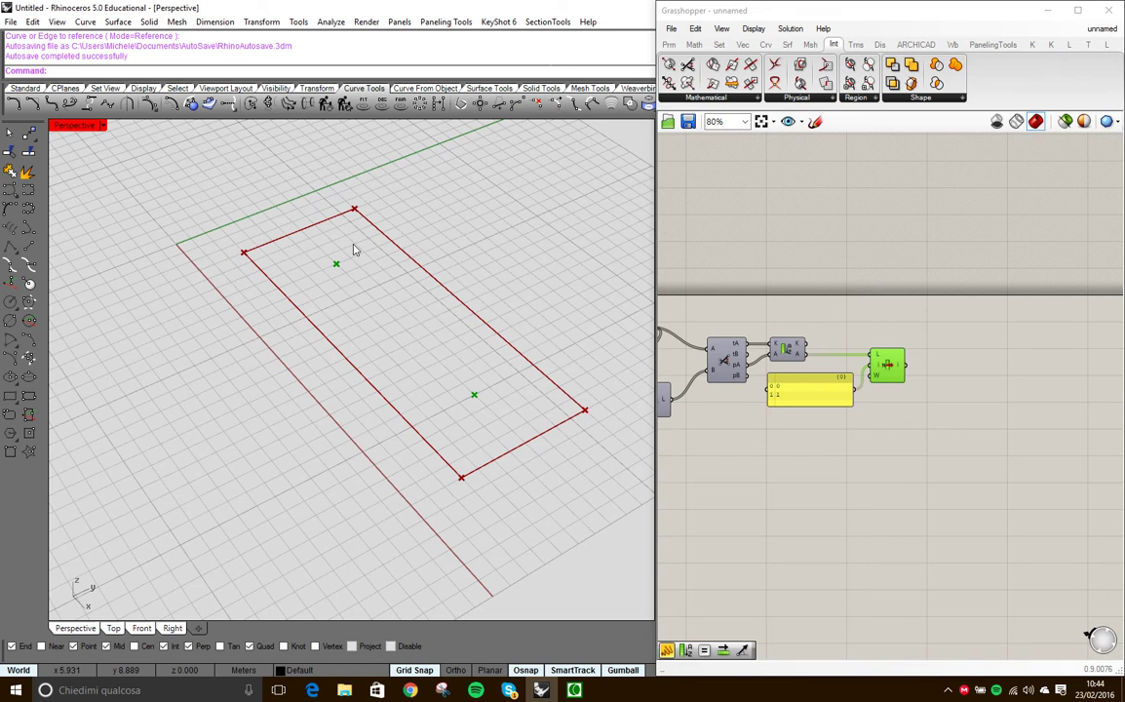
{"action": "right_click_drag", "start_coordinate": [444, 359], "coordinate": [412, 418]}
{"action": "left_click", "coordinate": [412, 417]}
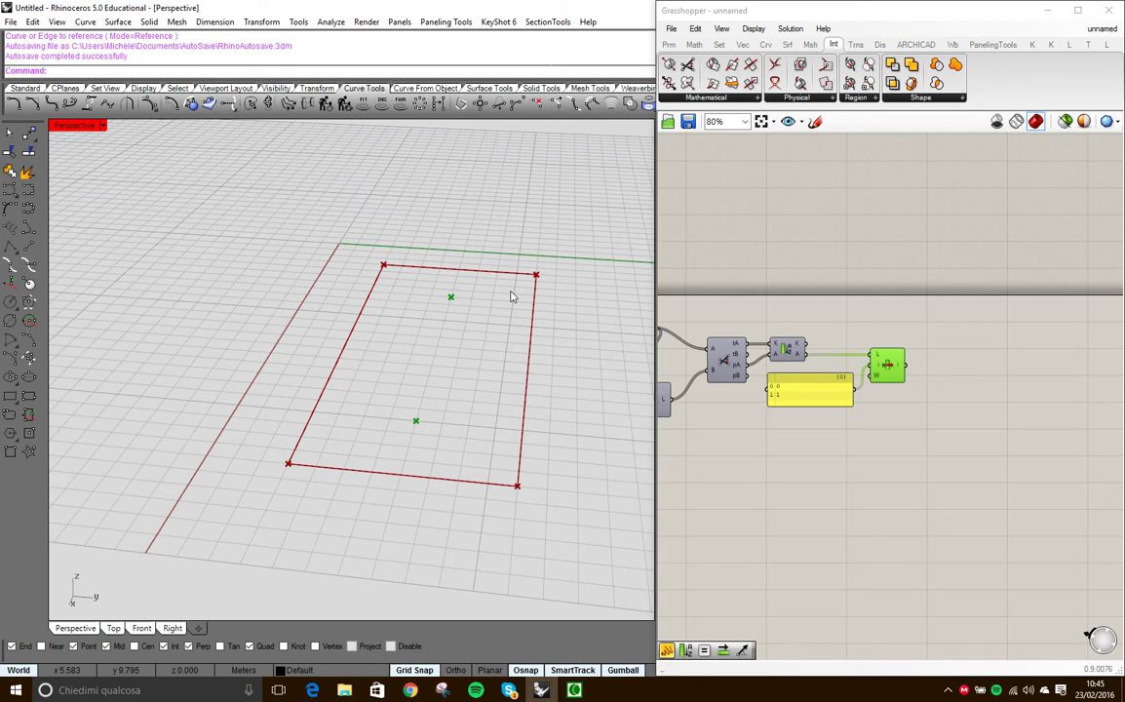
{"action": "right_click_drag", "start_coordinate": [346, 419], "coordinate": [346, 436]}
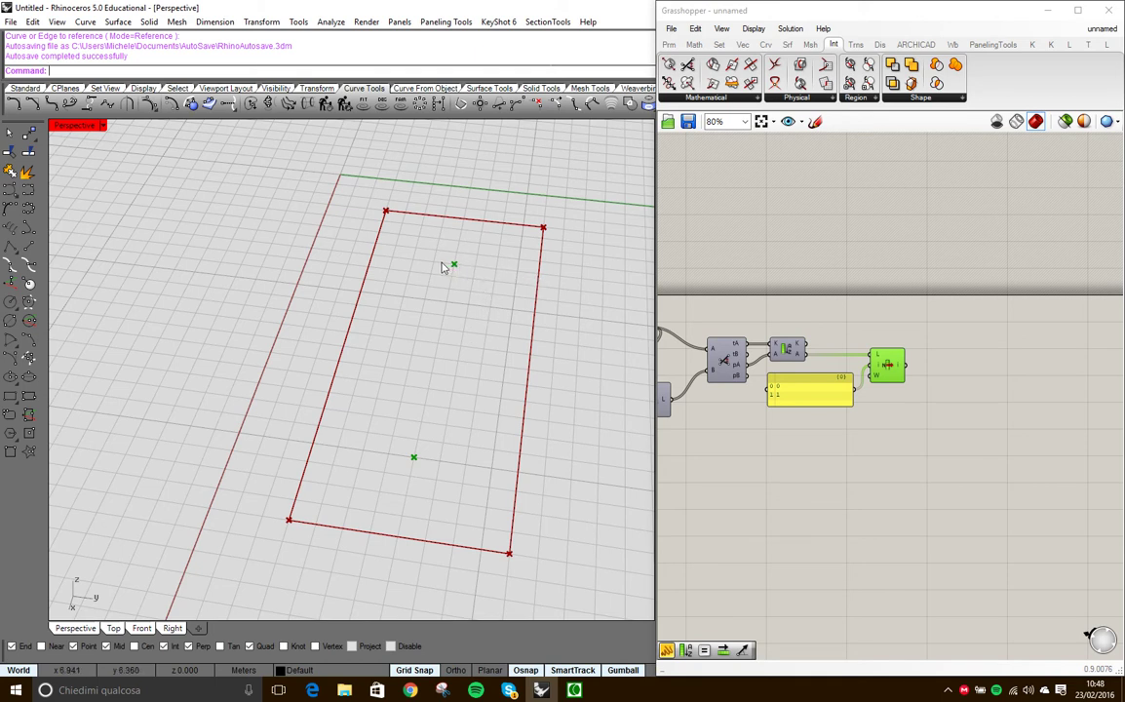
{"action": "right_click_drag", "start_coordinate": [497, 377], "coordinate": [467, 310]}
{"action": "scroll", "coordinate": [447, 321], "scroll_direction": "up", "scroll_amount": 3}
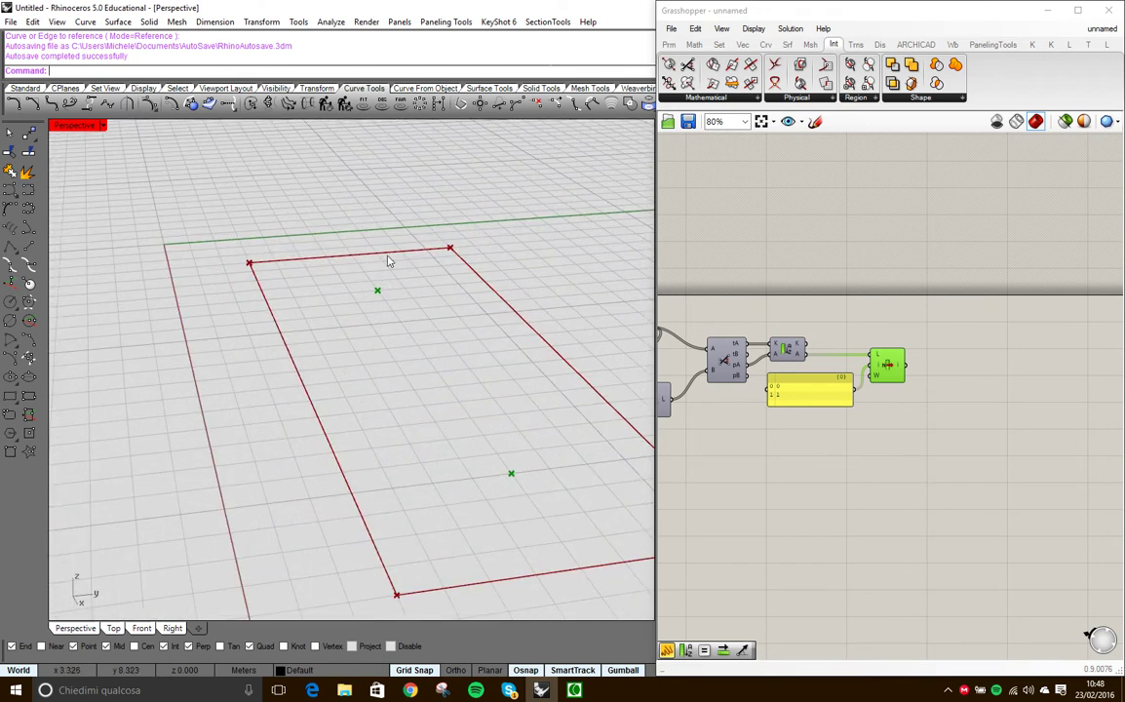
{"action": "scroll", "coordinate": [361, 195], "scroll_direction": "down", "scroll_amount": 3}
{"action": "scroll", "coordinate": [365, 239], "scroll_direction": "up", "scroll_amount": 3}
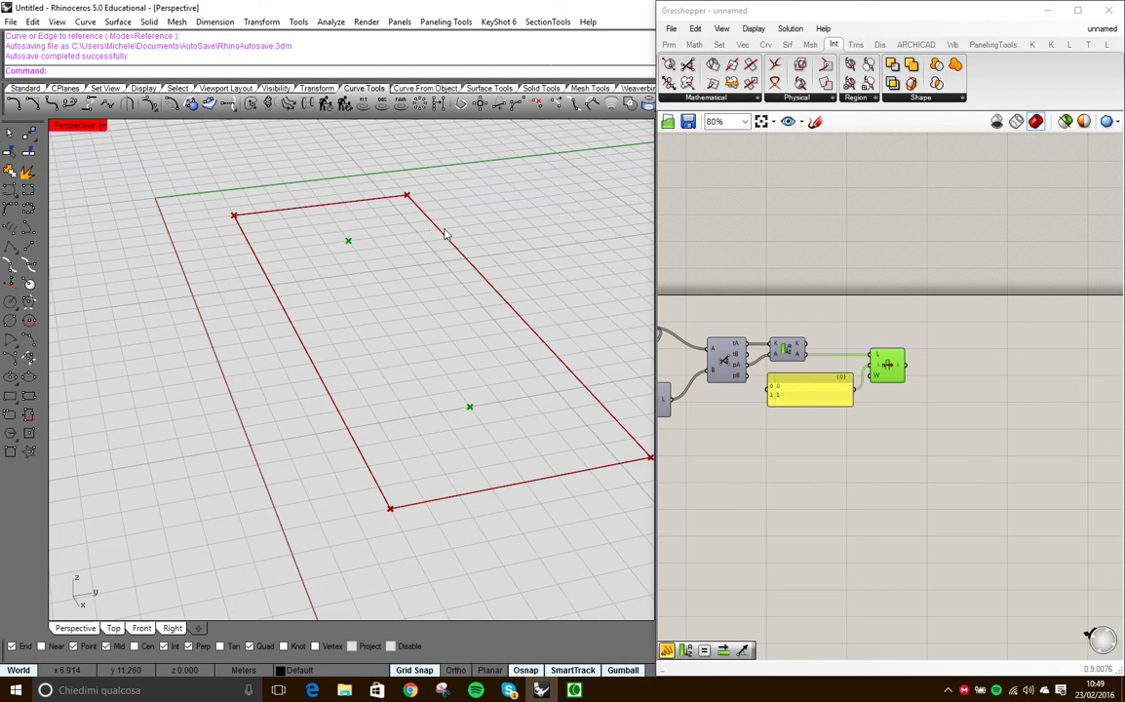
{"action": "mouse_move", "coordinate": [367, 243]}
{"action": "right_mouse_down"}
{"action": "mouse_move", "coordinate": [391, 284]}
{"action": "mouse_move", "coordinate": [369, 251]}
{"action": "right_mouse_up"}
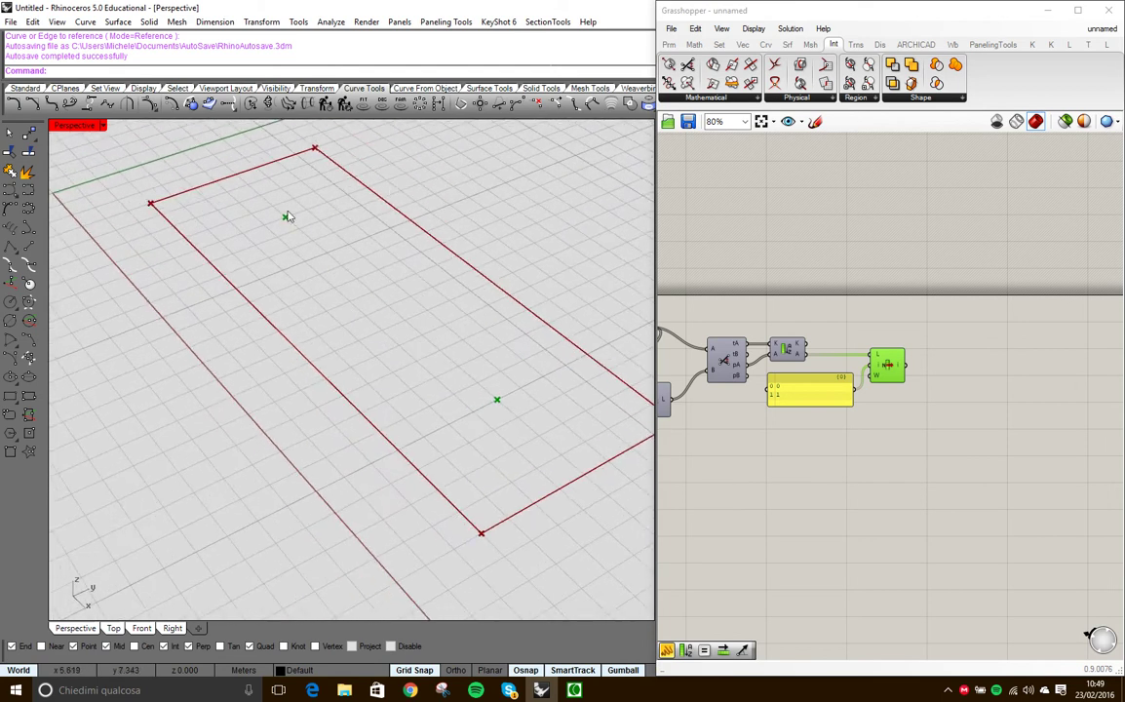
{"action": "right_click_drag", "start_coordinate": [260, 253], "coordinate": [500, 293]}
{"action": "right_click_drag", "start_coordinate": [301, 296], "coordinate": [341, 312]}
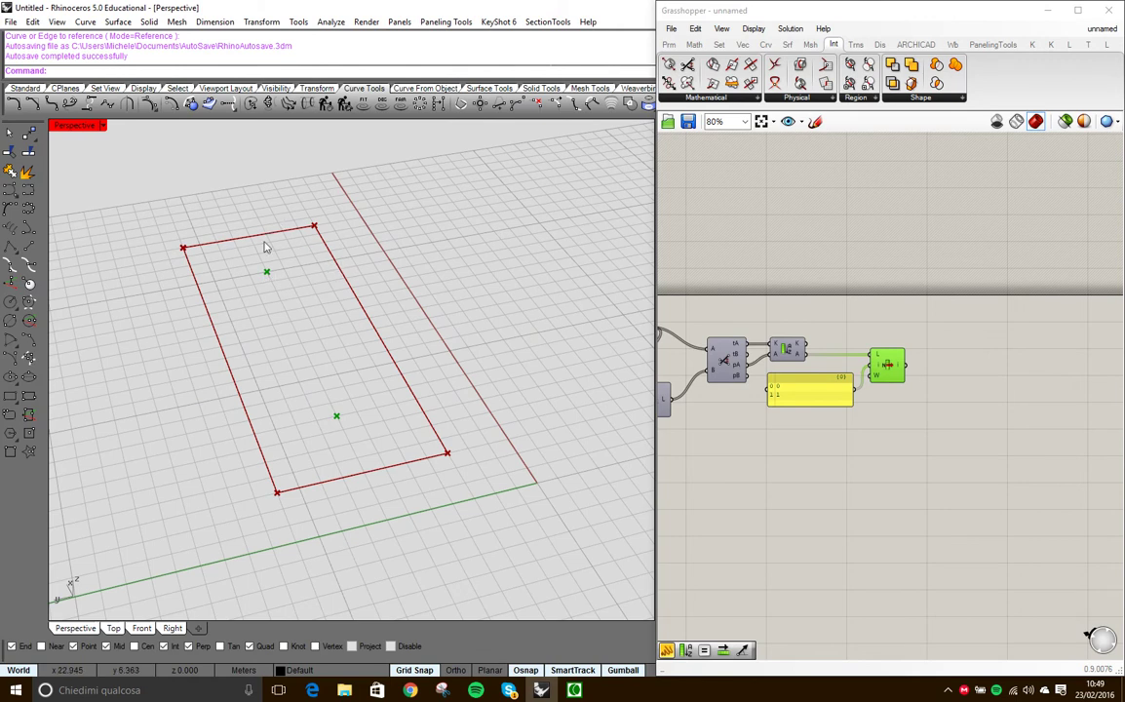
{"action": "right_click_drag", "start_coordinate": [273, 273], "coordinate": [333, 302]}
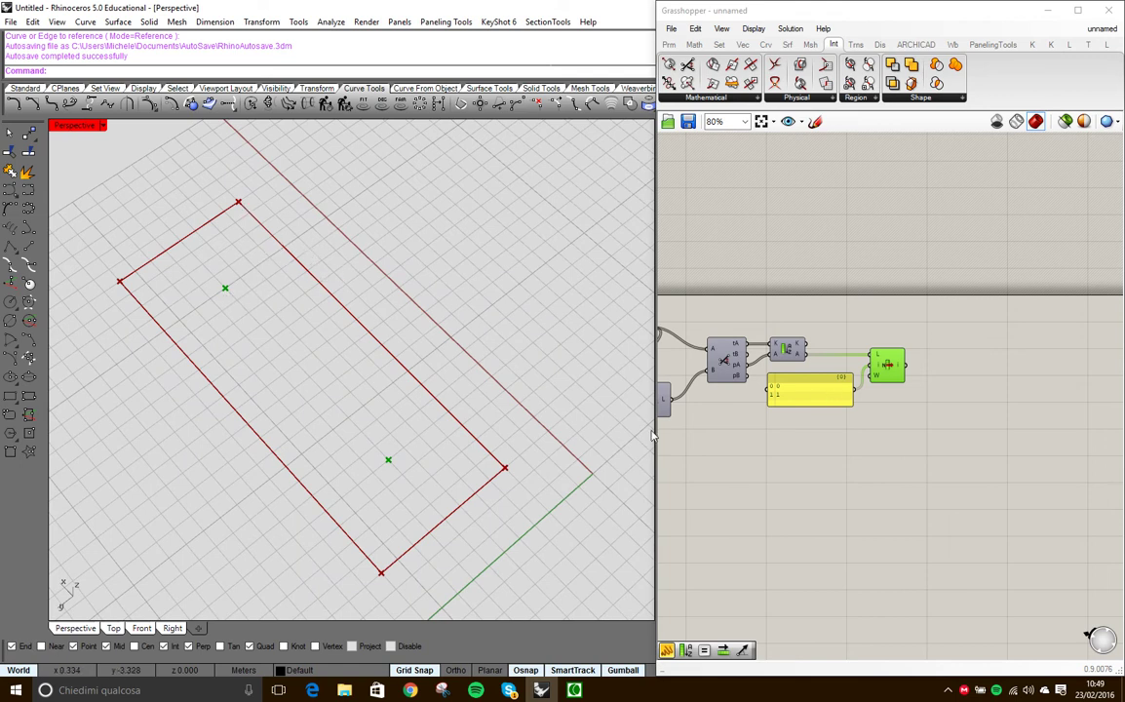
{"action": "right_click_drag", "start_coordinate": [943, 494], "coordinate": [917, 460]}
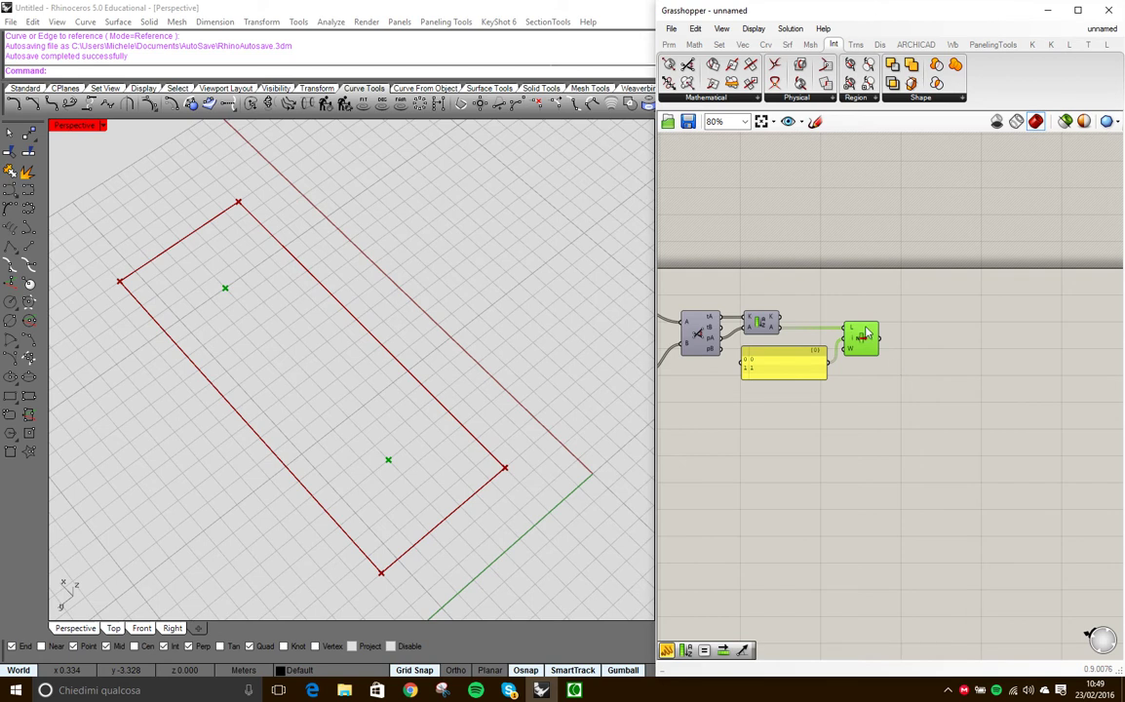
{"action": "mouse_move", "coordinate": [874, 342]}
{"action": "right_click_drag", "start_coordinate": [385, 473], "coordinate": [408, 363]}
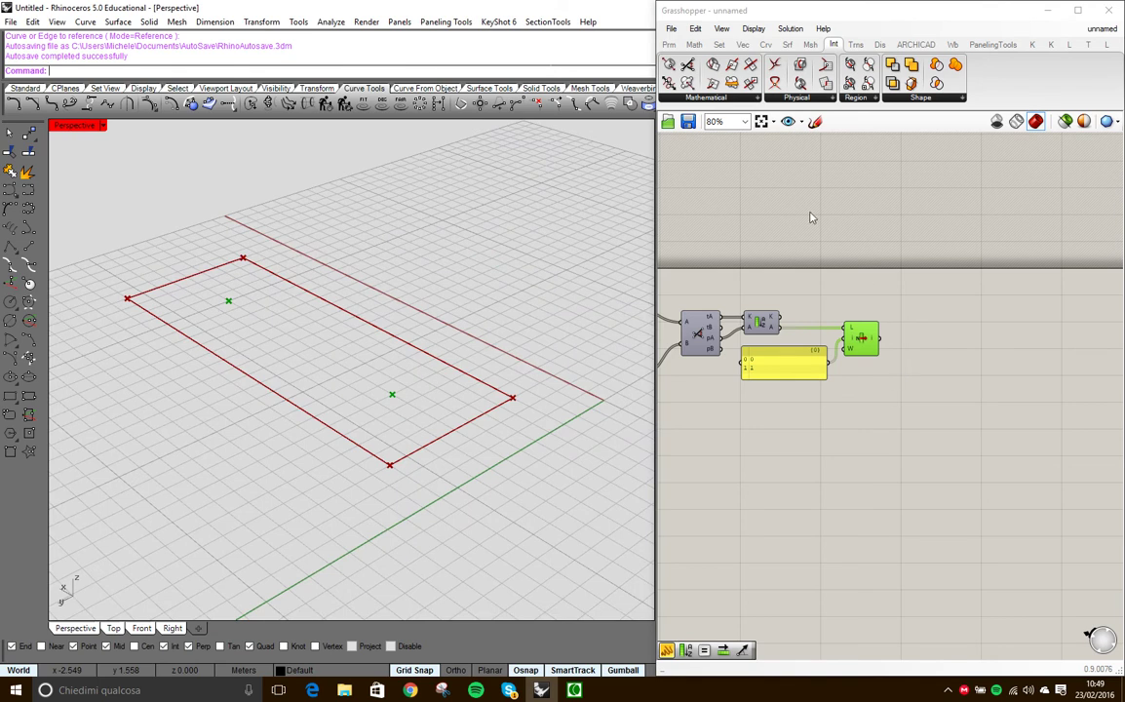
{"action": "left_click", "coordinate": [970, 417]}
{"action": "double_click", "coordinate": [971, 417]}
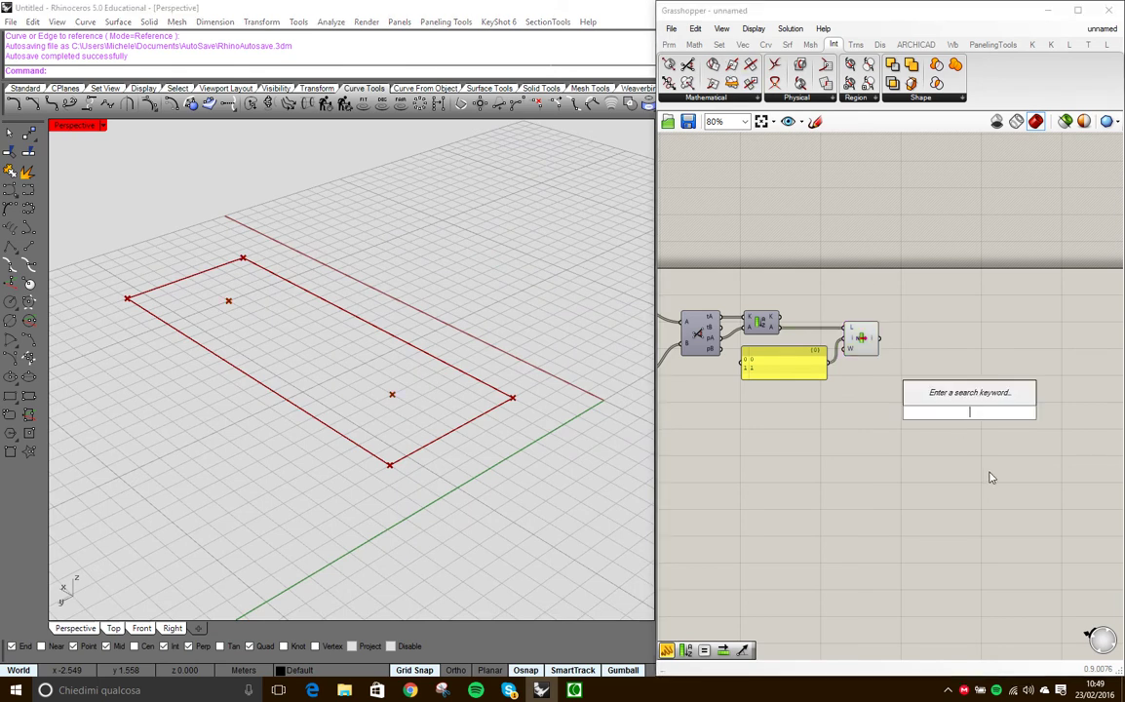
{"action": "type", "text": "clo"}
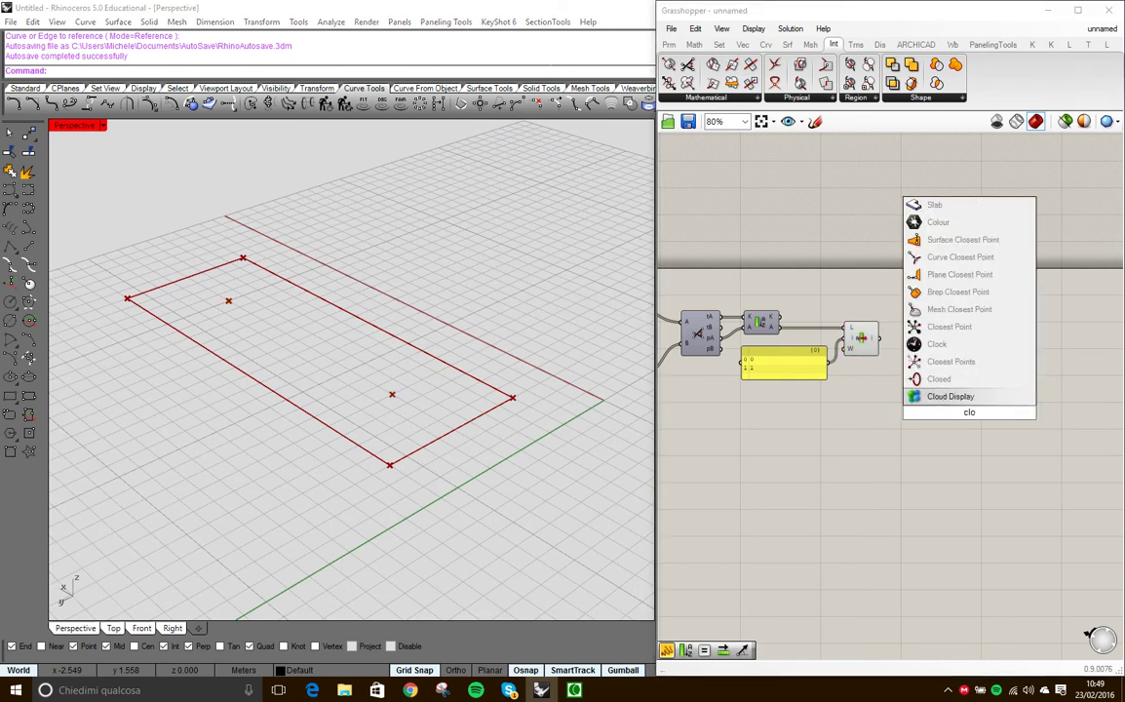
{"action": "key", "text": "Escape"}
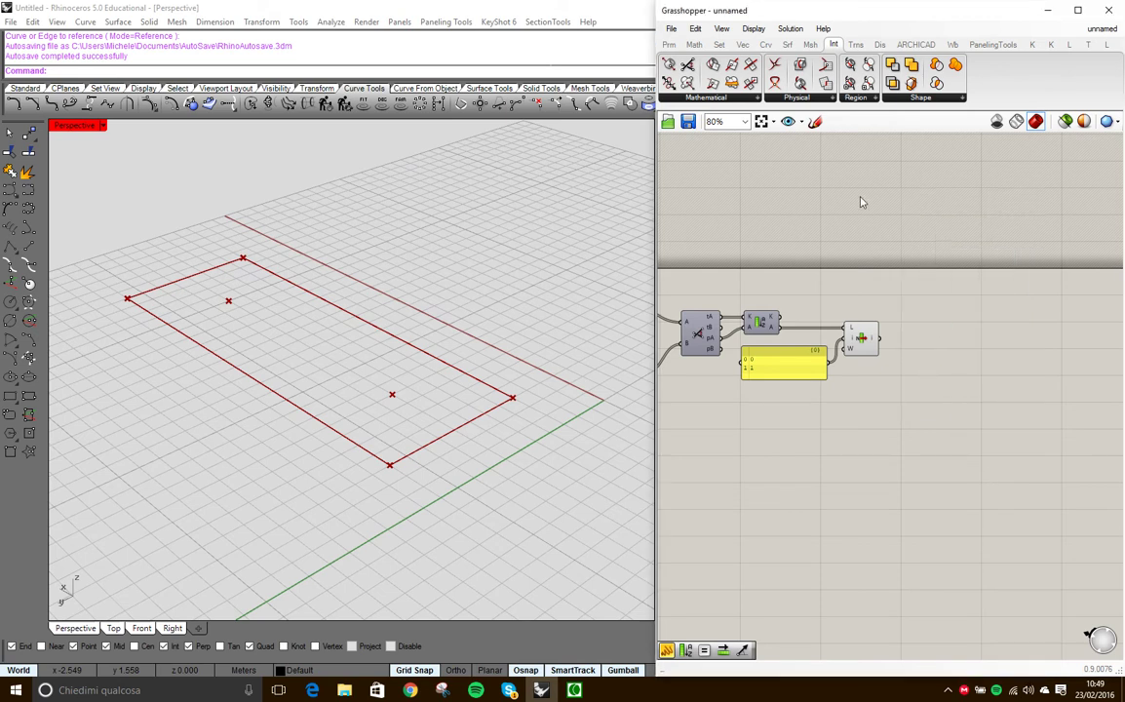
- Add a Curve Closest Point component to the canvas beside the List Item component
{"action": "left_click", "coordinate": [767, 43]}
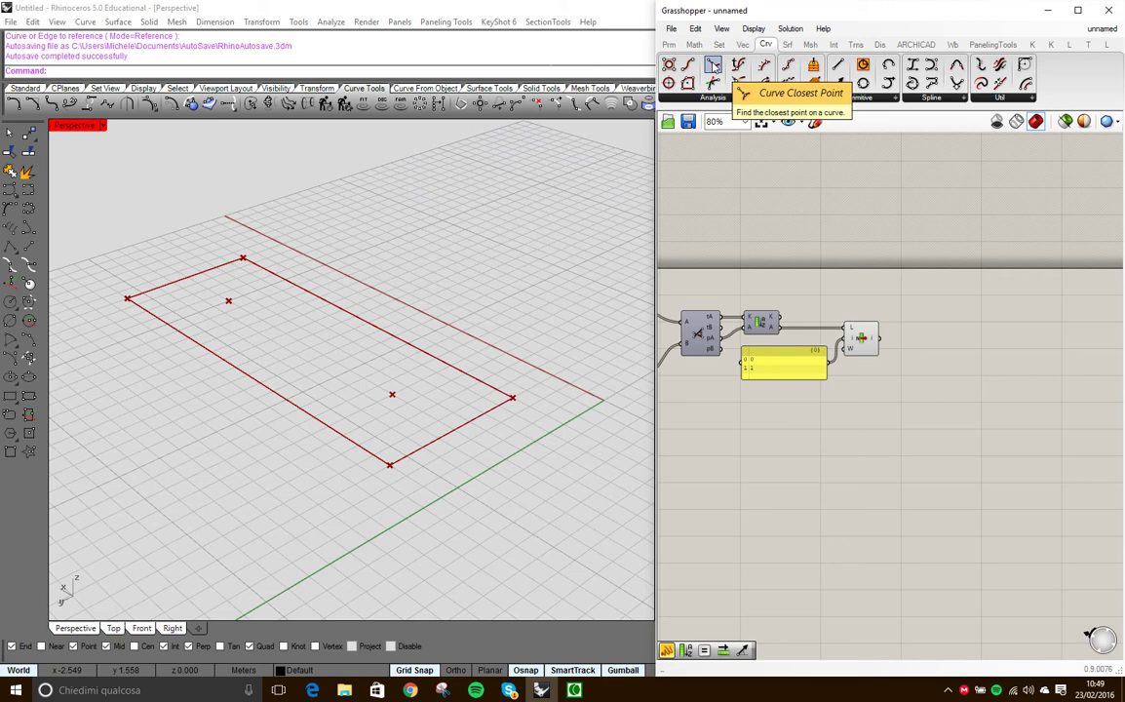
{"action": "left_click_drag", "start_coordinate": [713, 64], "coordinate": [950, 352]}
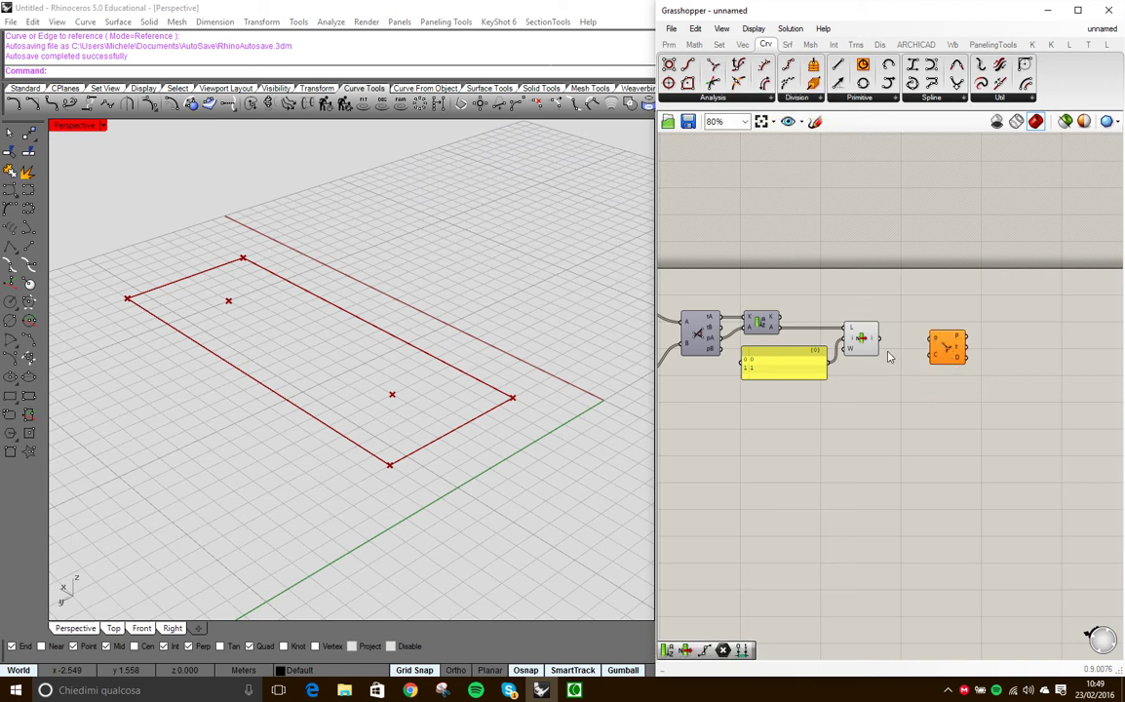
{"action": "scroll", "coordinate": [893, 412], "scroll_direction": "down", "scroll_amount": 3}
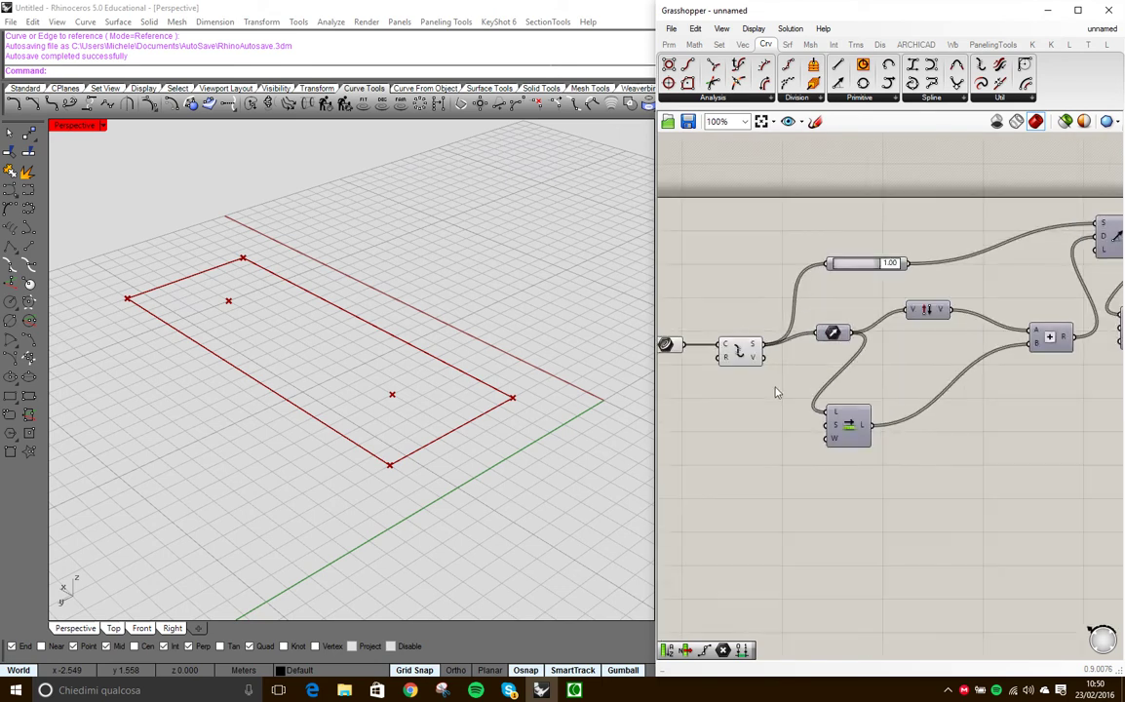
{"action": "scroll", "coordinate": [761, 377], "scroll_direction": "down", "scroll_amount": 4}
{"action": "scroll", "coordinate": [1024, 372], "scroll_direction": "up", "scroll_amount": 4}
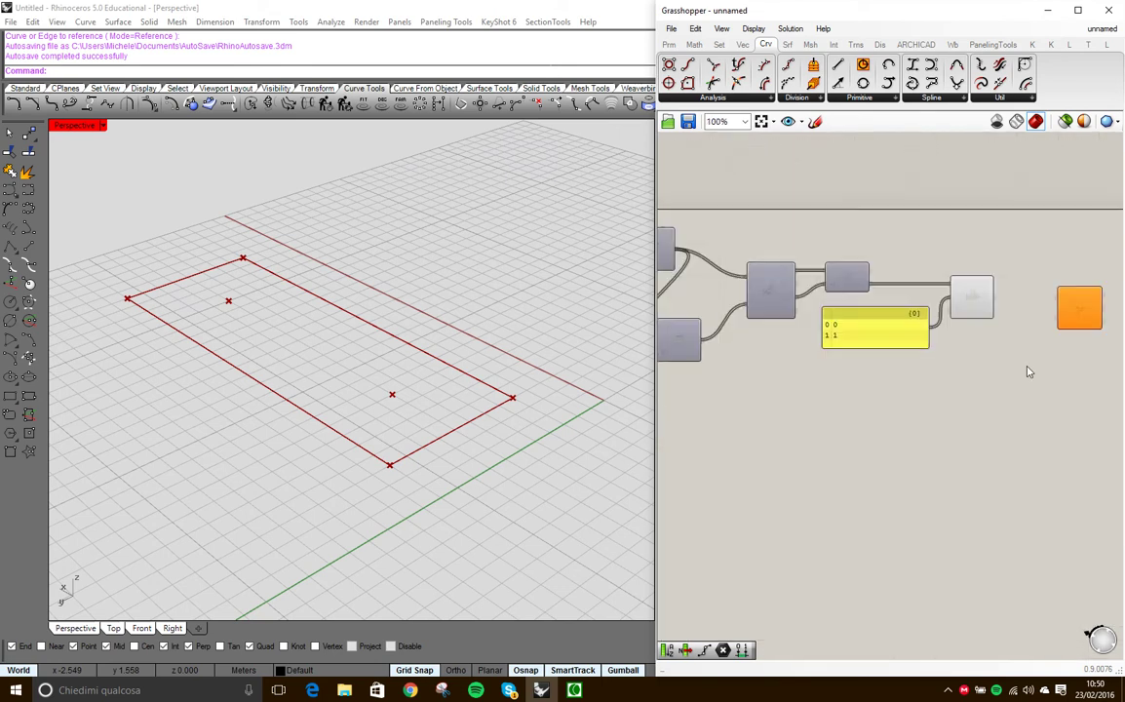
{"action": "scroll", "coordinate": [954, 394], "scroll_direction": "up", "scroll_amount": 3}
{"action": "left_click", "coordinate": [938, 386]}
{"action": "scroll", "coordinate": [934, 386], "scroll_direction": "down", "scroll_amount": 3}
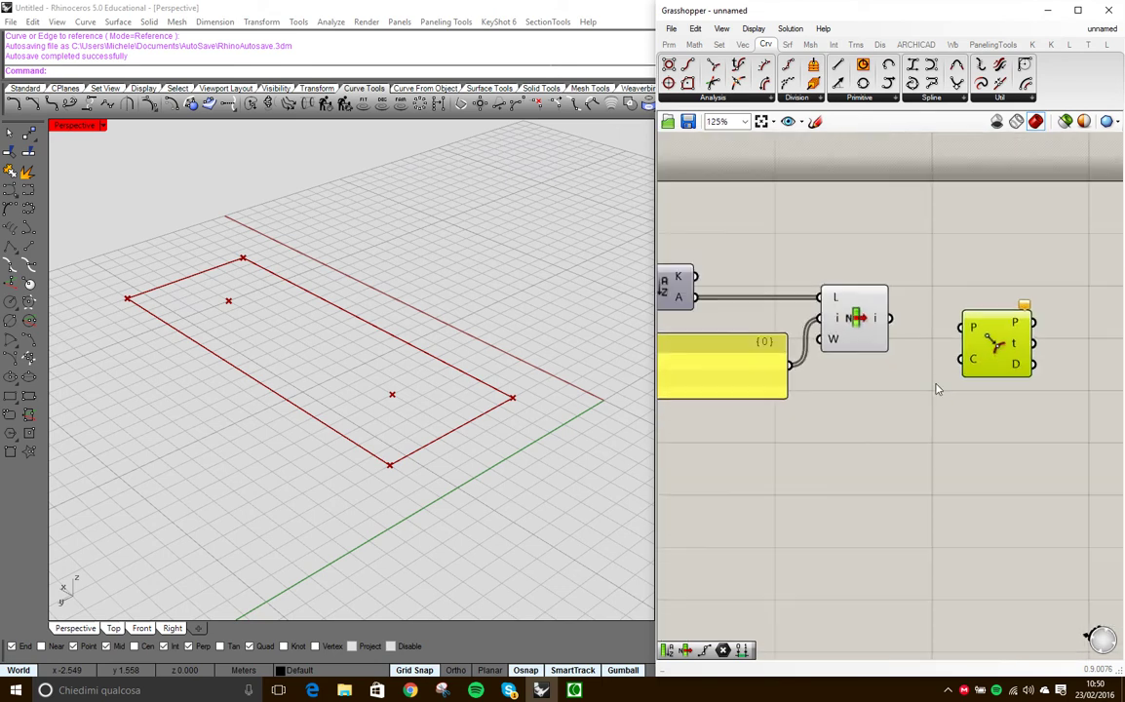
- Move the Explode component below the source curve parameter and check its Segments output
{"action": "scroll", "coordinate": [923, 366], "scroll_direction": "down", "scroll_amount": 4}
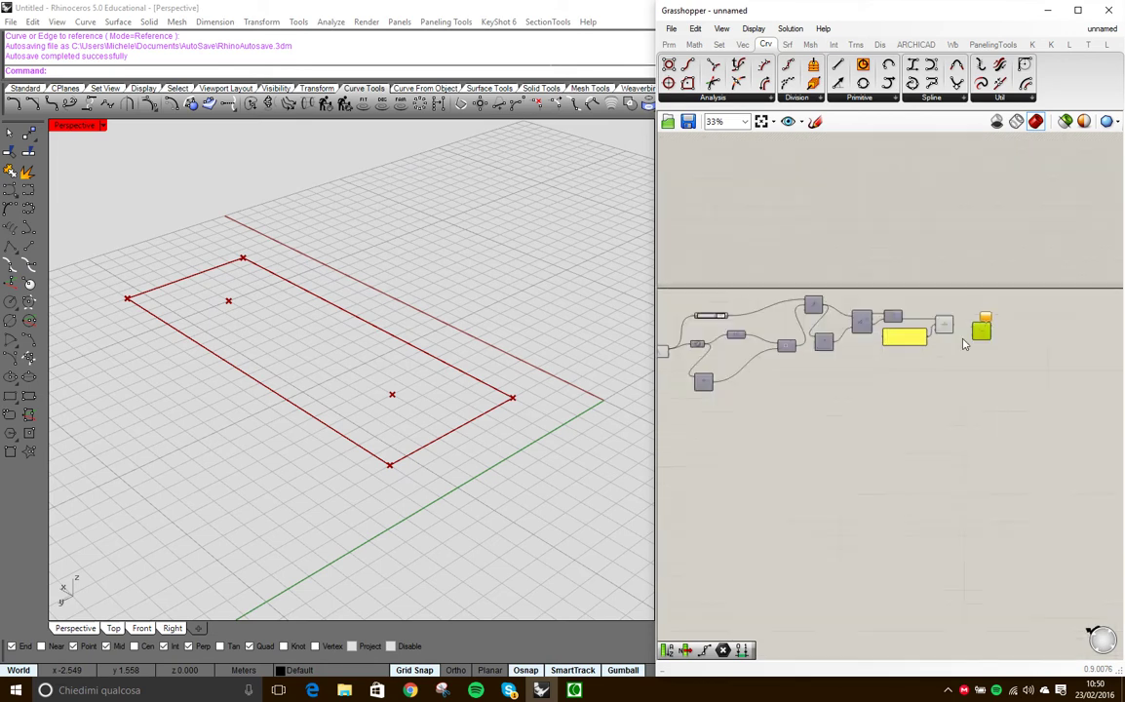
{"action": "scroll", "coordinate": [791, 355], "scroll_direction": "up", "scroll_amount": 3}
{"action": "scroll", "coordinate": [791, 355], "scroll_direction": "up", "scroll_amount": 3}
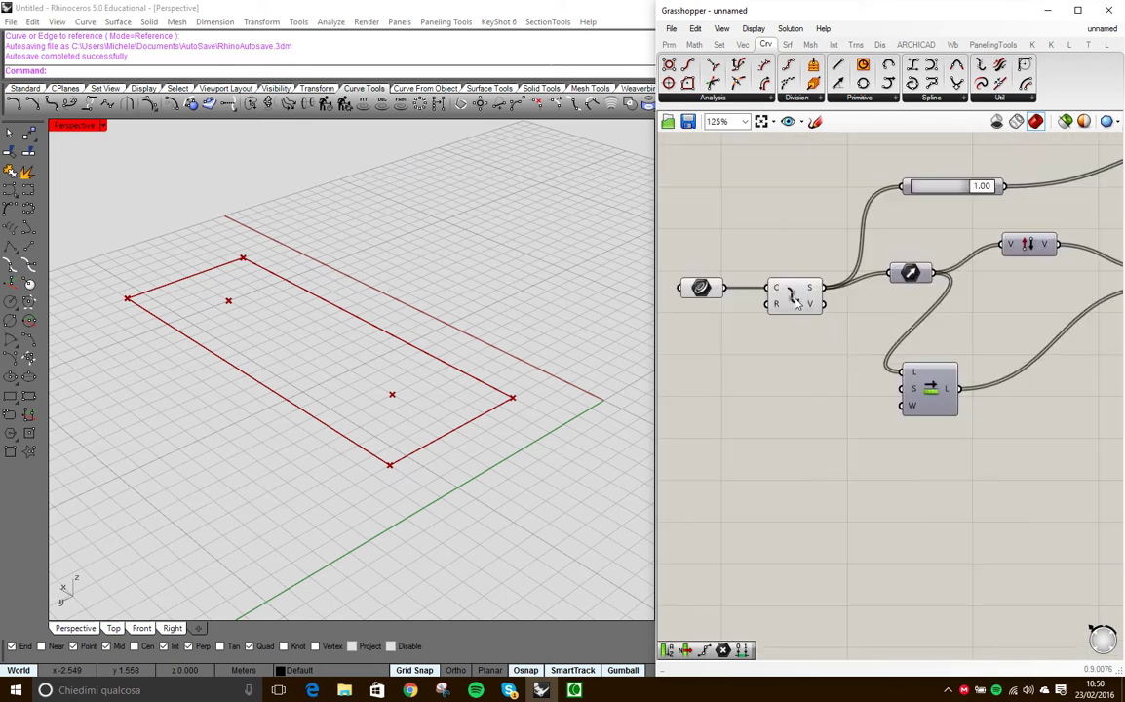
{"action": "left_click_drag", "start_coordinate": [780, 304], "coordinate": [767, 397]}
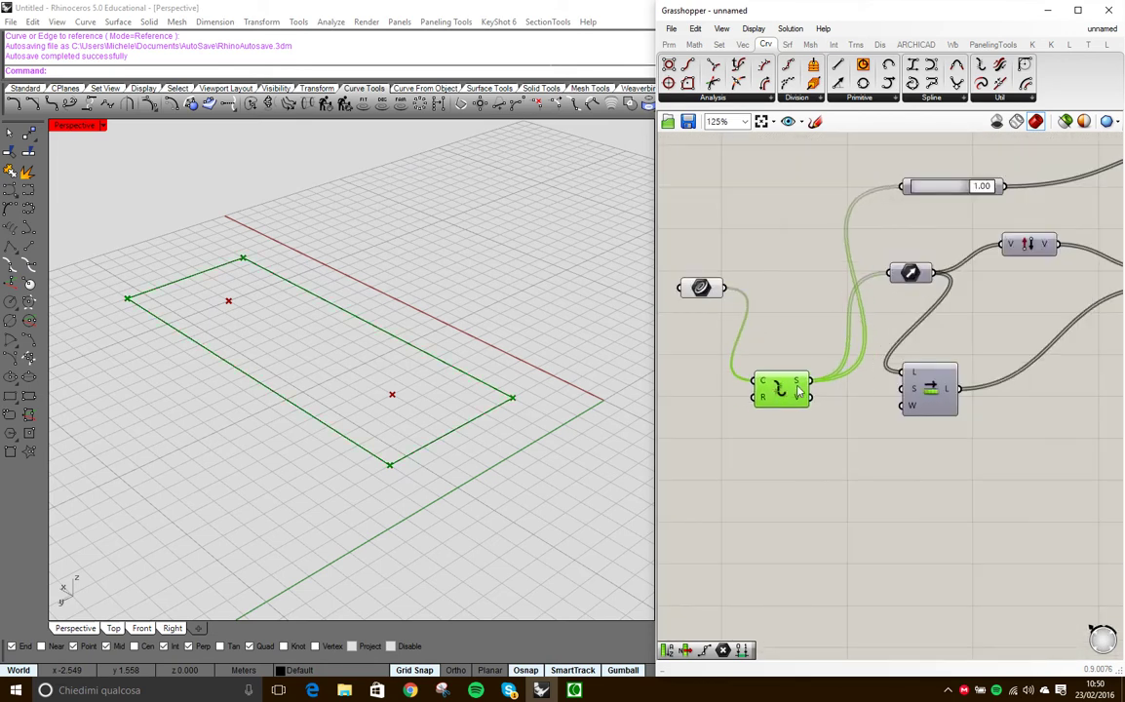
{"action": "mouse_move", "coordinate": [799, 389]}
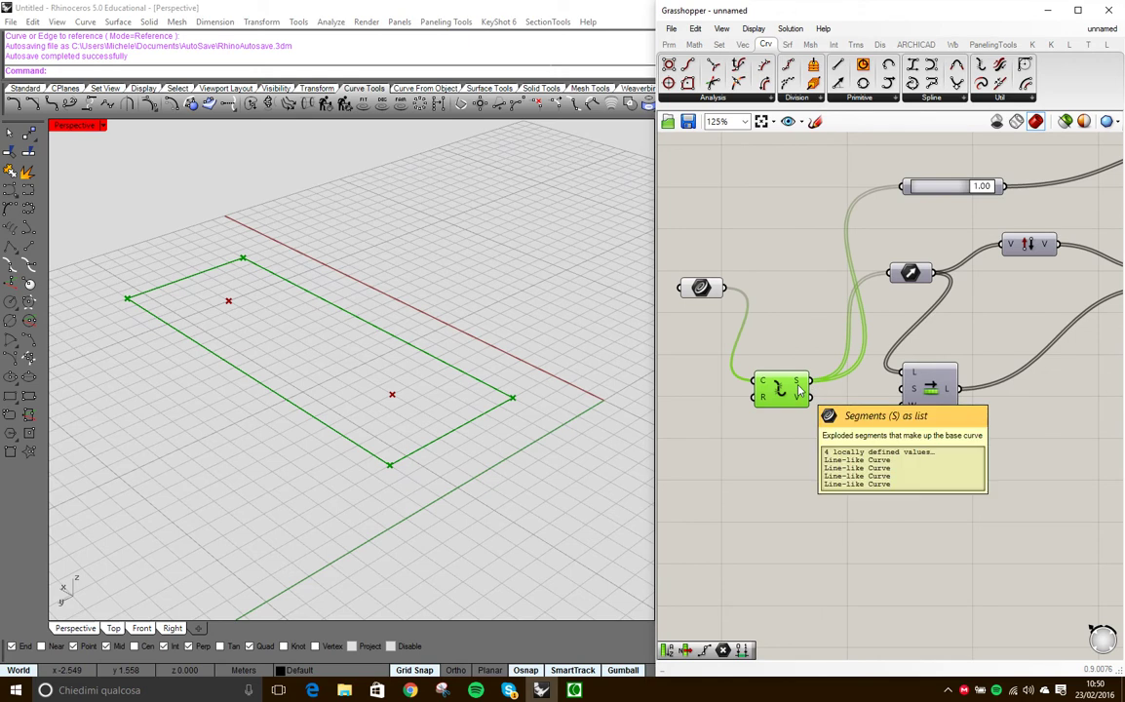
- Graft the Curve Closest Point's P input and connect the List Item output to it
{"action": "scroll", "coordinate": [798, 389], "scroll_direction": "down", "scroll_amount": 3}
{"action": "scroll", "coordinate": [935, 336], "scroll_direction": "up", "scroll_amount": 3}
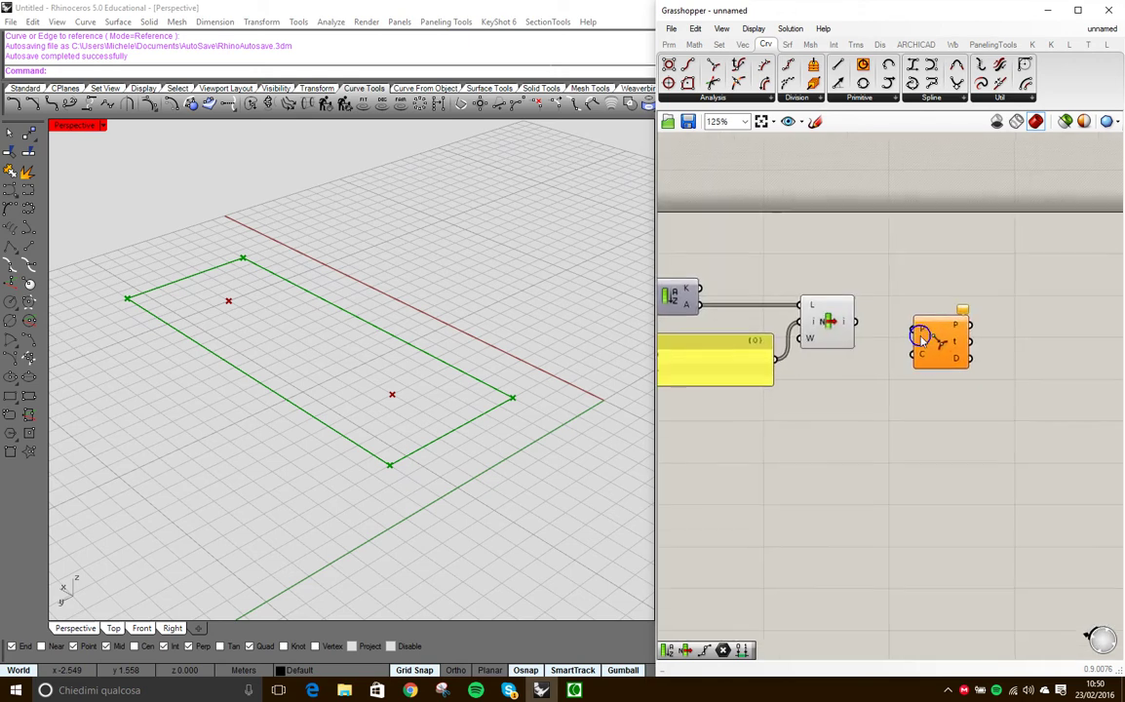
{"action": "scroll", "coordinate": [918, 334], "scroll_direction": "up", "scroll_amount": 3}
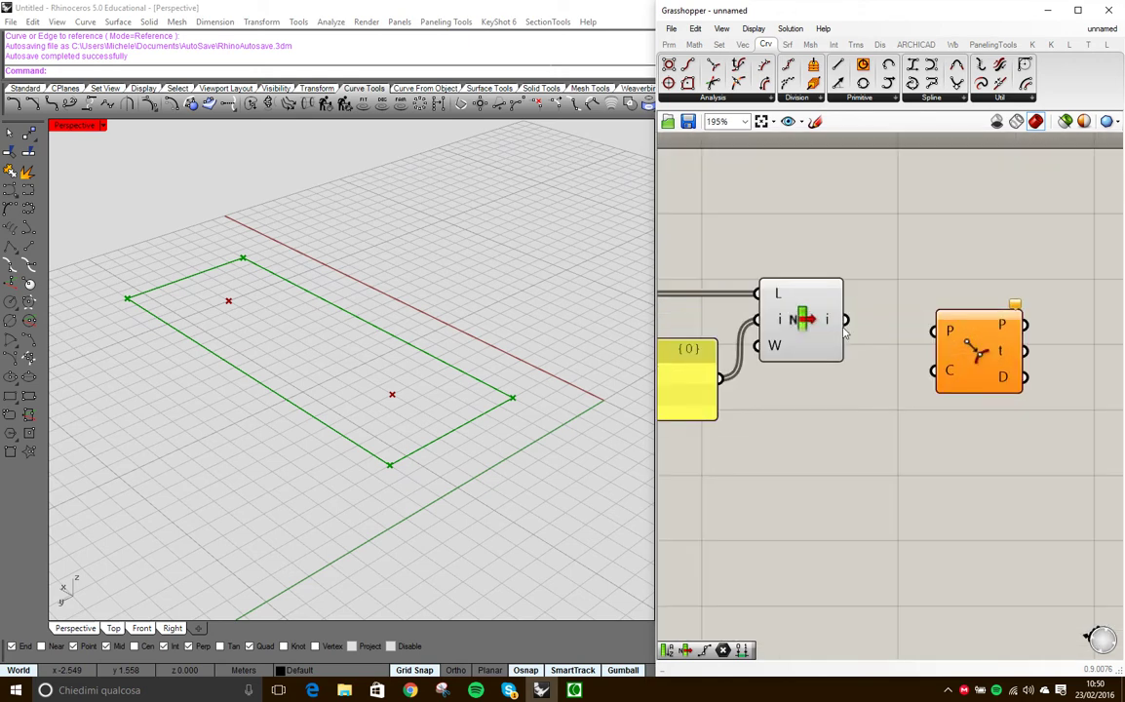
{"action": "right_click", "coordinate": [950, 333]}
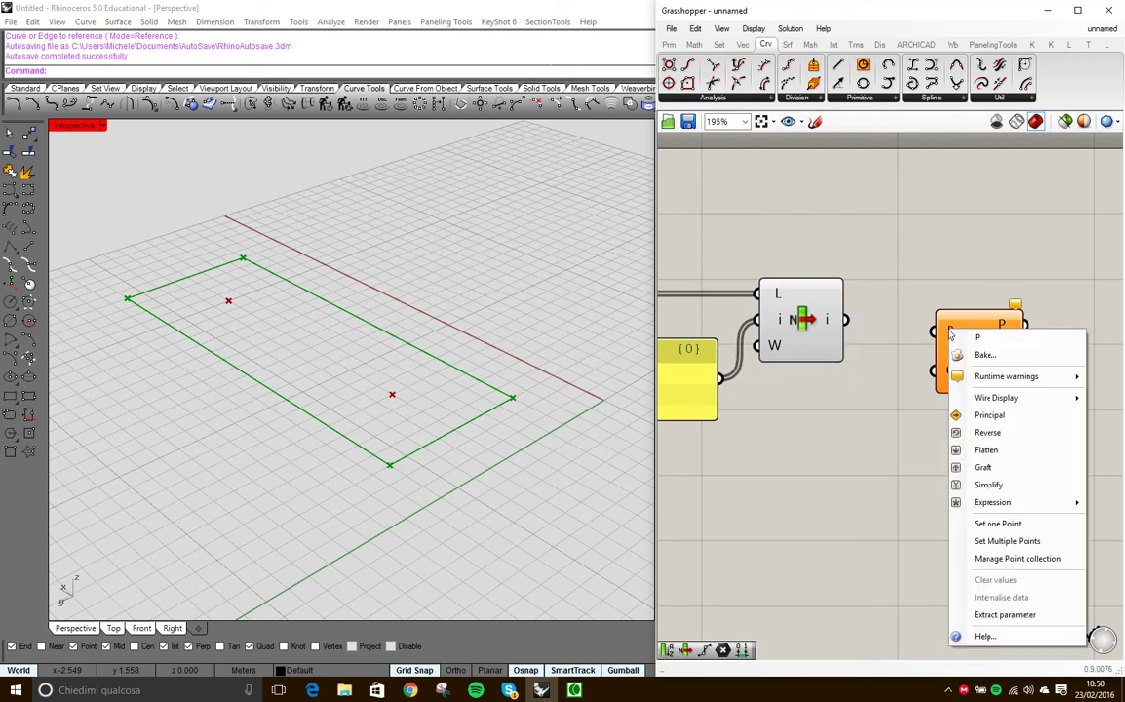
{"action": "left_click", "coordinate": [986, 467]}
{"action": "left_click_drag", "start_coordinate": [846, 320], "coordinate": [900, 338]}
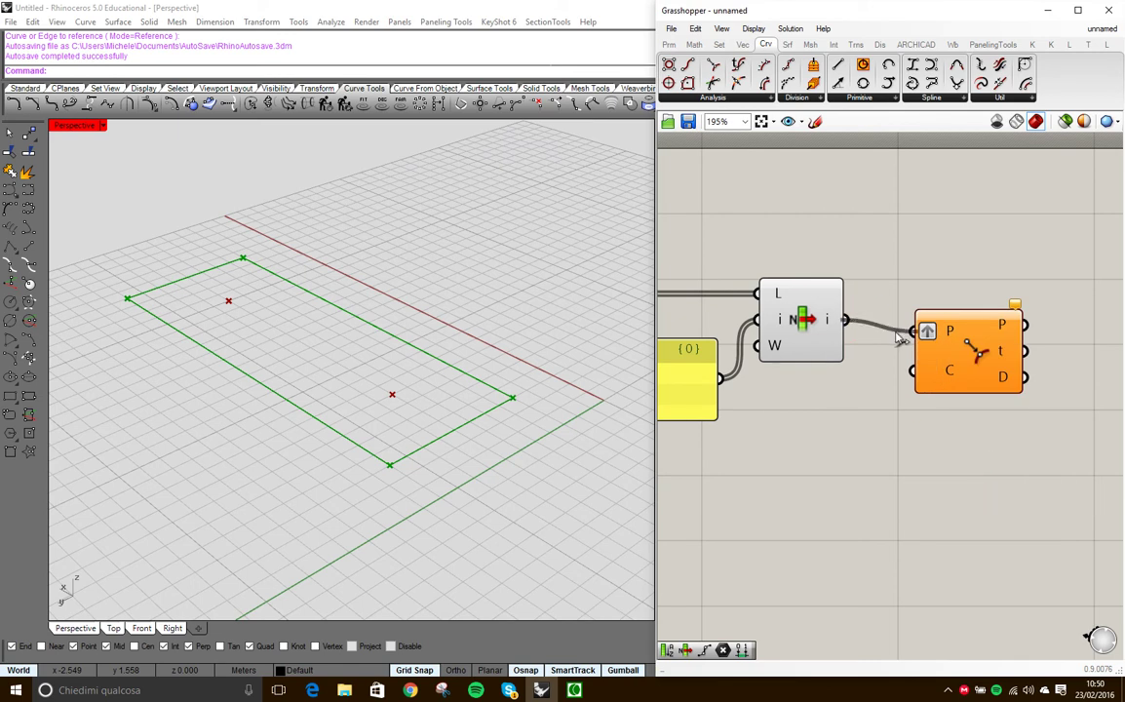
- Remove the graft from the Curve Closest Point's P input and graft the List Item's i output instead
{"action": "right_click", "coordinate": [921, 331]}
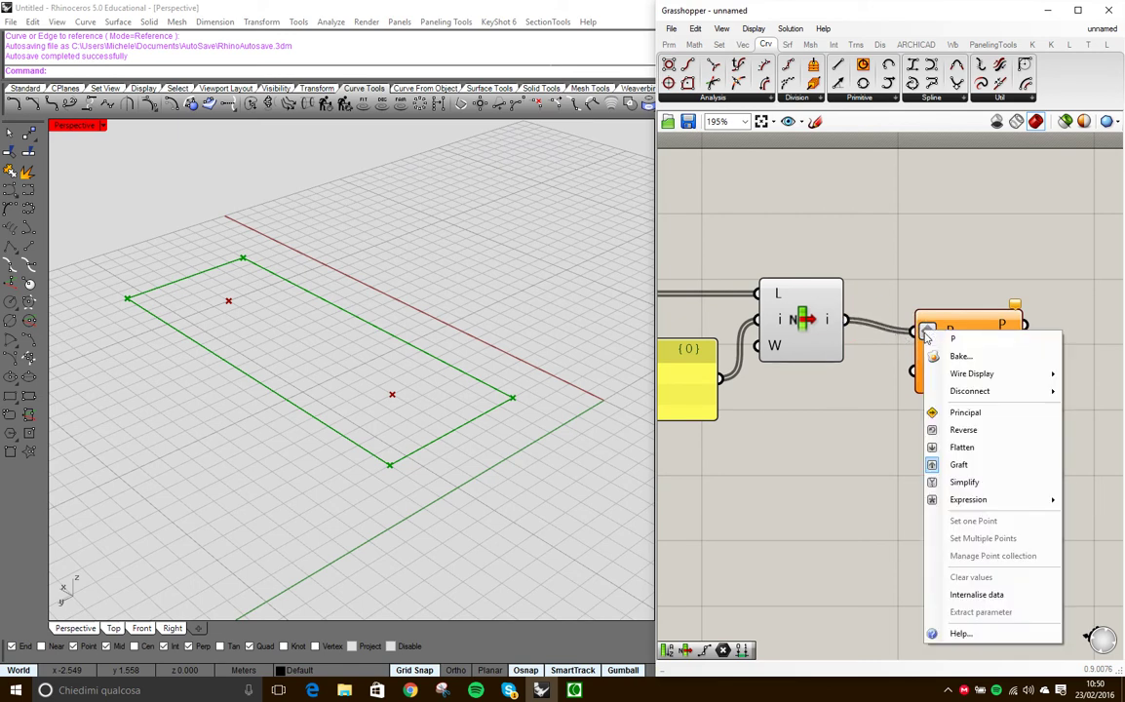
{"action": "left_click", "coordinate": [971, 465]}
{"action": "right_click", "coordinate": [829, 325]}
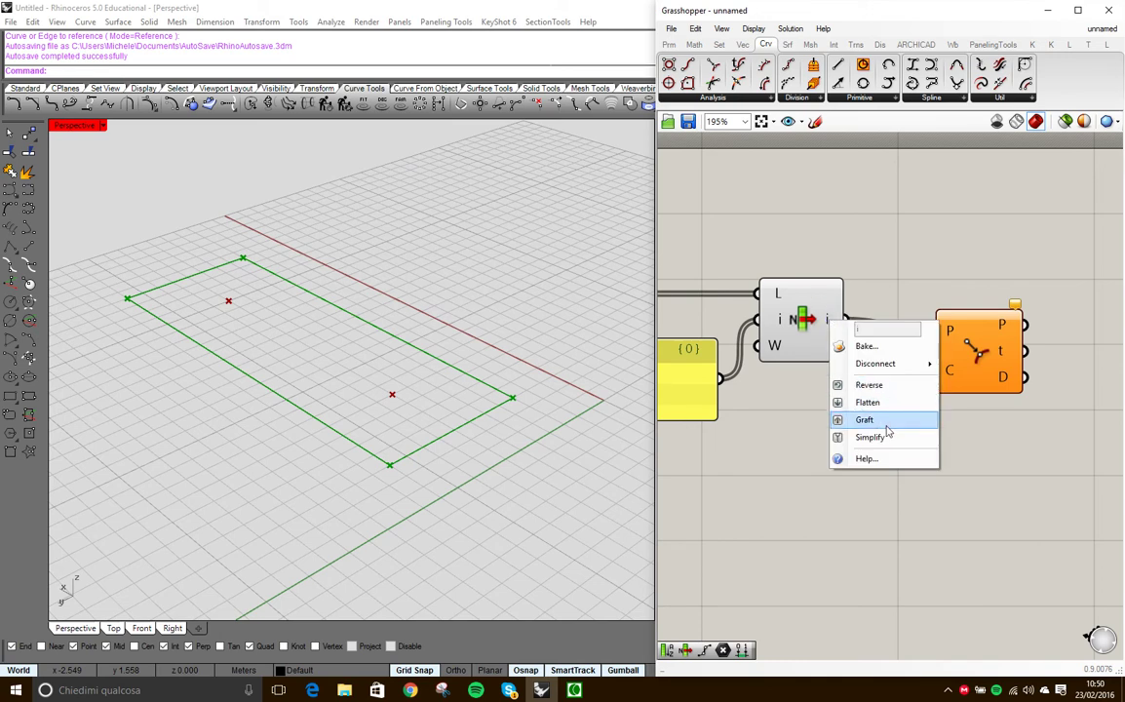
{"action": "left_click", "coordinate": [882, 421]}
{"action": "scroll", "coordinate": [933, 382], "scroll_direction": "down", "scroll_amount": 3}
{"action": "scroll", "coordinate": [916, 375], "scroll_direction": "up", "scroll_amount": 2}
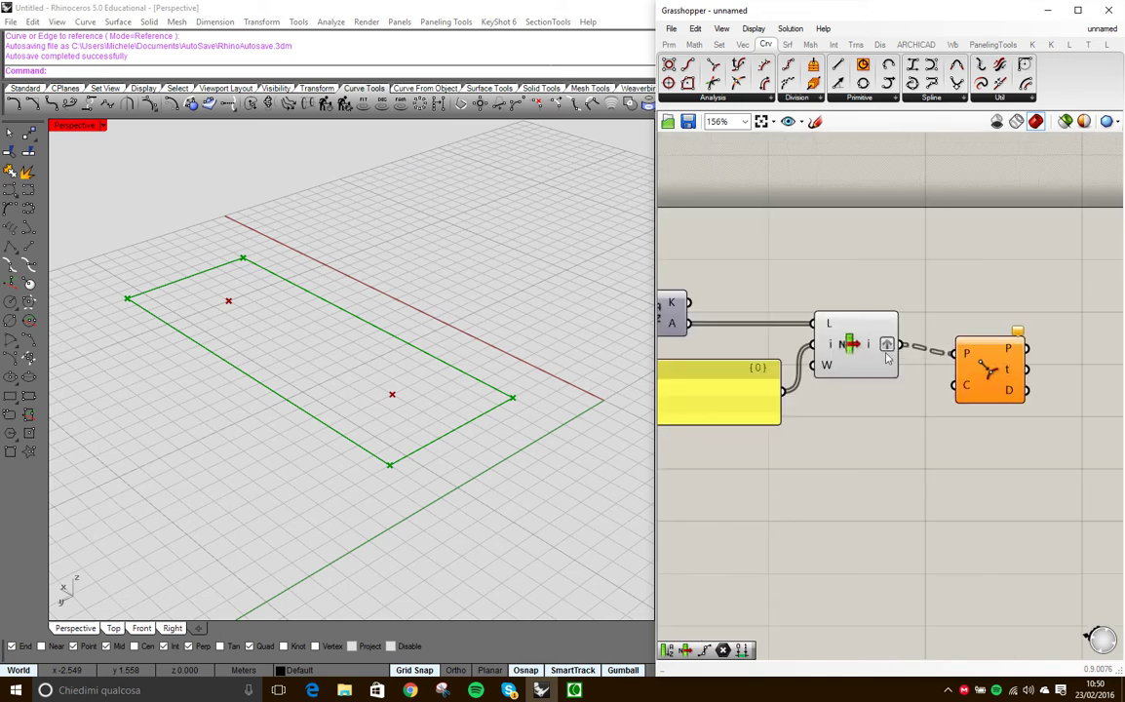
- Connect the Explode component's Segments output to the C input of Curve Closest Point
{"action": "scroll", "coordinate": [877, 356], "scroll_direction": "down", "scroll_amount": 3}
{"action": "scroll", "coordinate": [915, 379], "scroll_direction": "up", "scroll_amount": 2}
{"action": "left_click", "coordinate": [979, 353]}
{"action": "scroll", "coordinate": [916, 390], "scroll_direction": "down", "scroll_amount": 2}
{"action": "right_click_drag", "start_coordinate": [846, 437], "coordinate": [1022, 376]}
{"action": "scroll", "coordinate": [819, 320], "scroll_direction": "up", "scroll_amount": 2}
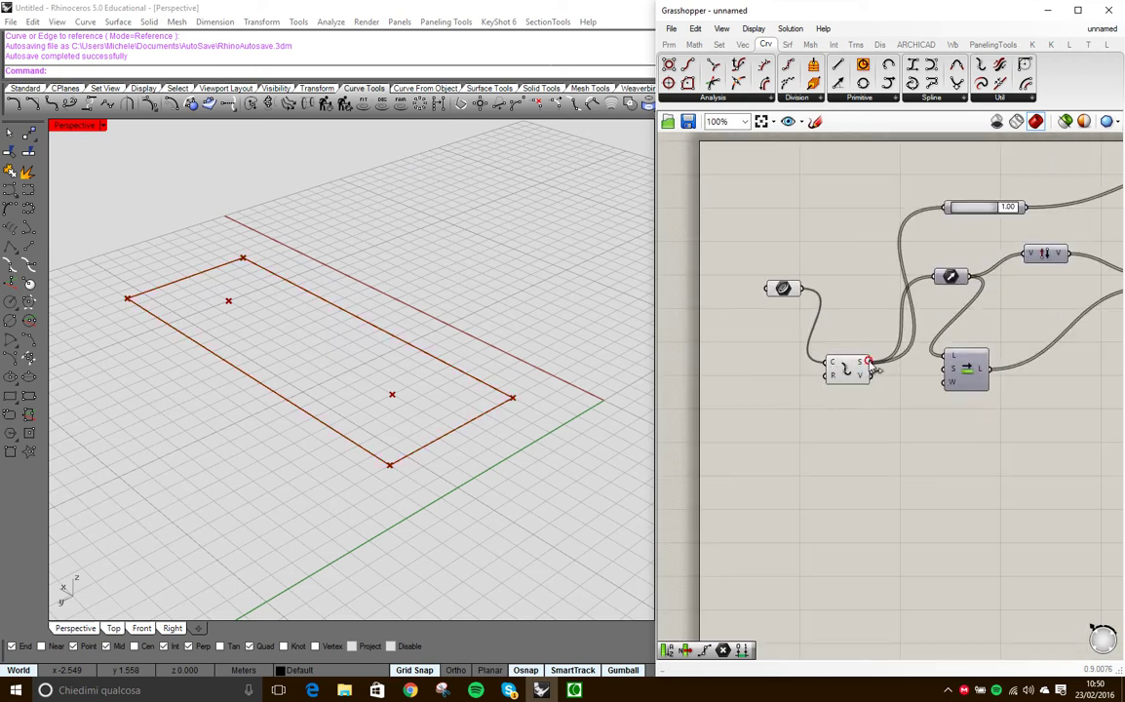
{"action": "scroll", "coordinate": [798, 427], "scroll_direction": "down", "scroll_amount": 4}
{"action": "scroll", "coordinate": [1014, 419], "scroll_direction": "up", "scroll_amount": 4}
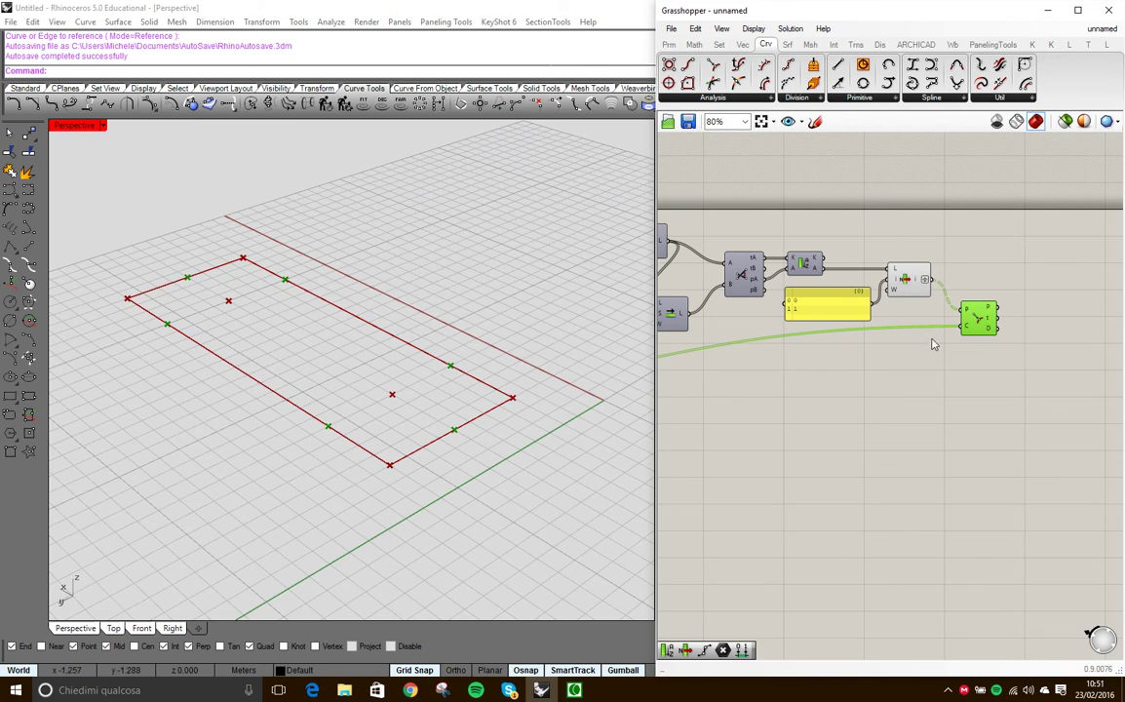
- Add a Sort List component and connect the D output of Curve Closest Point to its K input
{"action": "scroll", "coordinate": [873, 374], "scroll_direction": "up", "scroll_amount": 2}
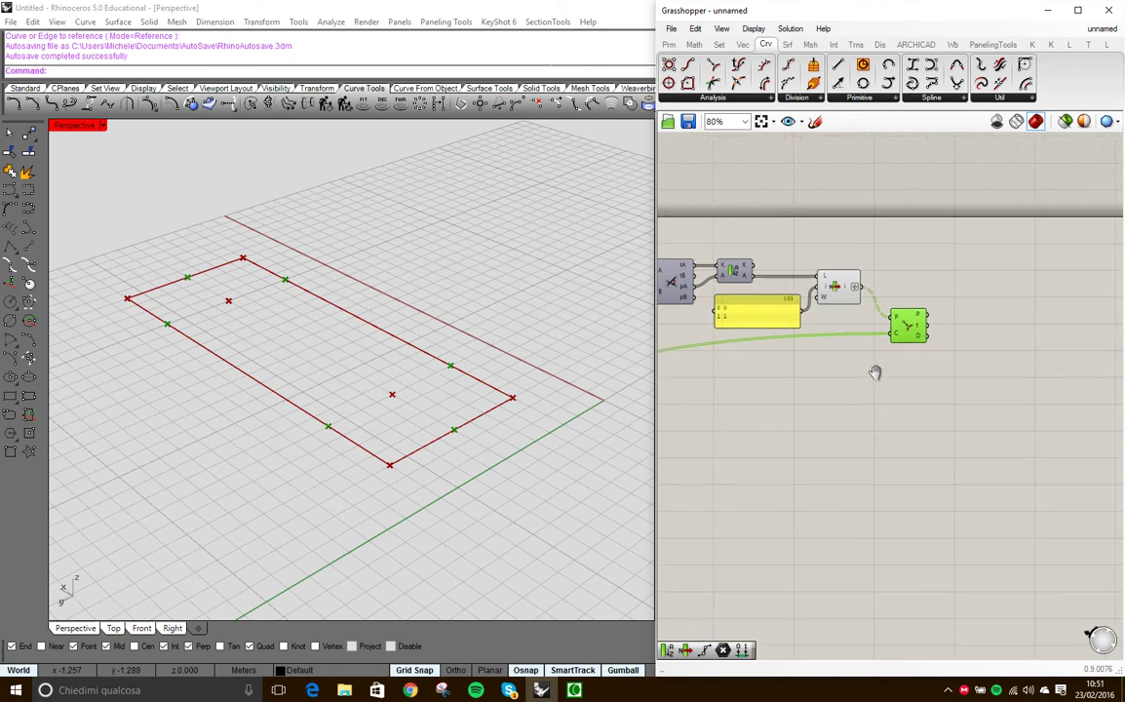
{"action": "double_click", "coordinate": [953, 390]}
{"action": "type", "text": "s"}
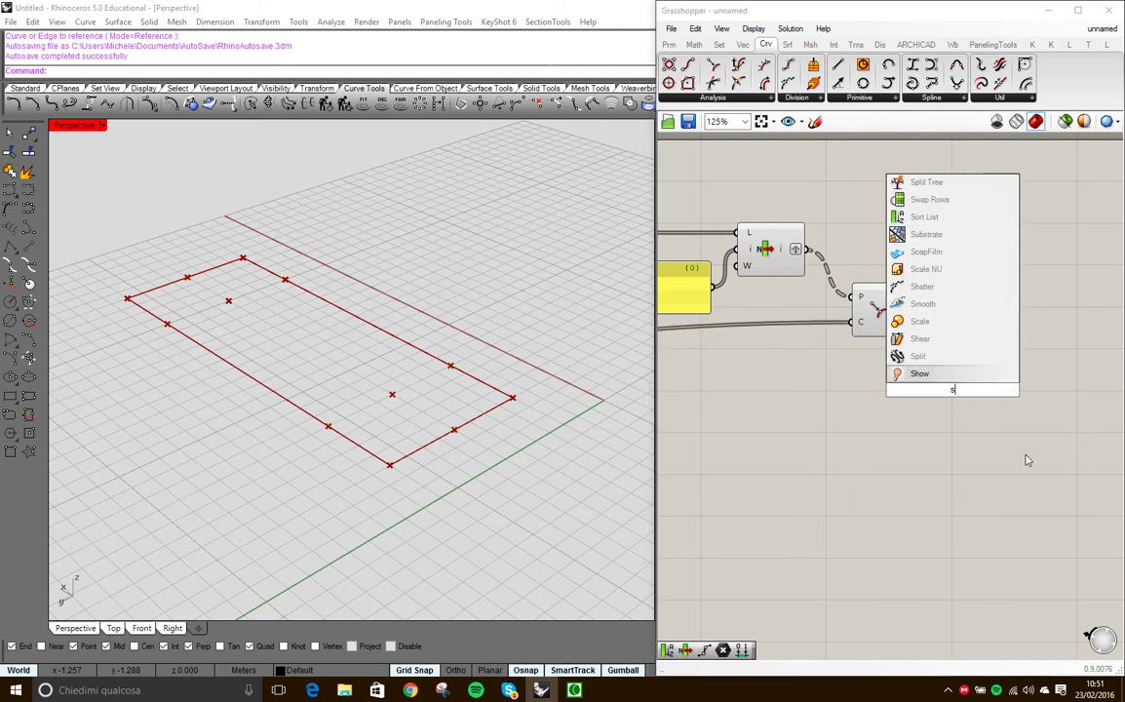
{"action": "type", "text": "ort"}
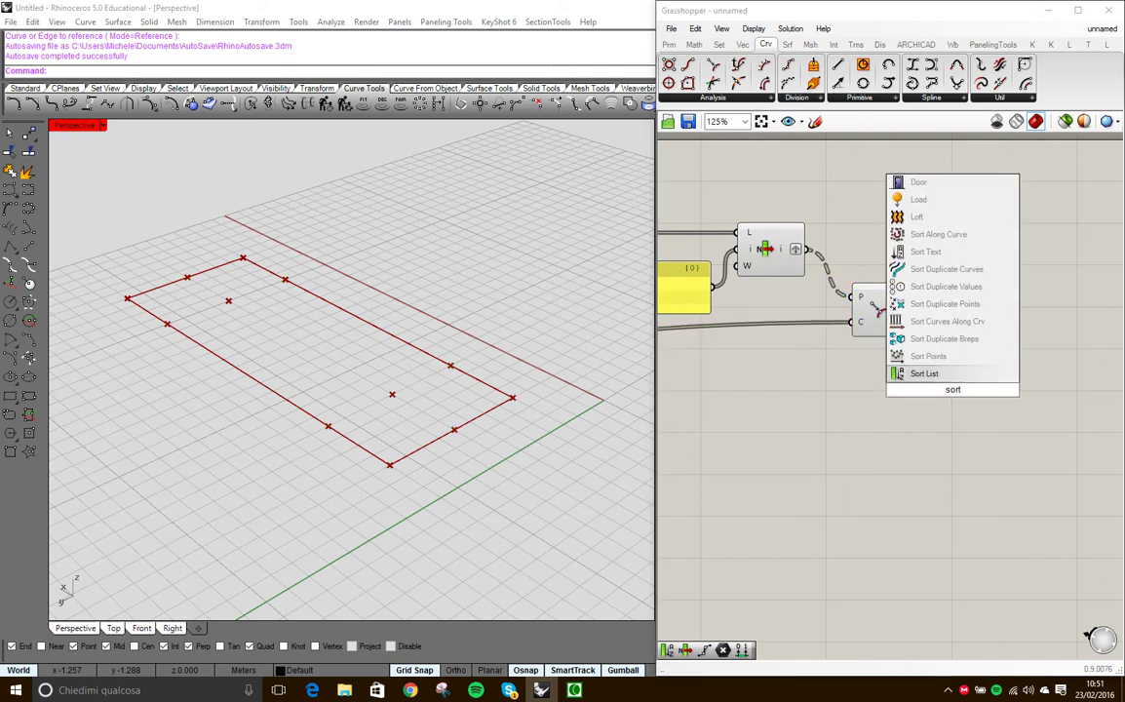
{"action": "left_click", "coordinate": [926, 373]}
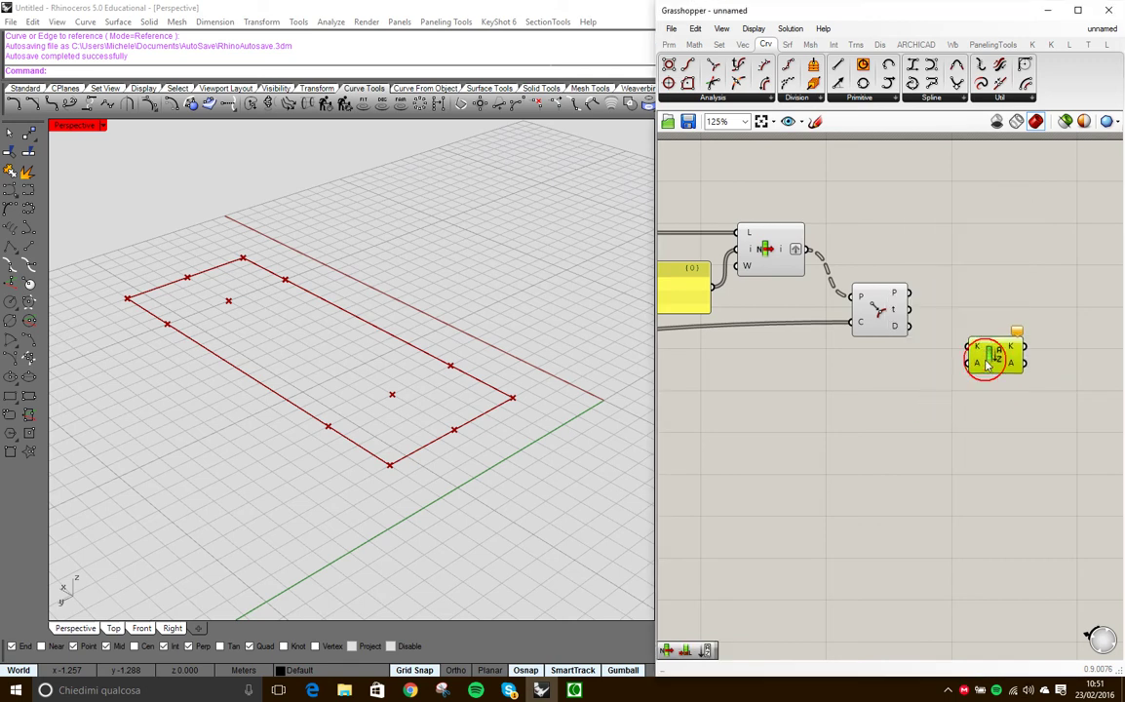
{"action": "left_click_drag", "start_coordinate": [906, 327], "coordinate": [969, 342]}
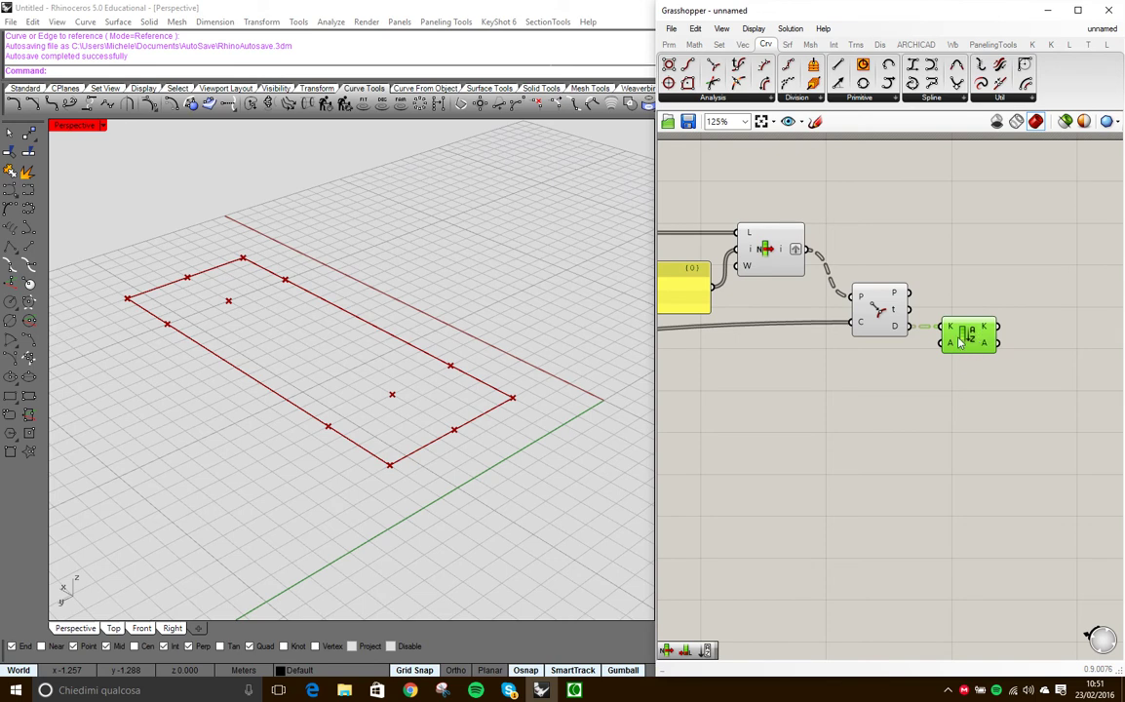
- Add a List Item component beside Sort List and connect Sort List's A output to its L input
{"action": "right_click_drag", "start_coordinate": [982, 360], "coordinate": [855, 363]}
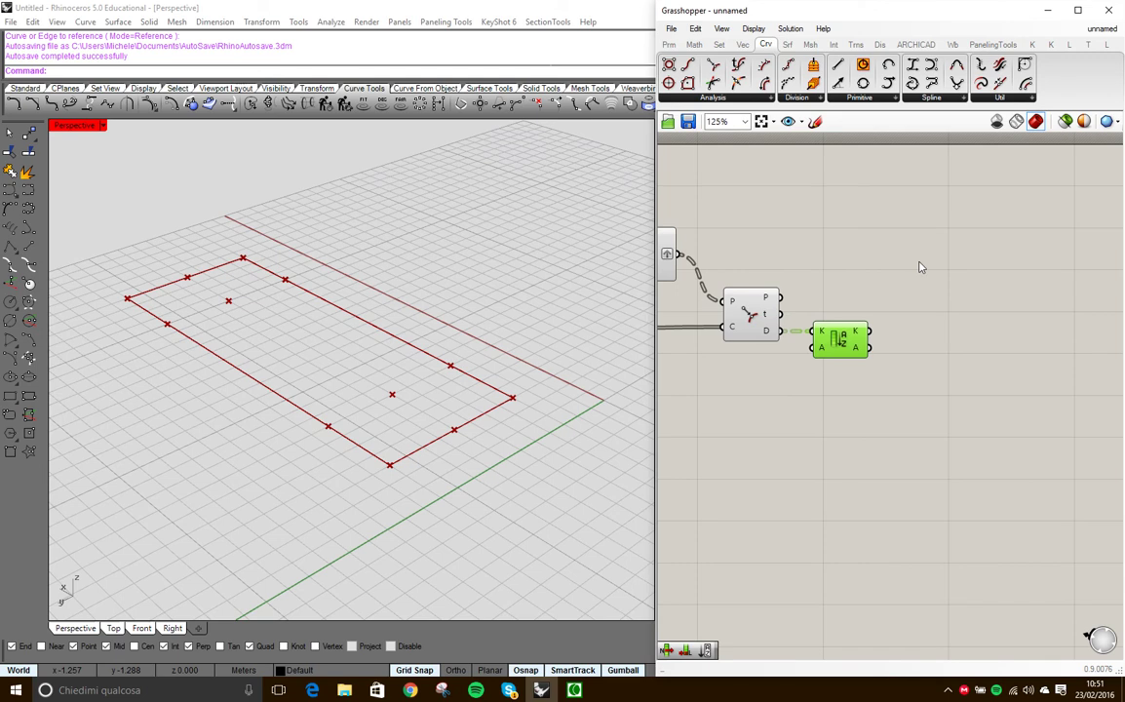
{"action": "double_click", "coordinate": [939, 292]}
{"action": "type", "text": "l"}
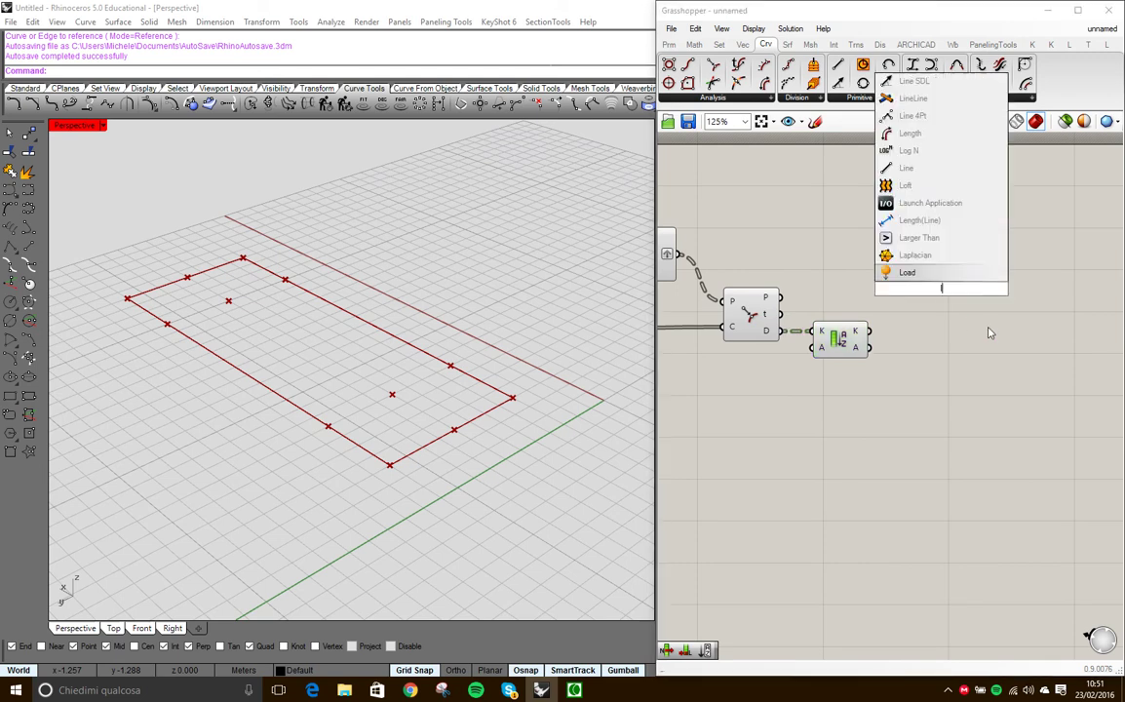
{"action": "type", "text": "ist"}
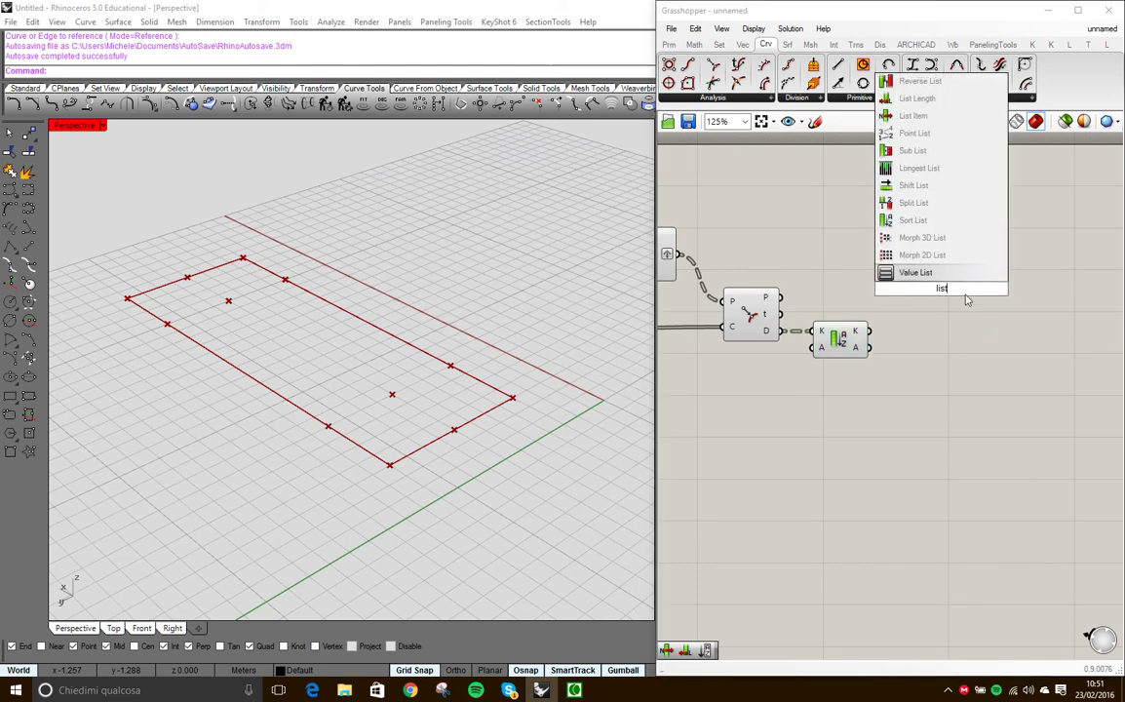
{"action": "left_click", "coordinate": [918, 117]}
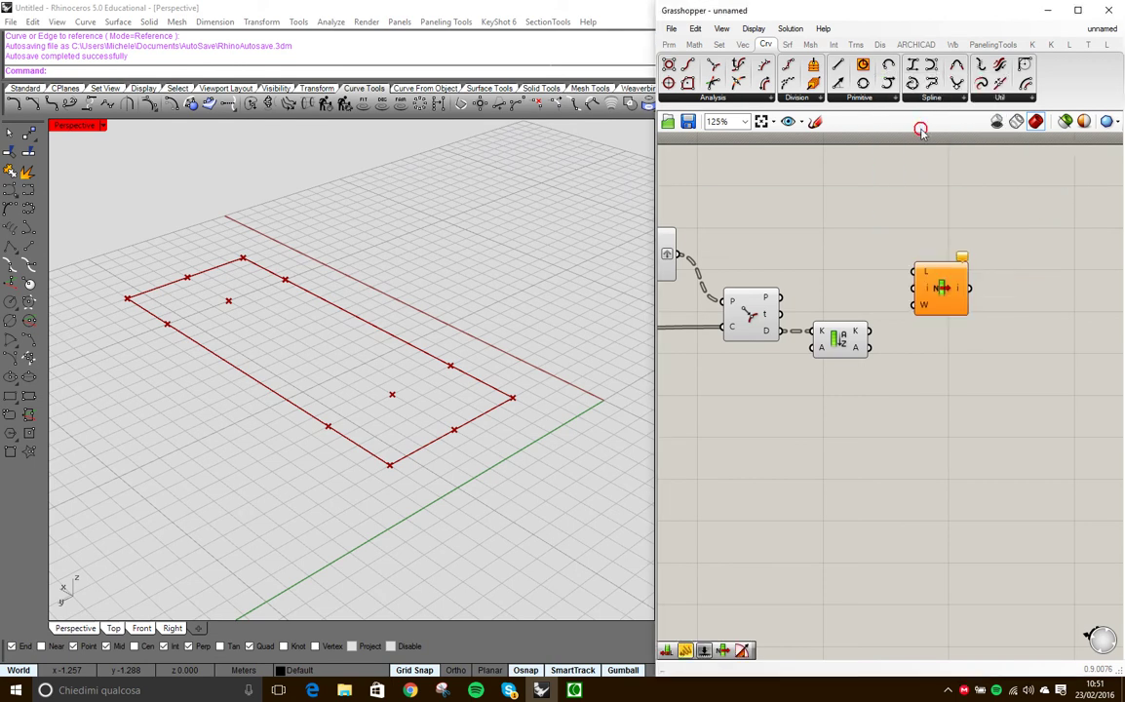
{"action": "left_click_drag", "start_coordinate": [930, 285], "coordinate": [921, 372]}
{"action": "scroll", "coordinate": [912, 364], "scroll_direction": "up", "scroll_amount": 4}
{"action": "left_click_drag", "start_coordinate": [851, 331], "coordinate": [899, 361]}
{"action": "left_click_drag", "start_coordinate": [951, 408], "coordinate": [940, 377]}
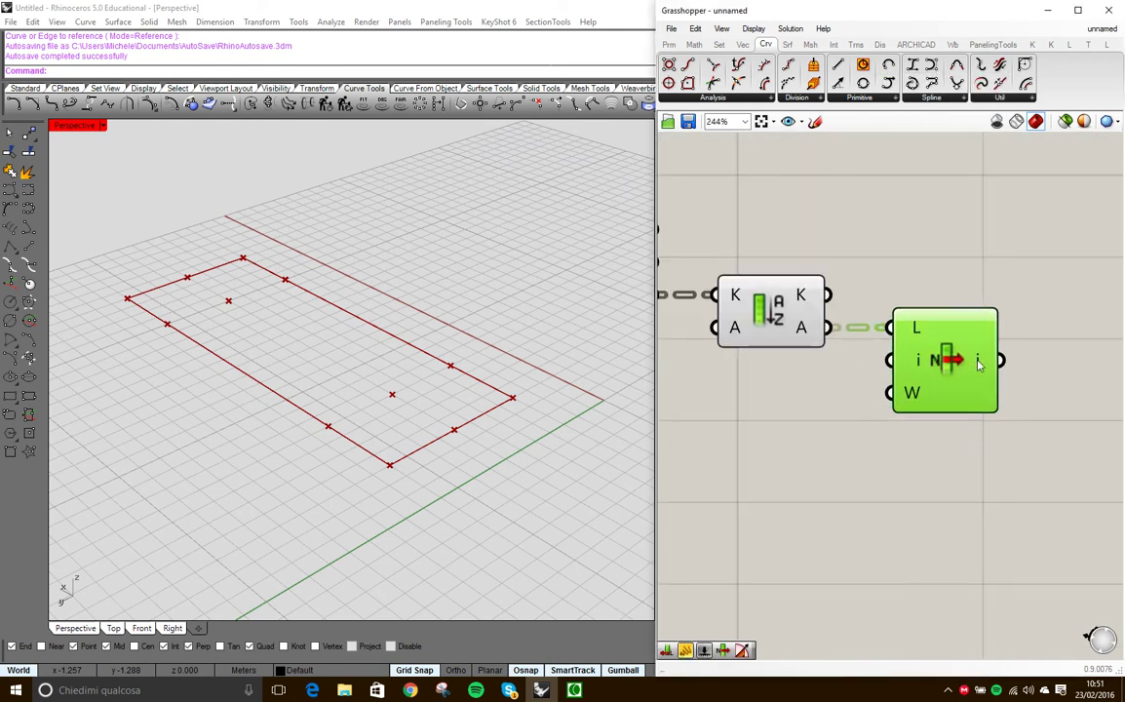
- Add a Panel beside the new List Item component
{"action": "right_click_drag", "start_coordinate": [916, 450], "coordinate": [806, 455]}
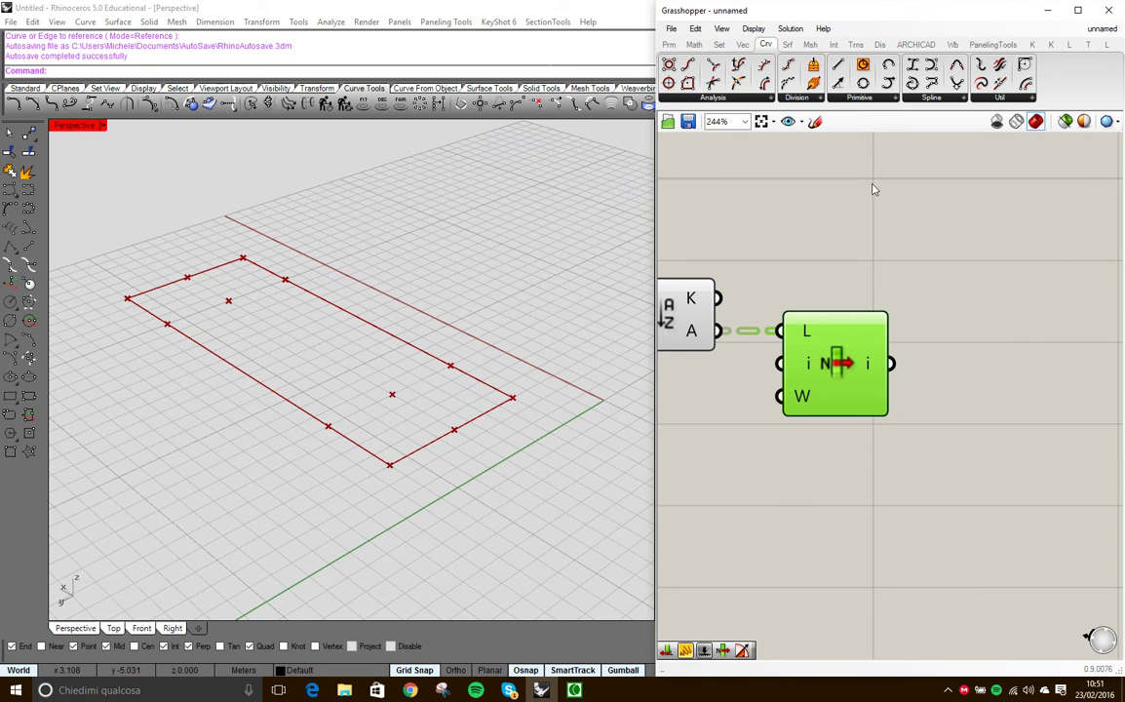
{"action": "left_click", "coordinate": [669, 45]}
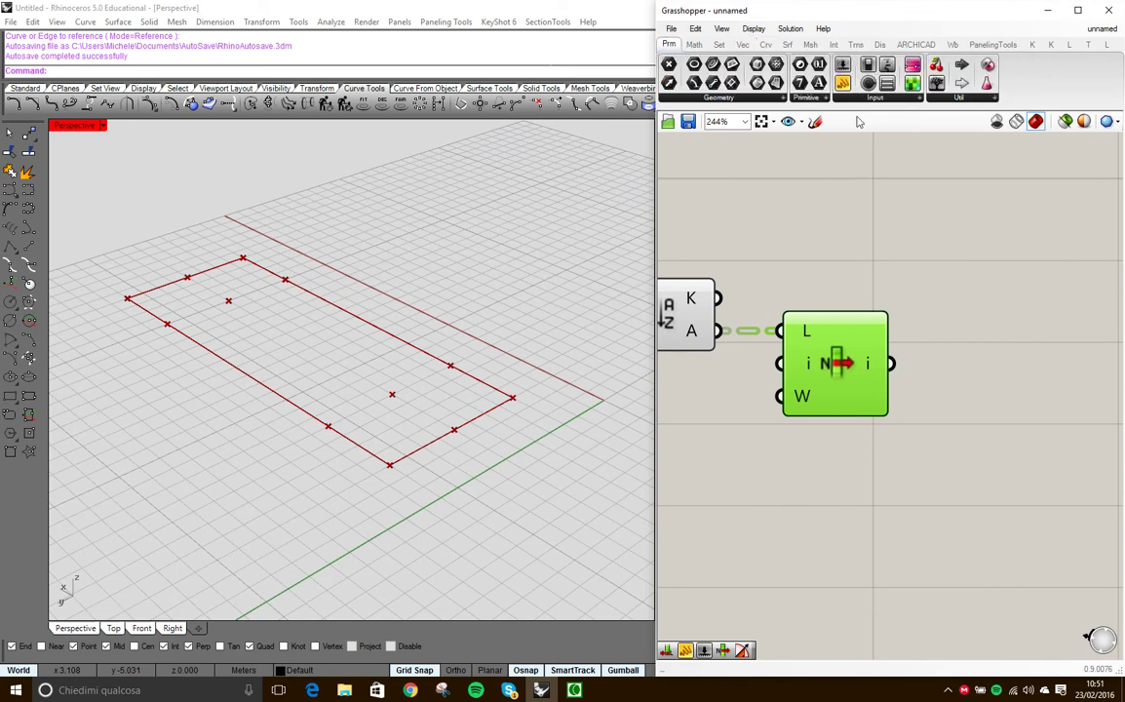
{"action": "left_click", "coordinate": [719, 45]}
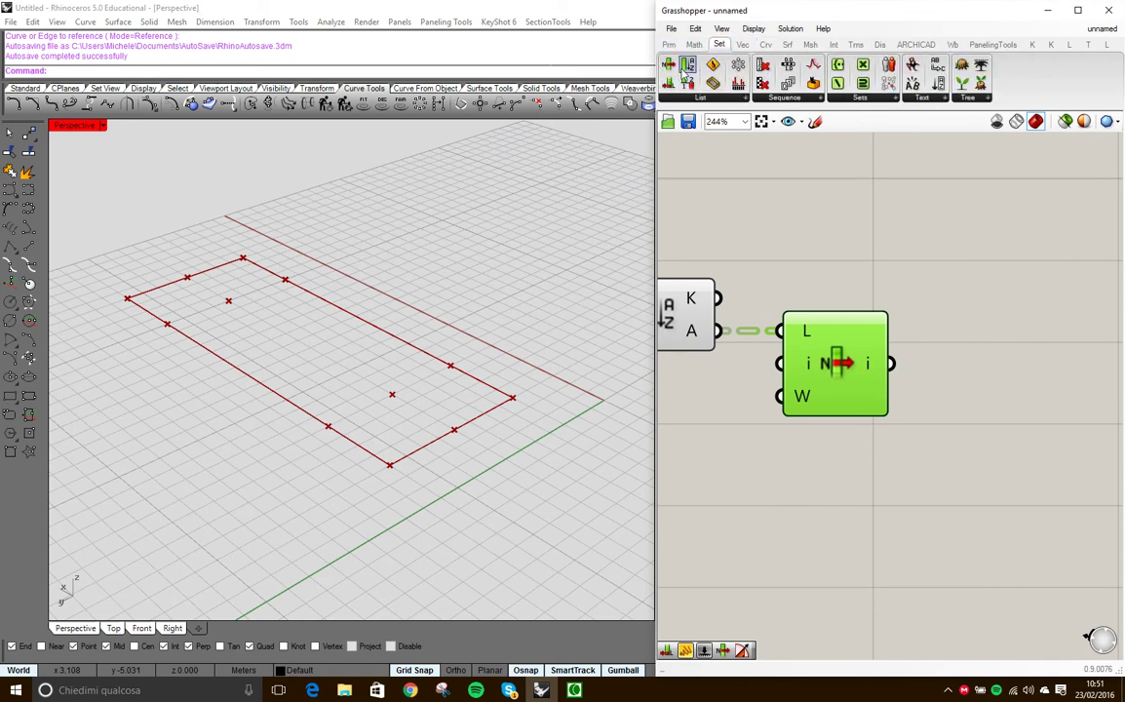
{"action": "double_click", "coordinate": [943, 255]}
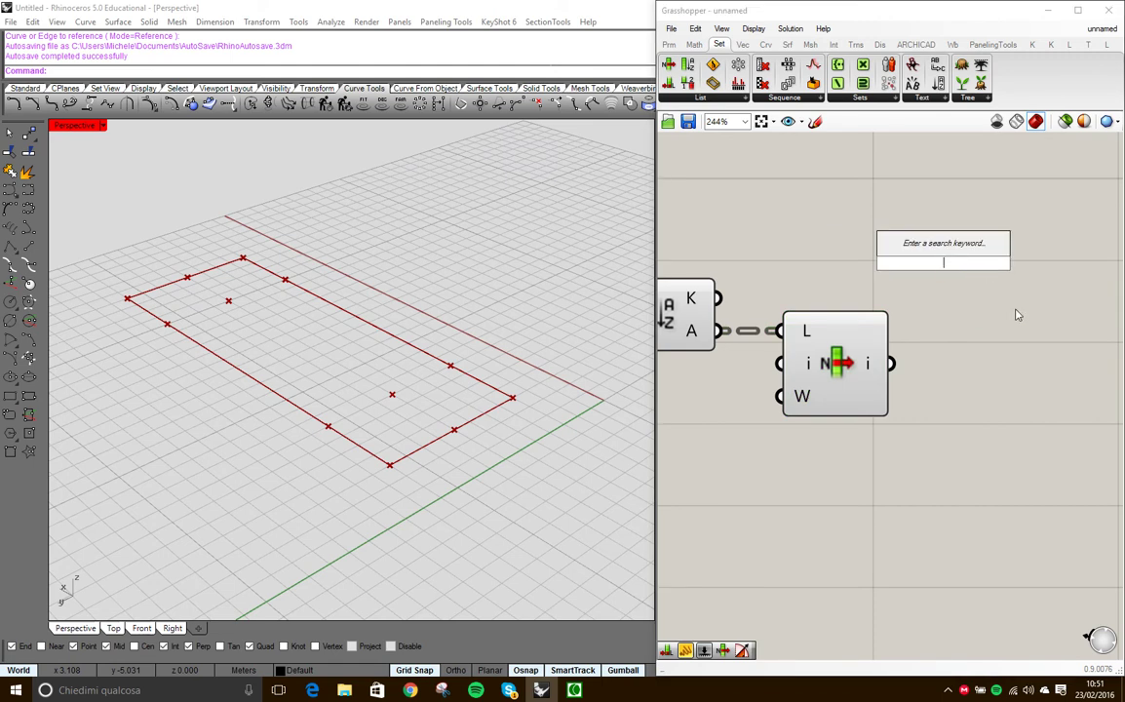
{"action": "type", "text": "pan"}
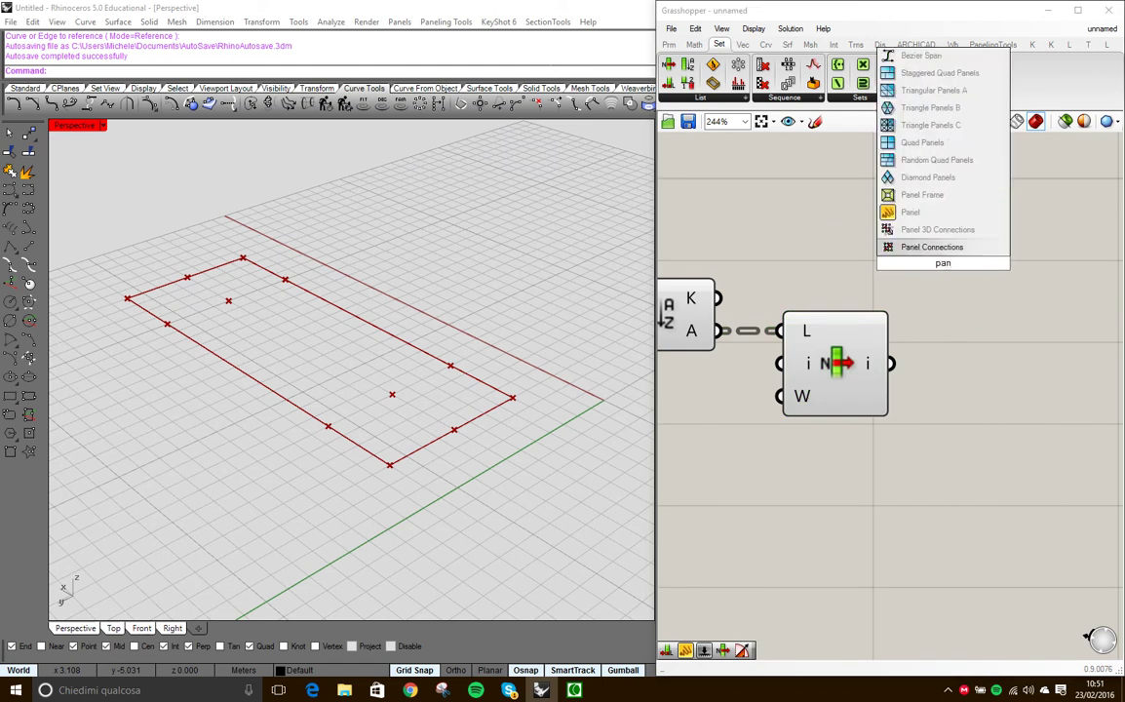
{"action": "type", "text": "el"}
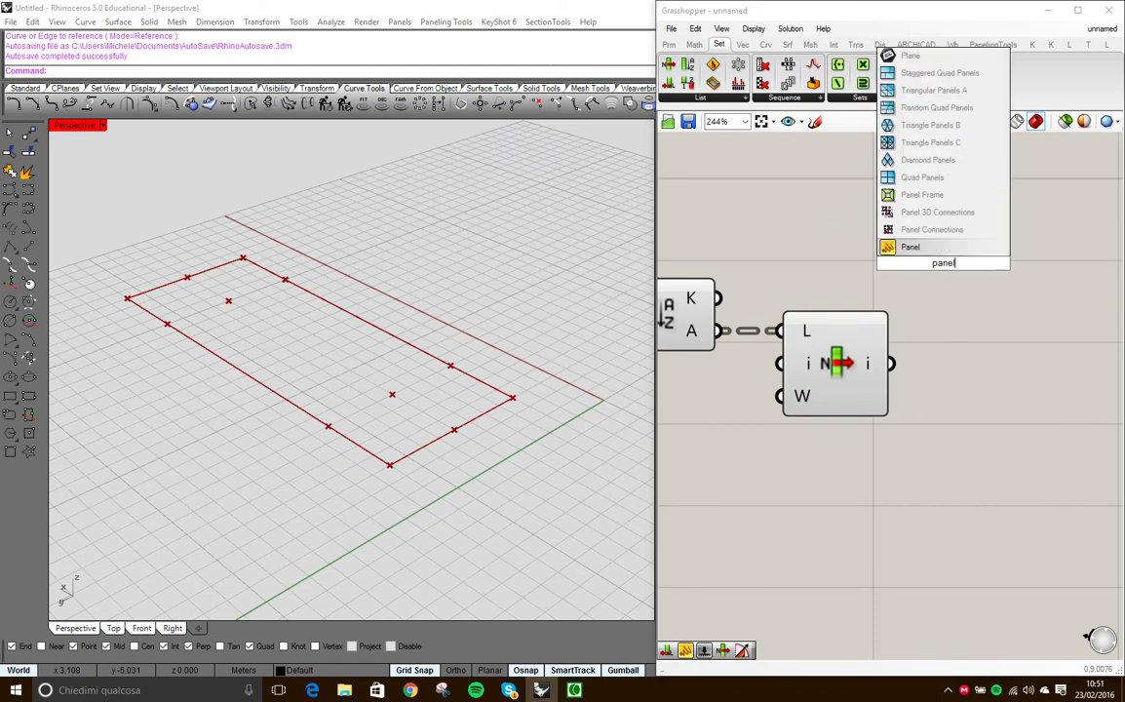
{"action": "left_click", "coordinate": [949, 248]}
{"action": "left_click", "coordinate": [1015, 336]}
{"action": "scroll", "coordinate": [974, 336], "scroll_direction": "down", "scroll_amount": 2}
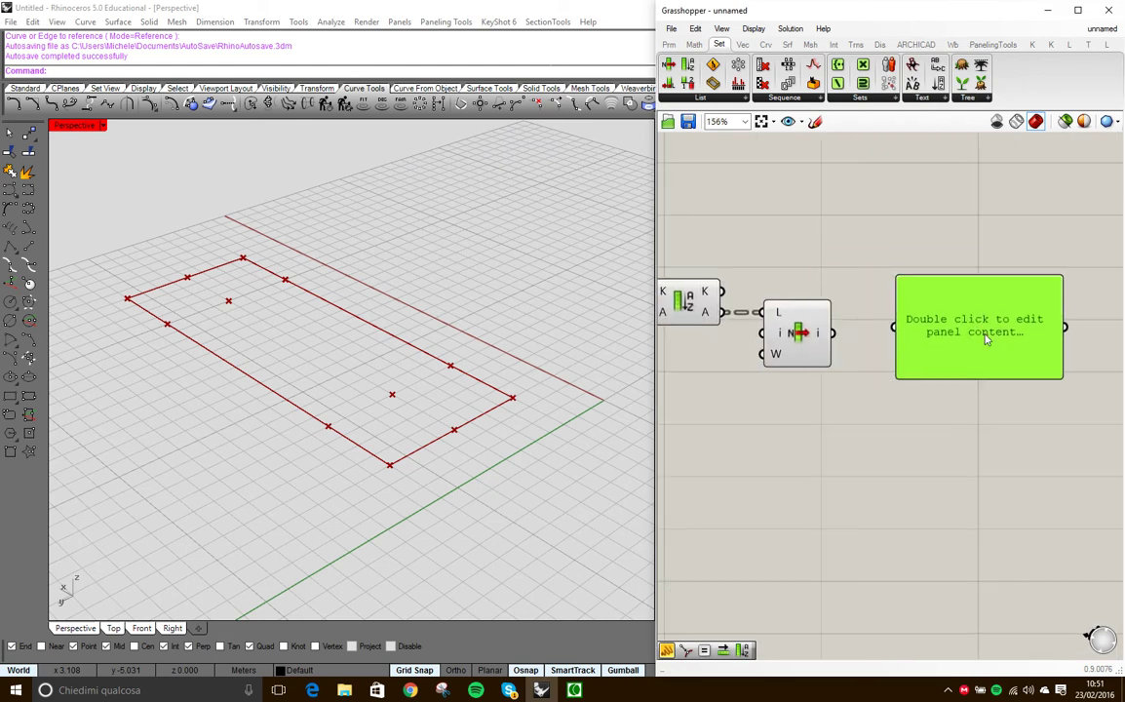
- Connect the List Item output to the Panel, check the data, and delete the Panel
{"action": "left_click_drag", "start_coordinate": [833, 332], "coordinate": [895, 330]}
{"action": "mouse_move", "coordinate": [983, 364]}
{"action": "left_mouse_down"}
{"action": "mouse_move", "coordinate": [962, 363]}
{"action": "mouse_move", "coordinate": [986, 361]}
{"action": "left_mouse_up"}
{"action": "mouse_move", "coordinate": [874, 375]}
{"action": "right_mouse_down"}
{"action": "mouse_move", "coordinate": [989, 368]}
{"action": "mouse_move", "coordinate": [873, 378]}
{"action": "right_mouse_up"}
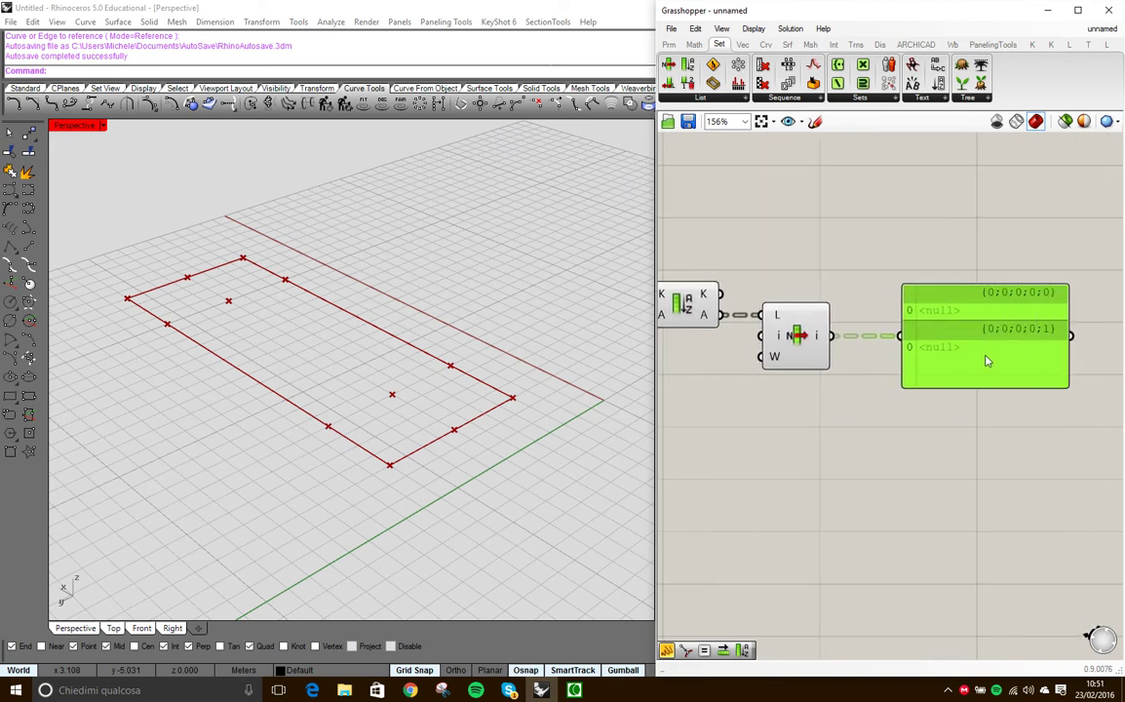
{"action": "key", "text": "Delete"}
- Replace the wire into List Item's L input with one from Sort List's K output and align the two components
{"action": "right_click_drag", "start_coordinate": [814, 362], "coordinate": [902, 365]}
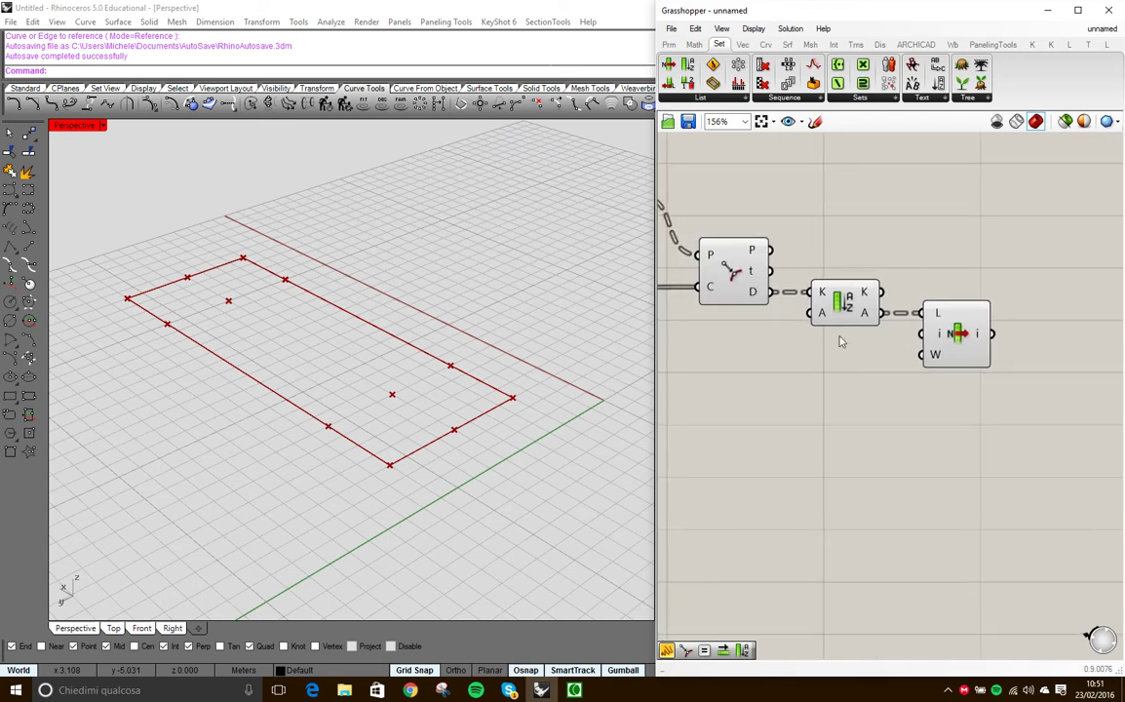
{"action": "scroll", "coordinate": [869, 305], "scroll_direction": "up", "scroll_amount": 3}
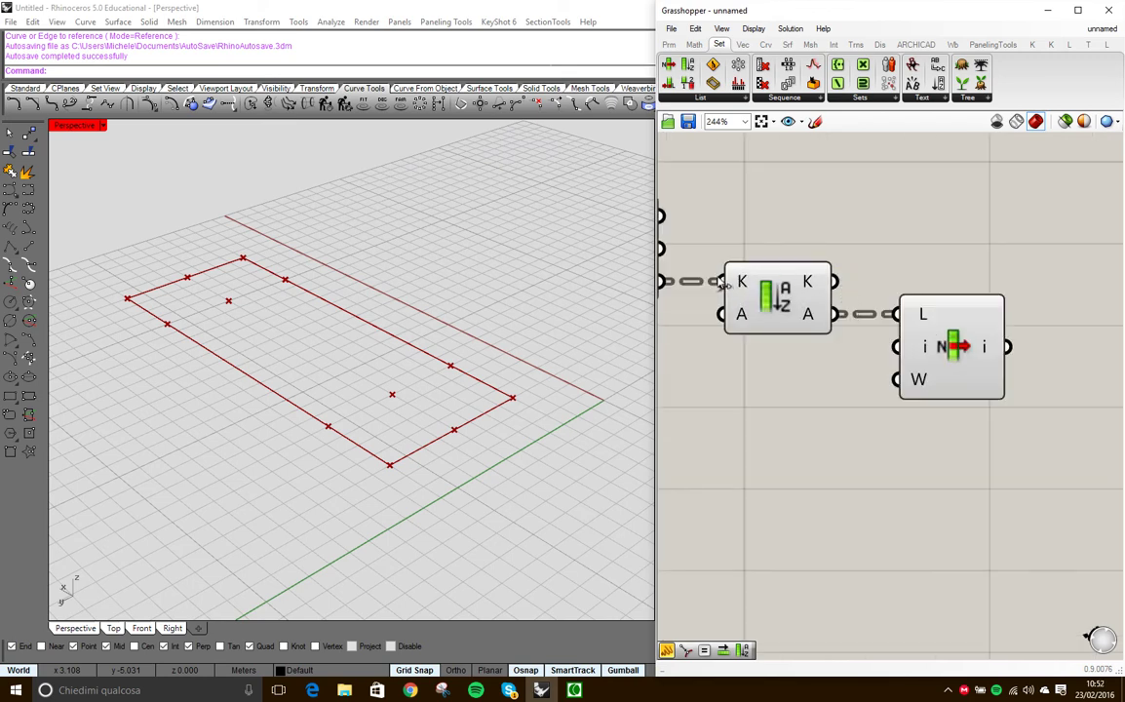
{"action": "left_click_drag", "start_coordinate": [834, 281], "coordinate": [895, 314]}
{"action": "left_click_drag", "start_coordinate": [950, 380], "coordinate": [950, 347]}
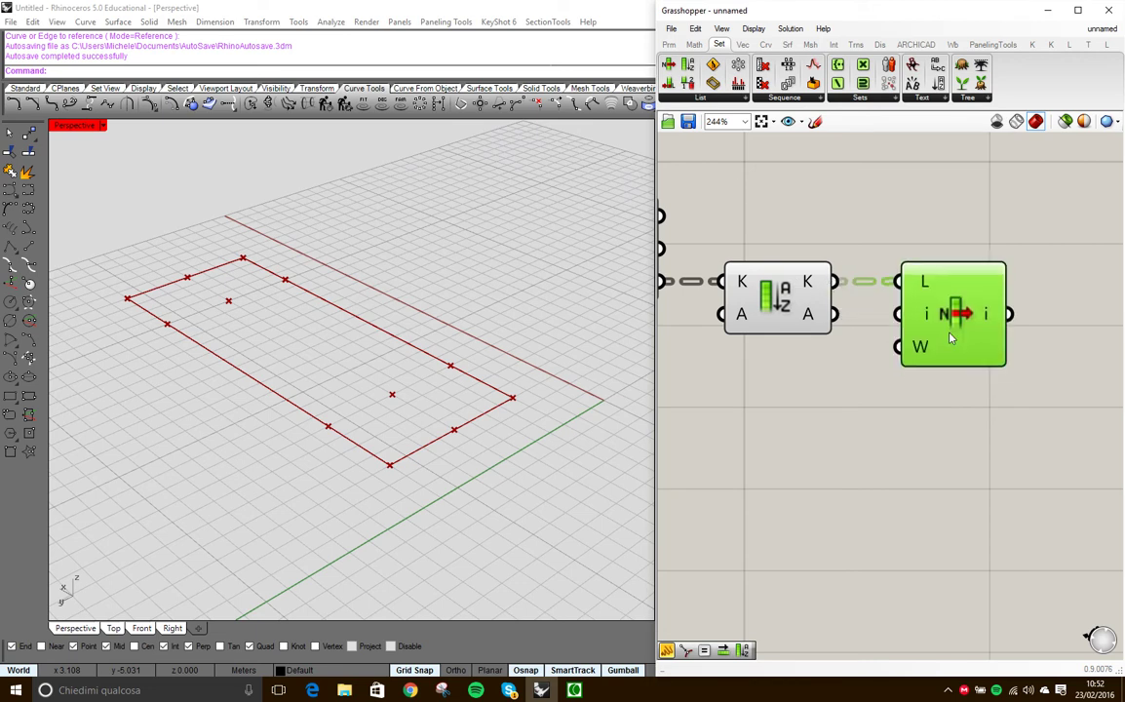
- Add a Panel next to the List Item component and connect the List Item's i output to it
{"action": "right_click_drag", "start_coordinate": [987, 449], "coordinate": [806, 465]}
{"action": "double_click", "coordinate": [1064, 413]}
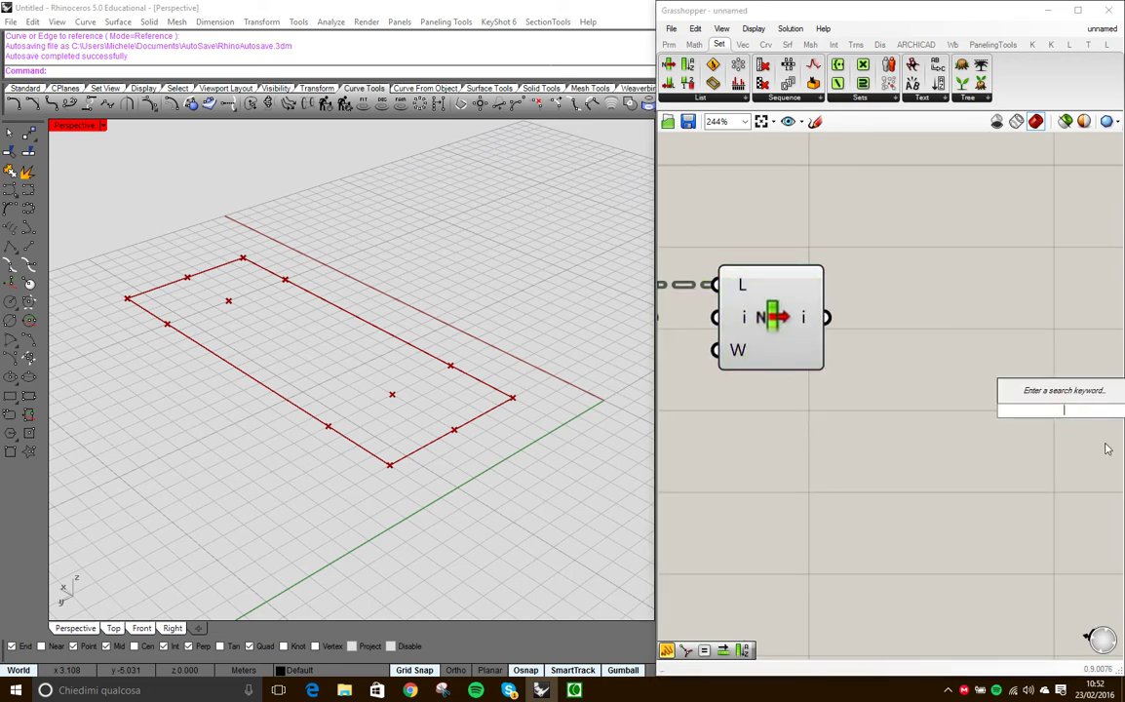
{"action": "type", "text": "pane"}
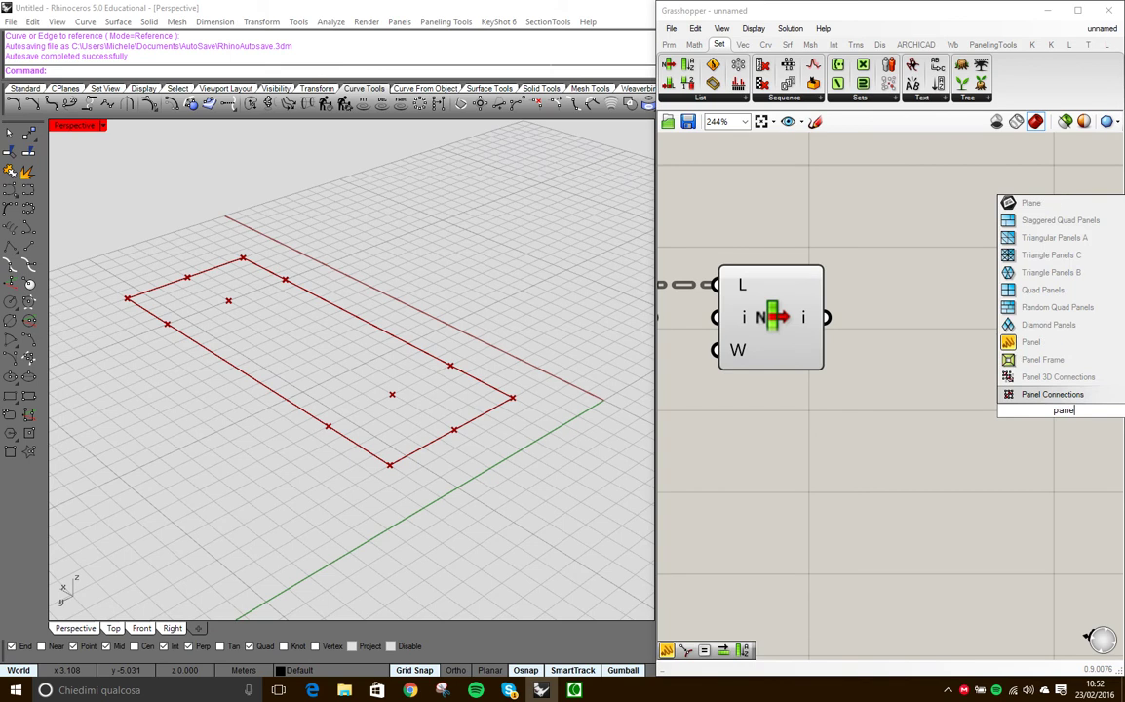
{"action": "left_click", "coordinate": [1028, 343]}
{"action": "left_click_drag", "start_coordinate": [995, 371], "coordinate": [946, 294]}
{"action": "left_click_drag", "start_coordinate": [827, 316], "coordinate": [878, 324]}
{"action": "right_click_drag", "start_coordinate": [929, 389], "coordinate": [801, 401]}
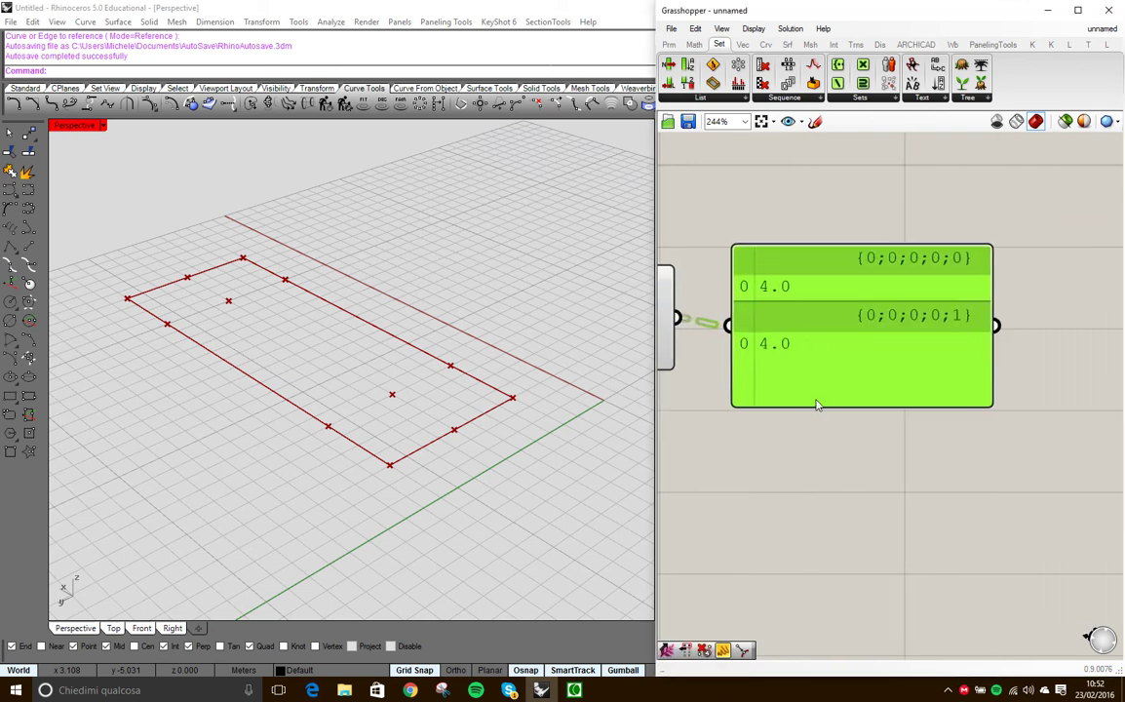
- Move the Panel farther from the List Item component and line it up with the i output
{"action": "left_click_drag", "start_coordinate": [829, 359], "coordinate": [884, 353]}
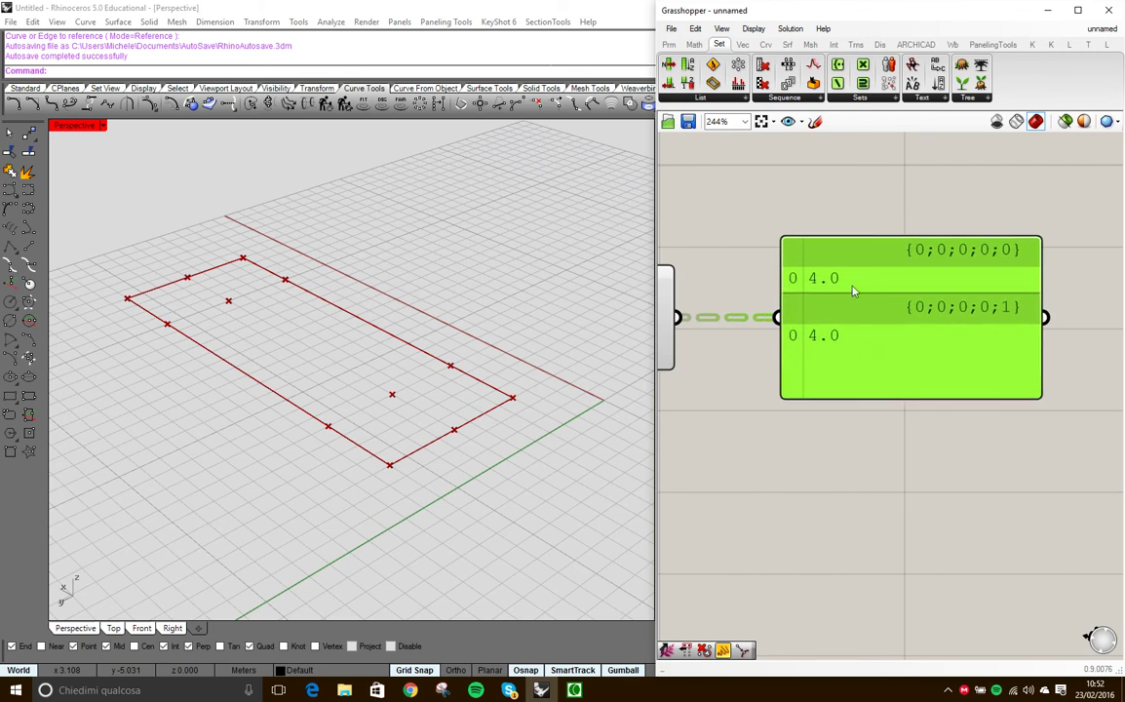
{"action": "scroll", "coordinate": [808, 362], "scroll_direction": "down", "scroll_amount": 5}
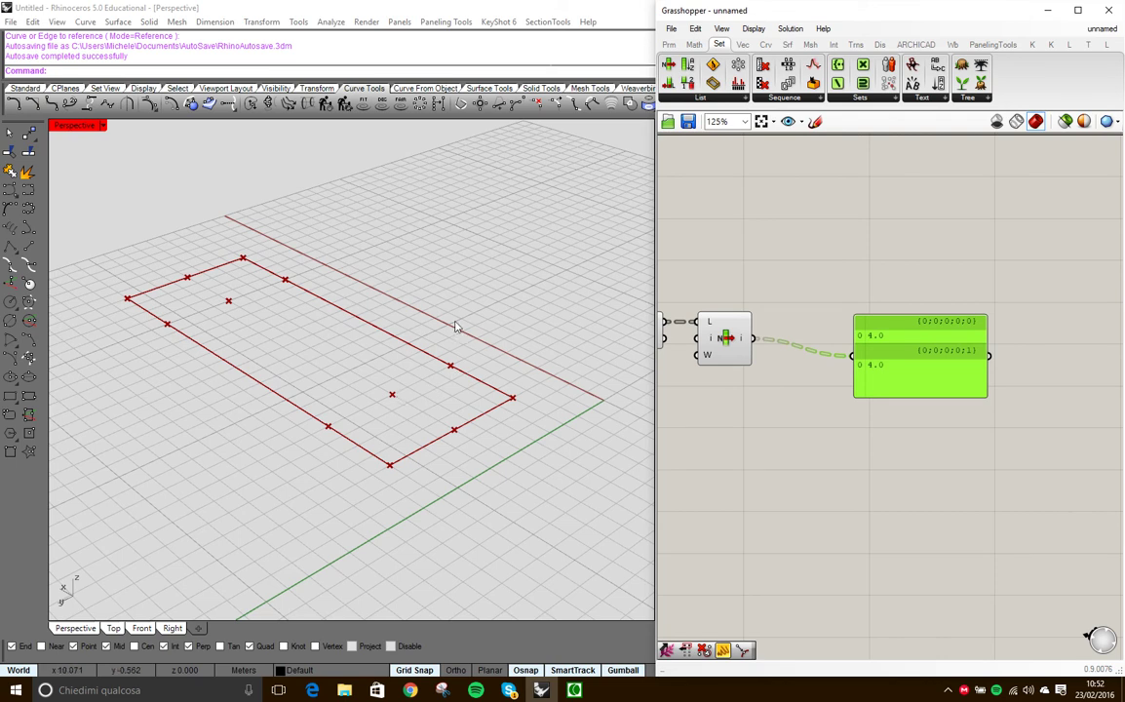
{"action": "right_click_drag", "start_coordinate": [462, 376], "coordinate": [374, 384]}
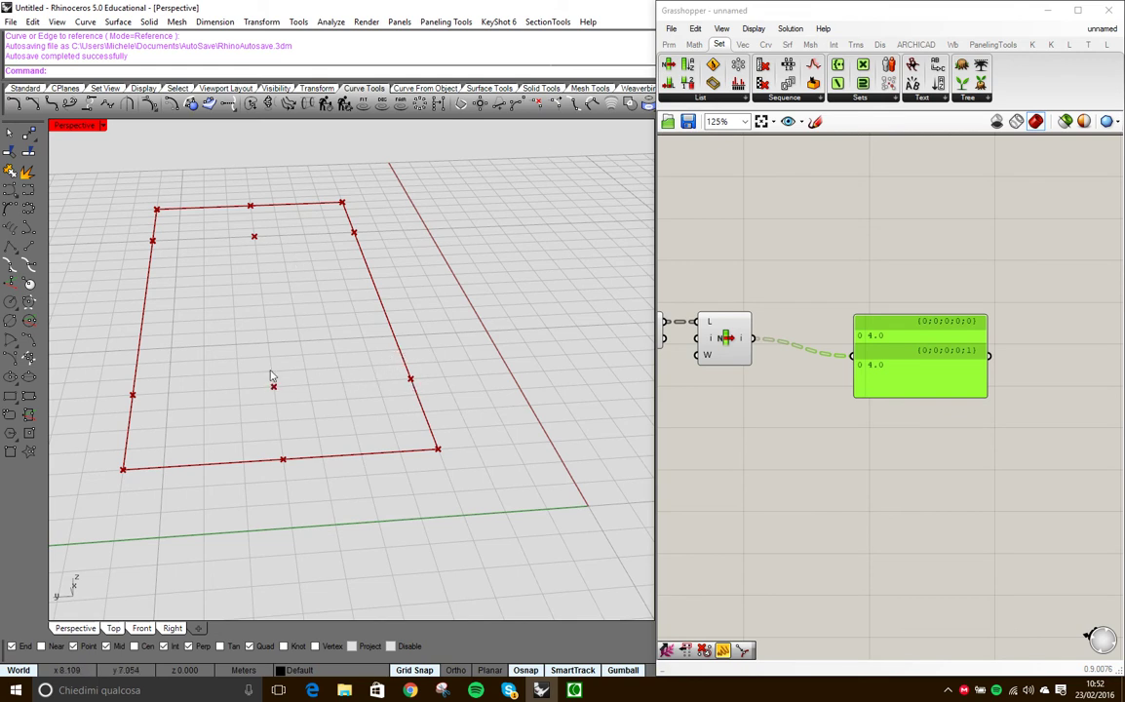
{"action": "left_click_drag", "start_coordinate": [911, 376], "coordinate": [940, 358]}
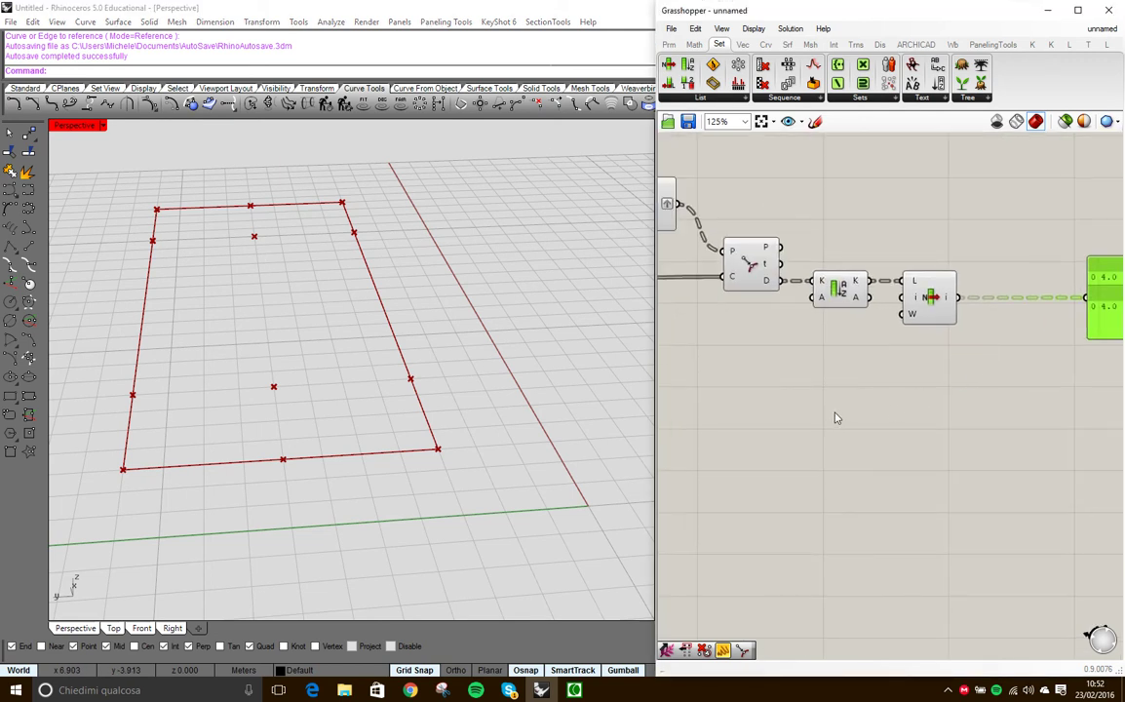
- Add a number slider ranging from 10 to 45 and place it below the Sort List component
{"action": "double_click", "coordinate": [833, 410]}
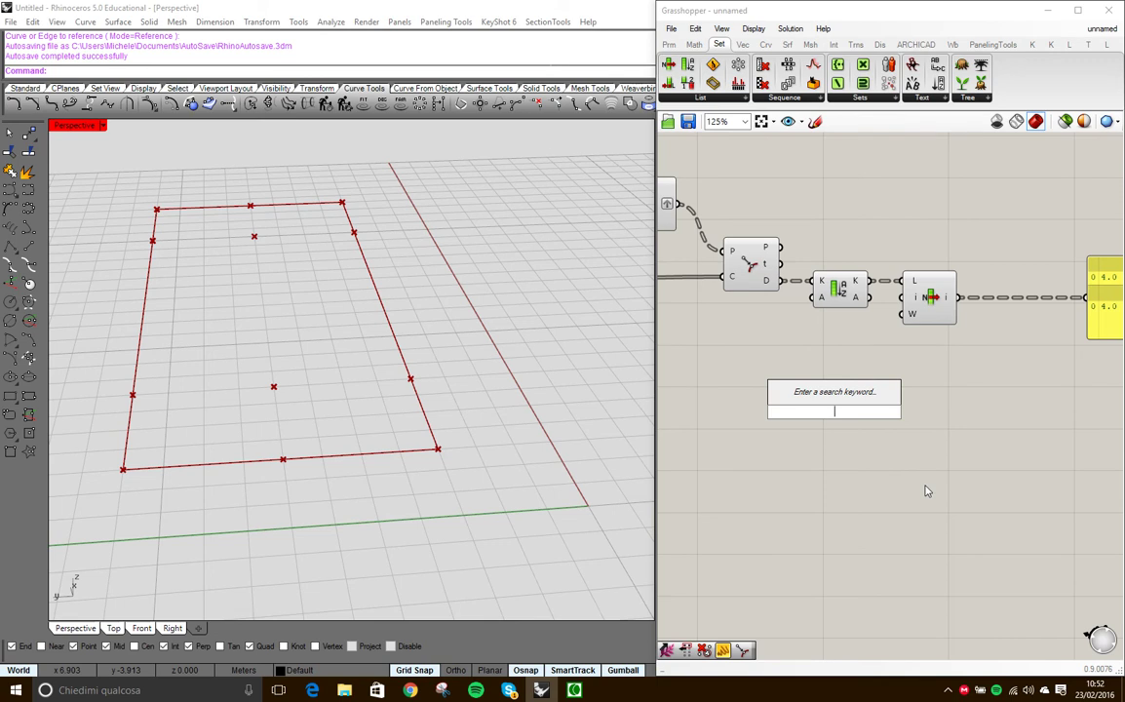
{"action": "type", "text": "10<45"}
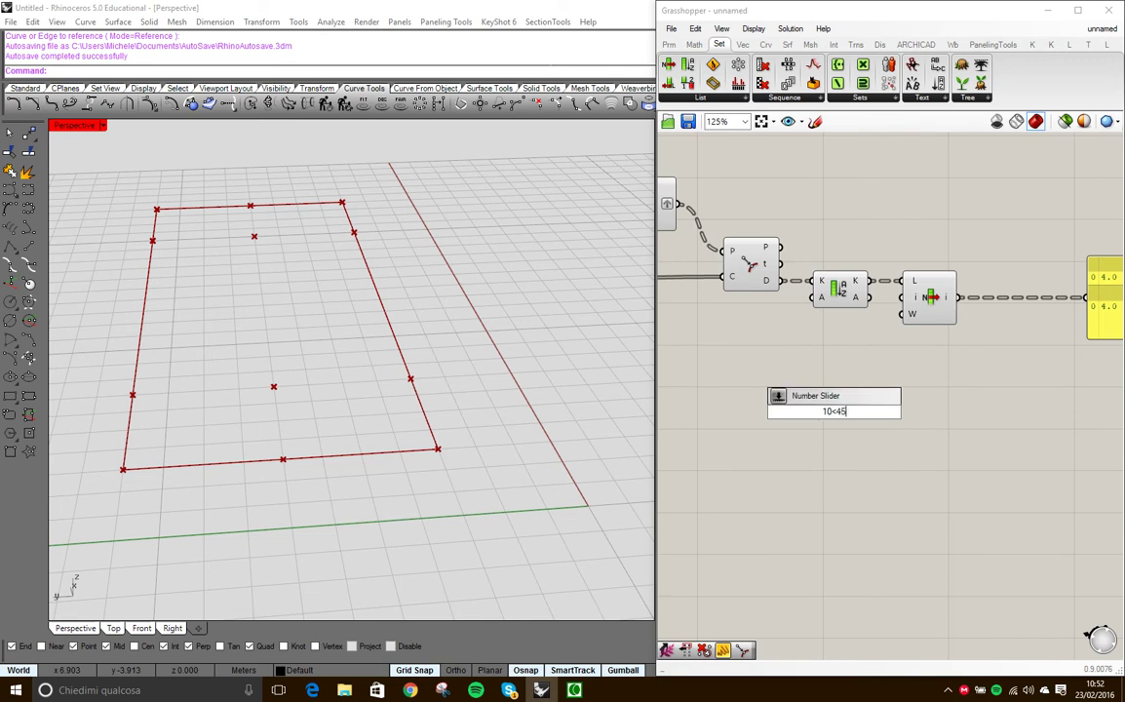
{"action": "key", "text": "Return"}
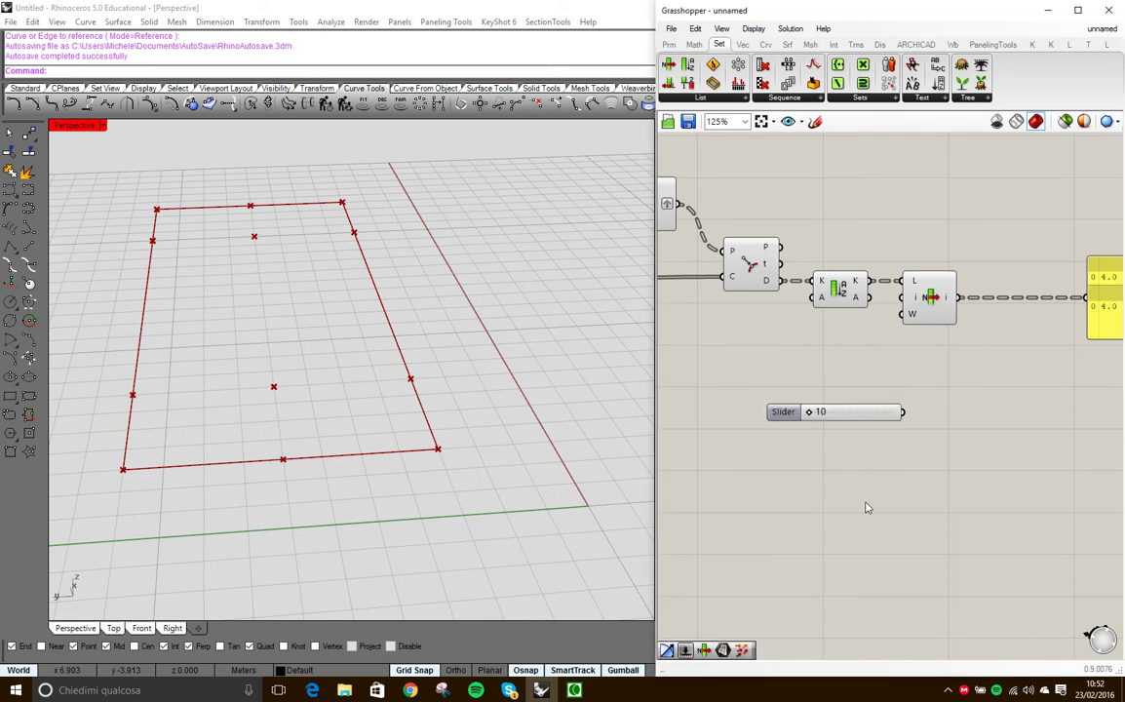
{"action": "mouse_move", "coordinate": [818, 417]}
{"action": "left_mouse_down"}
{"action": "mouse_move", "coordinate": [888, 415]}
{"action": "mouse_move", "coordinate": [904, 425]}
{"action": "mouse_move", "coordinate": [798, 422]}
{"action": "left_mouse_up"}
{"action": "left_click_drag", "start_coordinate": [865, 416], "coordinate": [830, 385]}
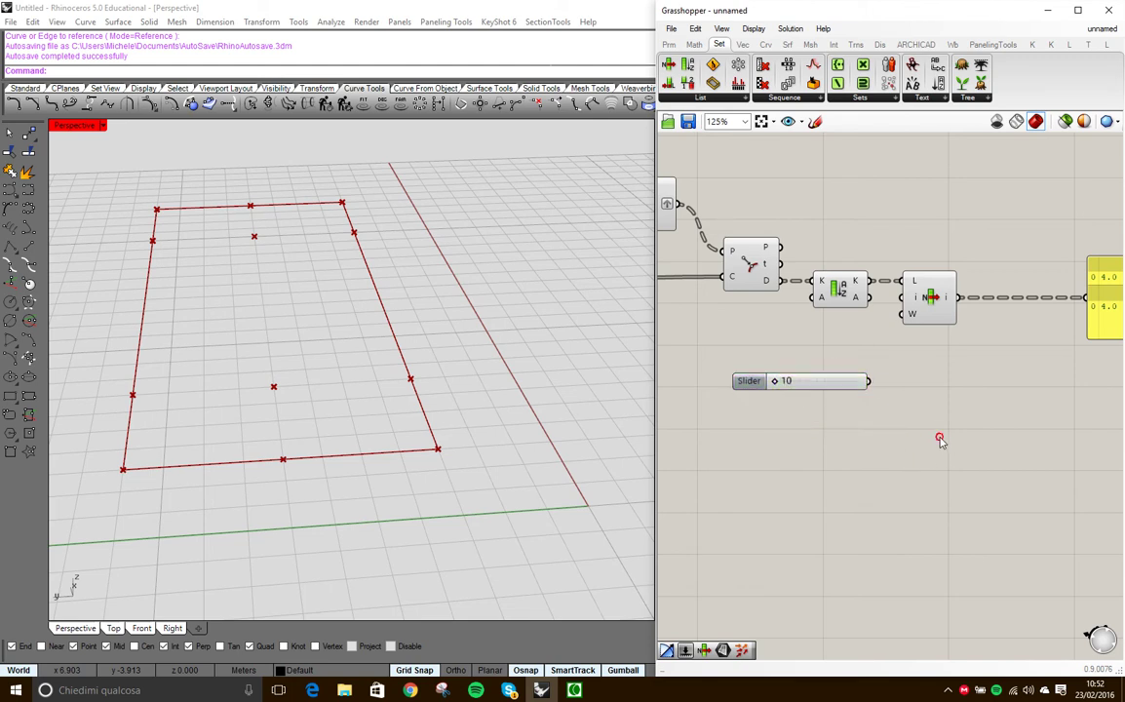
- Add a Radians component near the number slider
{"action": "double_click", "coordinate": [937, 436]}
{"action": "type", "text": "dad"}
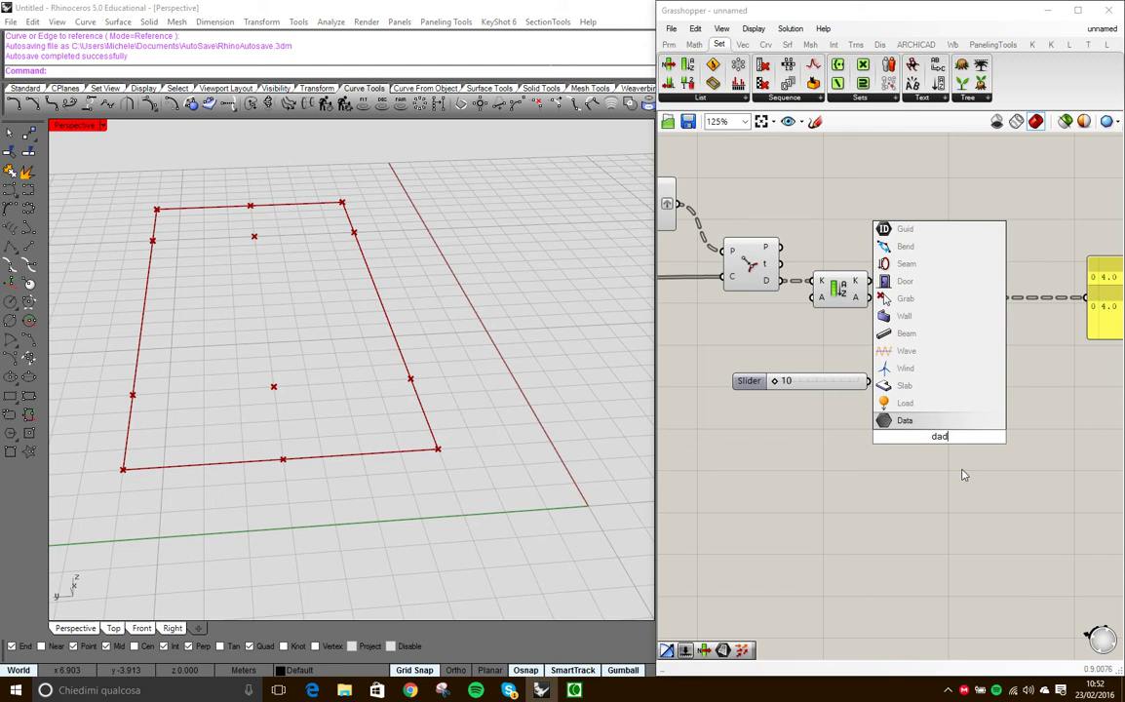
{"action": "key", "text": "BackSpace"}
{"action": "key", "text": "BackSpace"}
{"action": "key", "text": "BackSpace"}
{"action": "type", "text": "rad"}
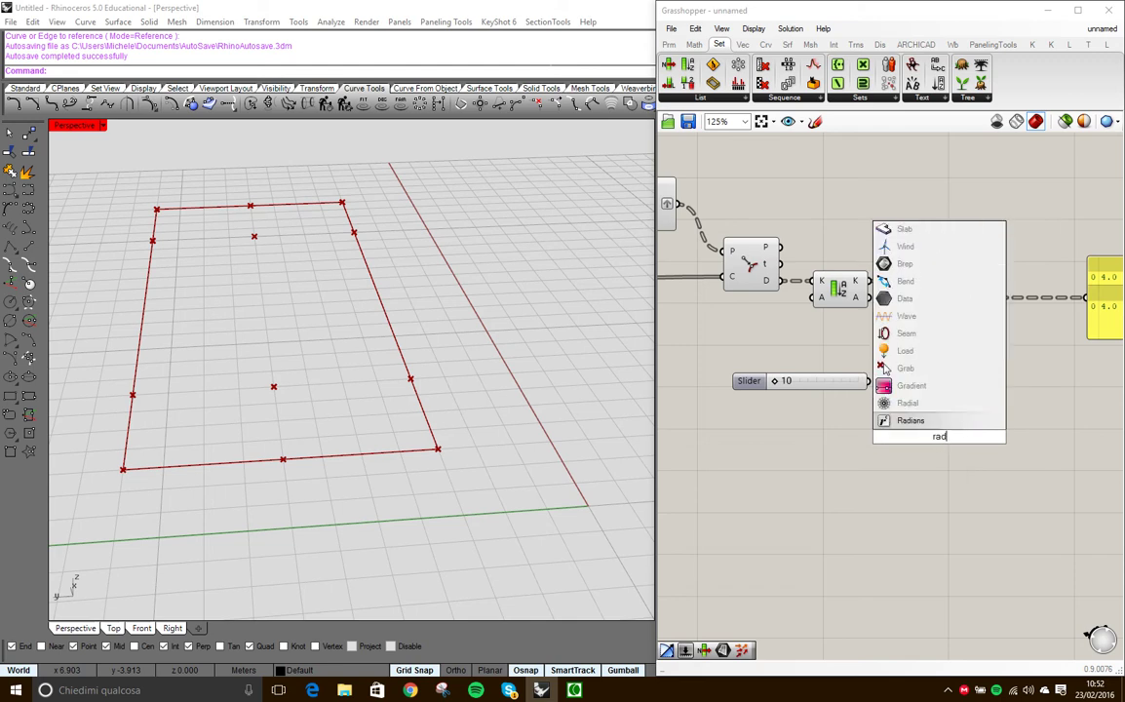
{"action": "key", "text": "Return"}
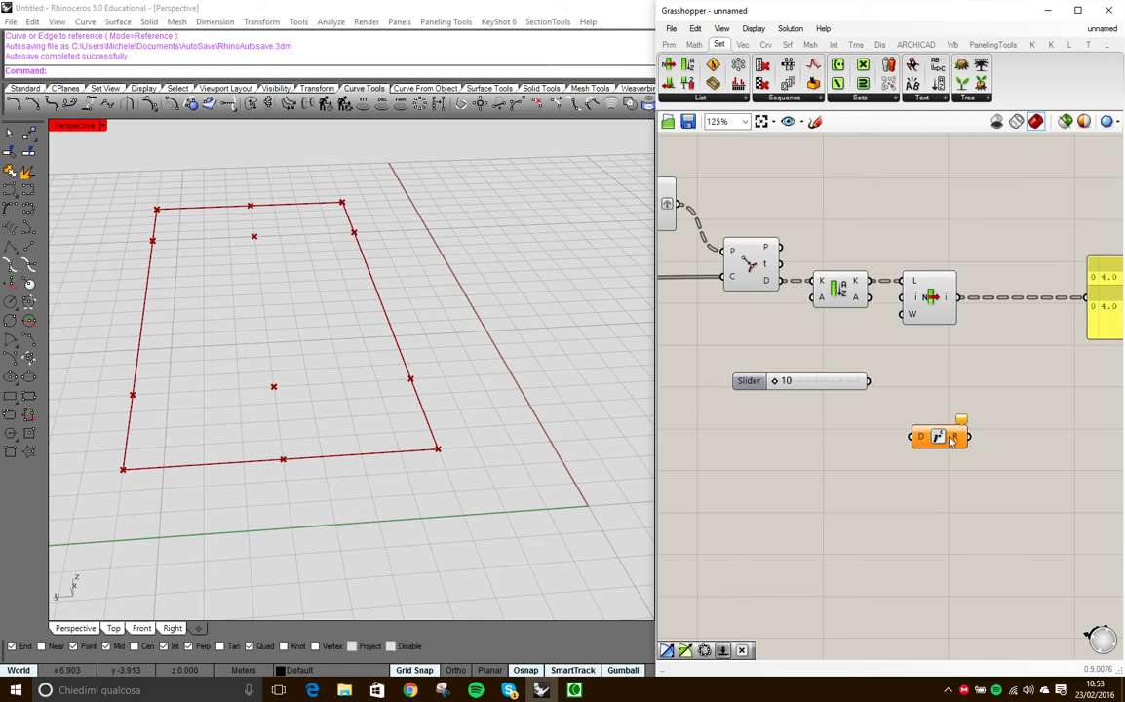
- Connect the slider to the Radians component's D input and feed its R output into a new Tangent component placed beside it
{"action": "left_click", "coordinate": [938, 436]}
{"action": "left_click_drag", "start_coordinate": [939, 436], "coordinate": [926, 385]}
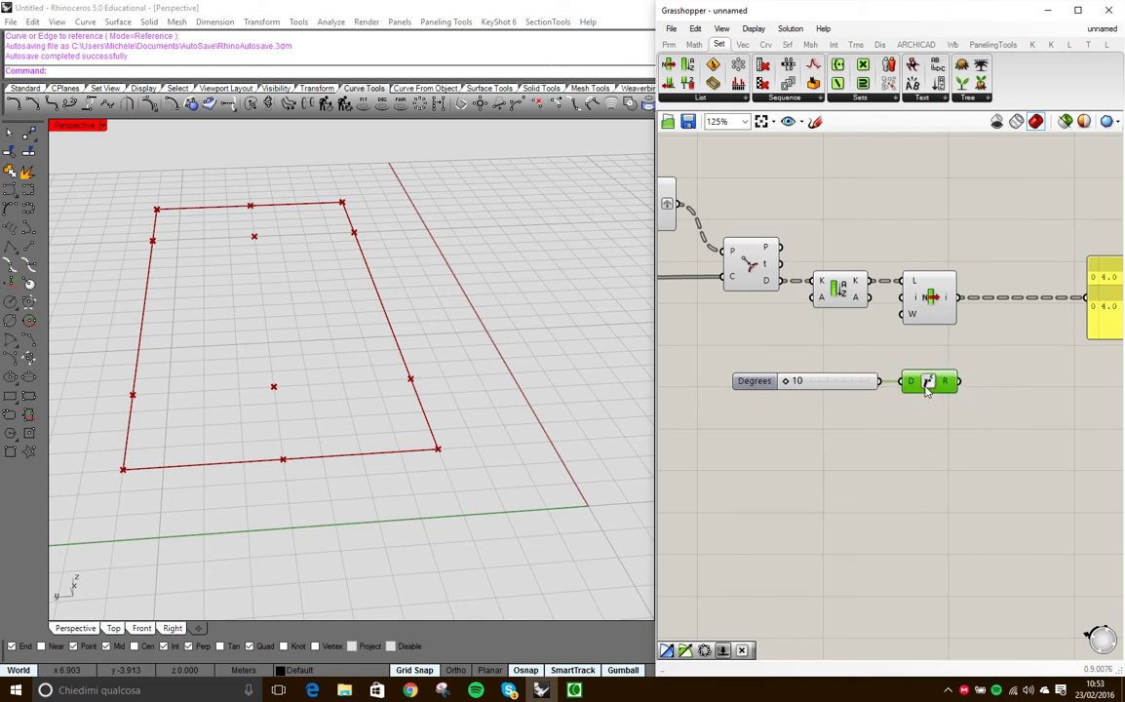
{"action": "double_click", "coordinate": [897, 475]}
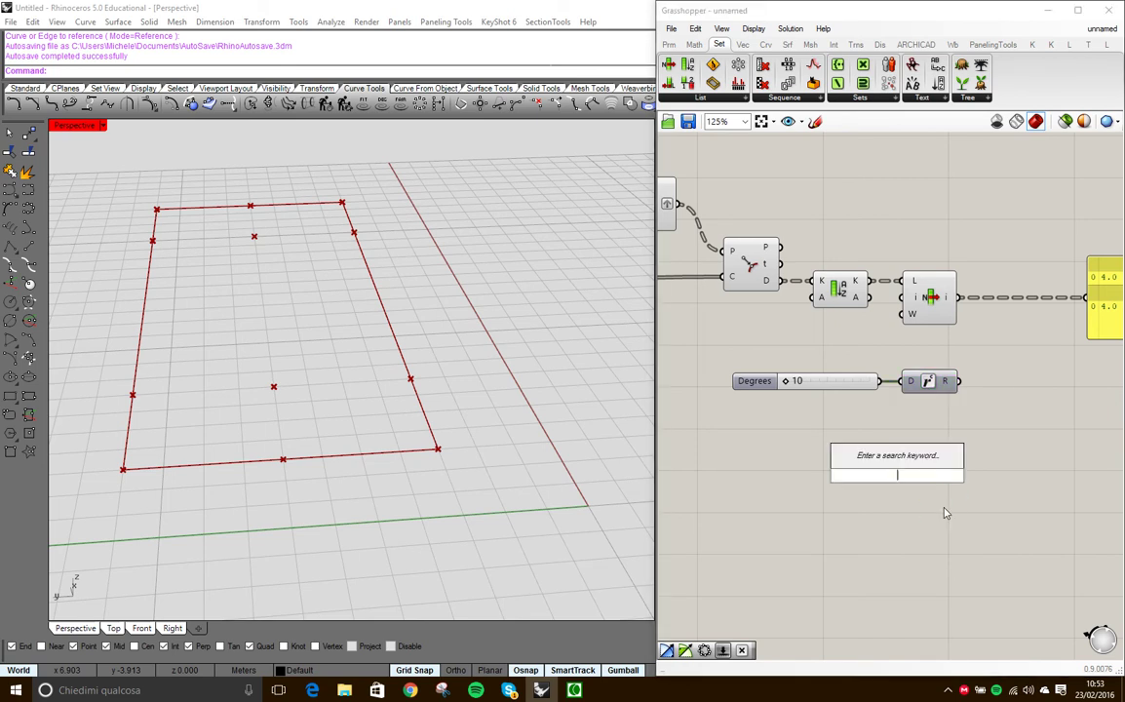
{"action": "type", "text": "tan"}
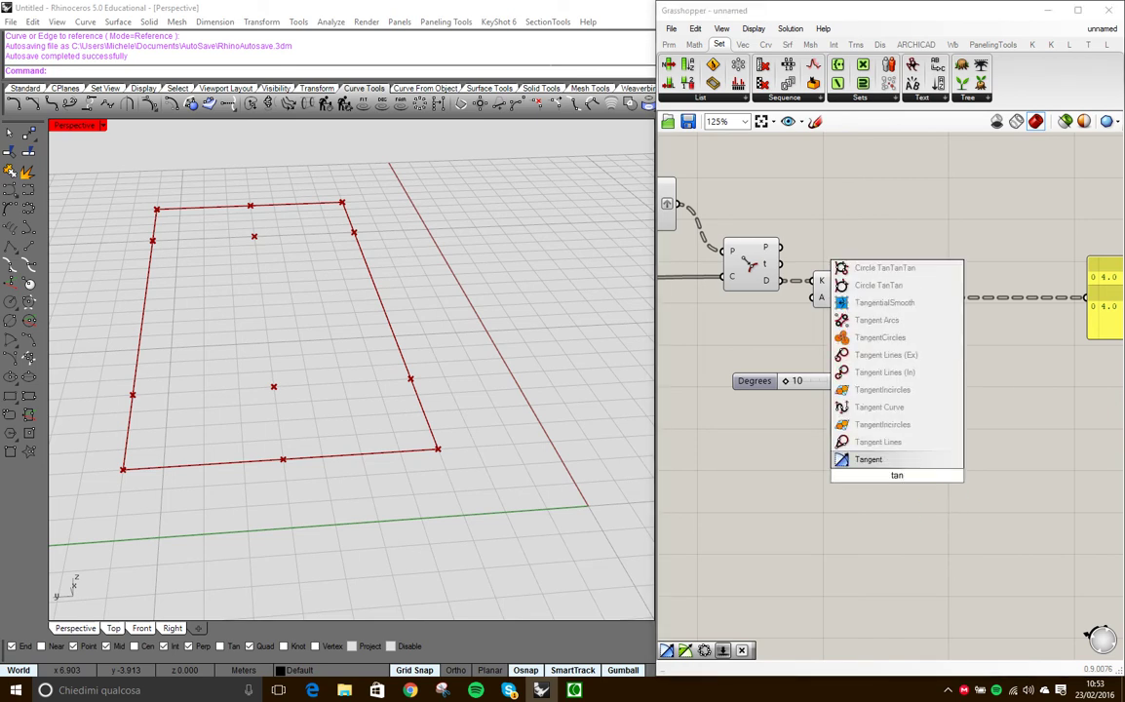
{"action": "left_click", "coordinate": [892, 459]}
{"action": "left_click_drag", "start_coordinate": [897, 487], "coordinate": [1018, 405]}
{"action": "scroll", "coordinate": [974, 429], "scroll_direction": "up", "scroll_amount": 3}
{"action": "left_click_drag", "start_coordinate": [856, 396], "coordinate": [929, 396]}
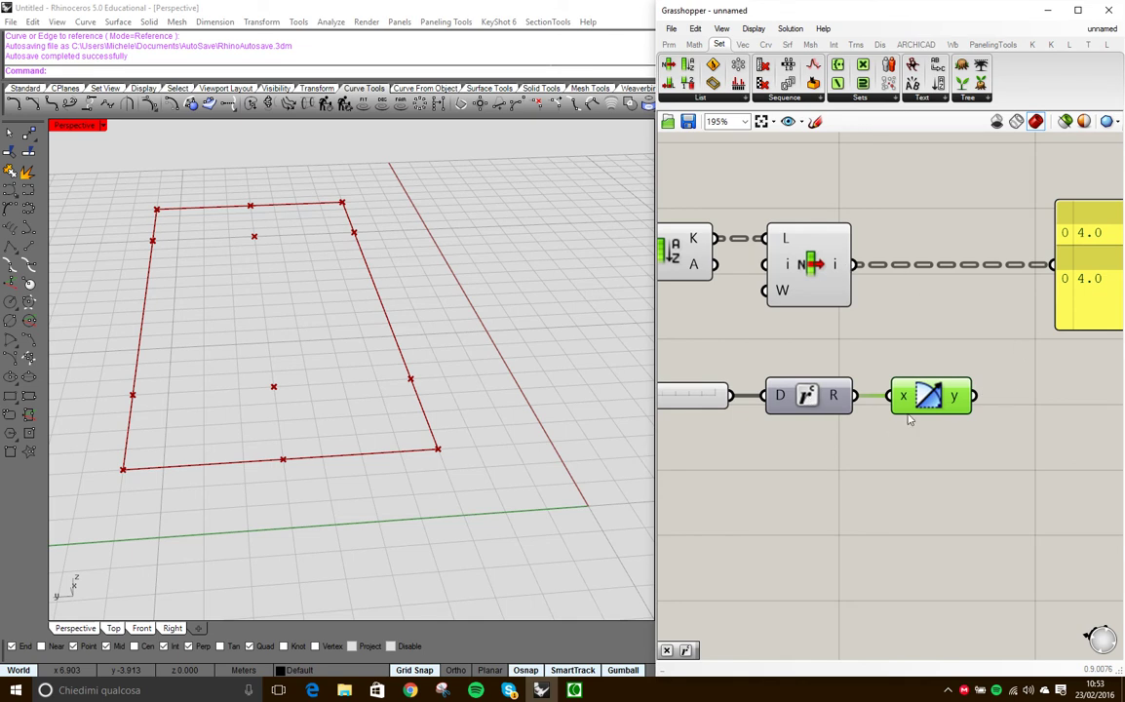
- Set the Degrees slider to 45
{"action": "right_click_drag", "start_coordinate": [682, 332], "coordinate": [773, 321]}
{"action": "scroll", "coordinate": [941, 436], "scroll_direction": "down", "scroll_amount": 3}
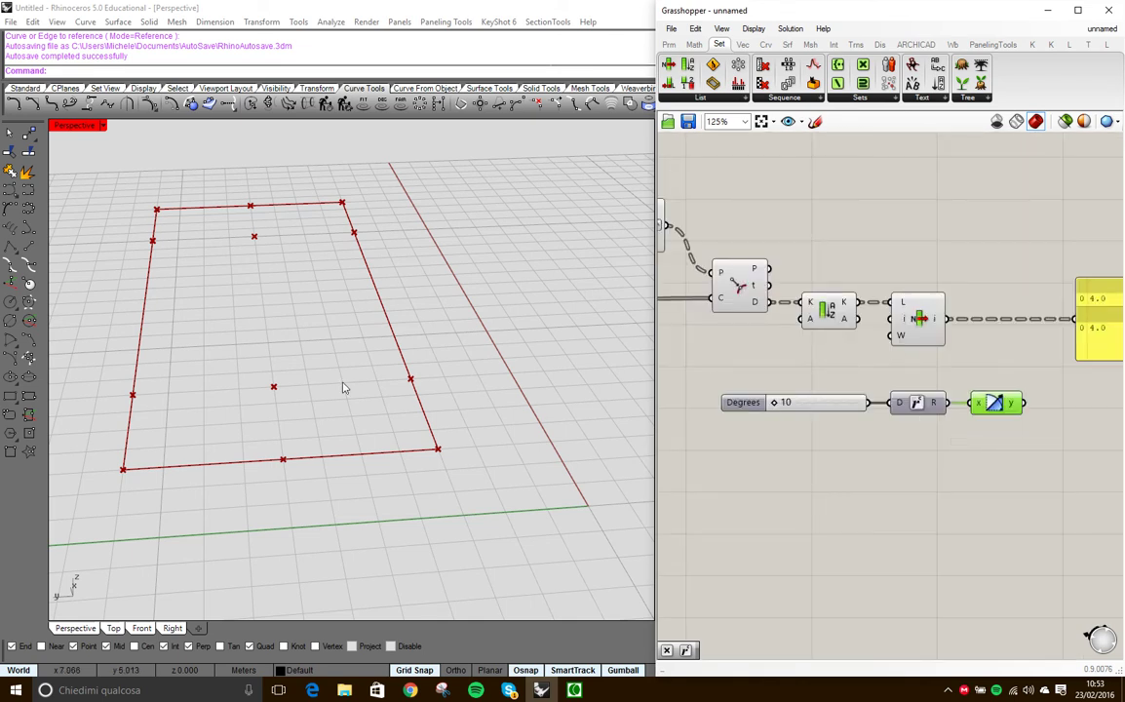
{"action": "right_click_drag", "start_coordinate": [812, 382], "coordinate": [765, 369]}
{"action": "left_click_drag", "start_coordinate": [729, 392], "coordinate": [811, 390]}
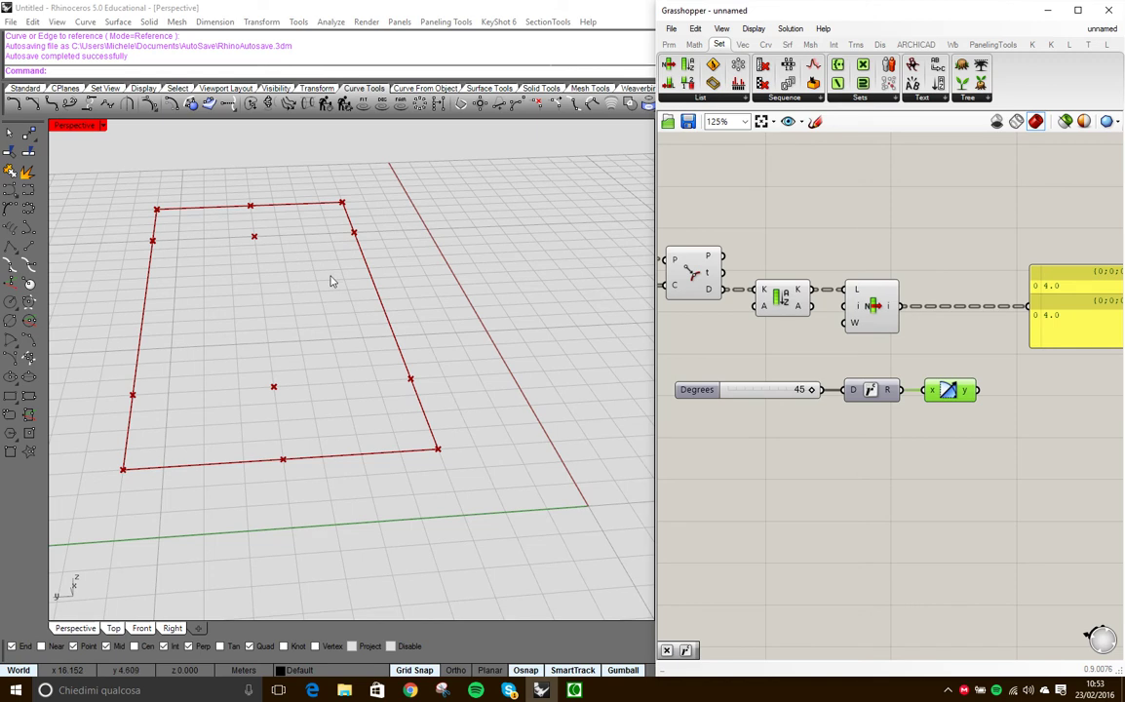
{"action": "right_click_drag", "start_coordinate": [424, 384], "coordinate": [394, 391]}
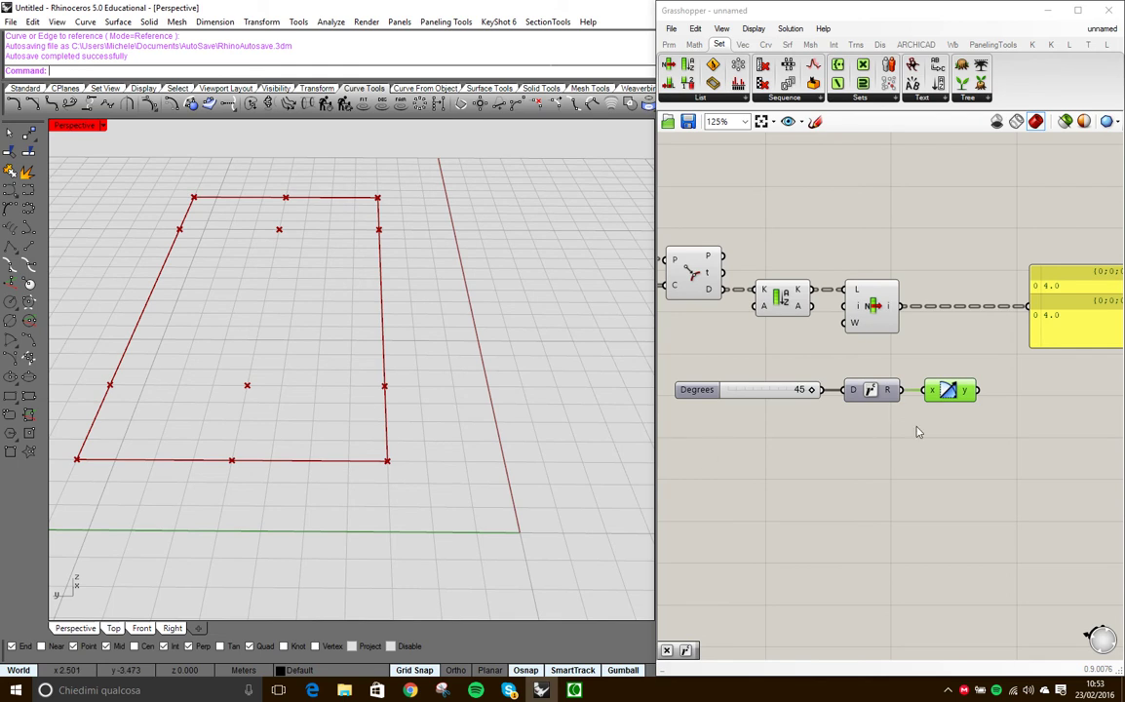
- Shift the angle components back and add a Multiplication component fed by the List Item's i output and the Tangent's y output
{"action": "left_click_drag", "start_coordinate": [947, 427], "coordinate": [811, 366]}
{"action": "left_click_drag", "start_coordinate": [958, 397], "coordinate": [880, 396]}
{"action": "double_click", "coordinate": [969, 429]}
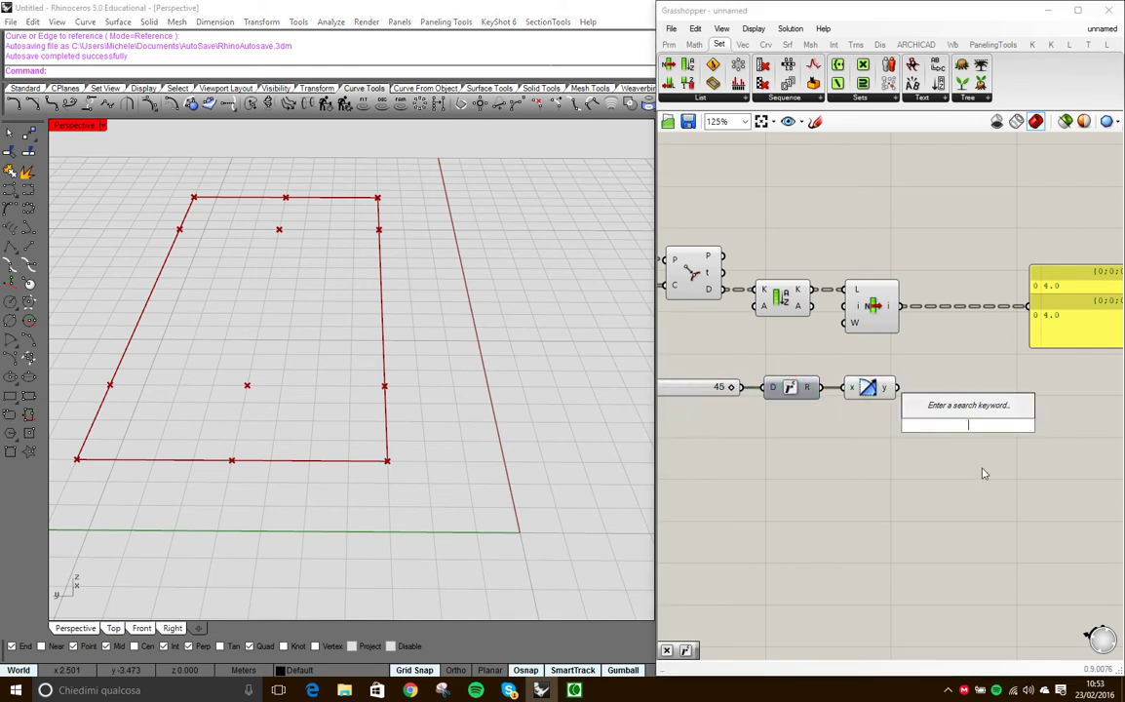
{"action": "type", "text": "*"}
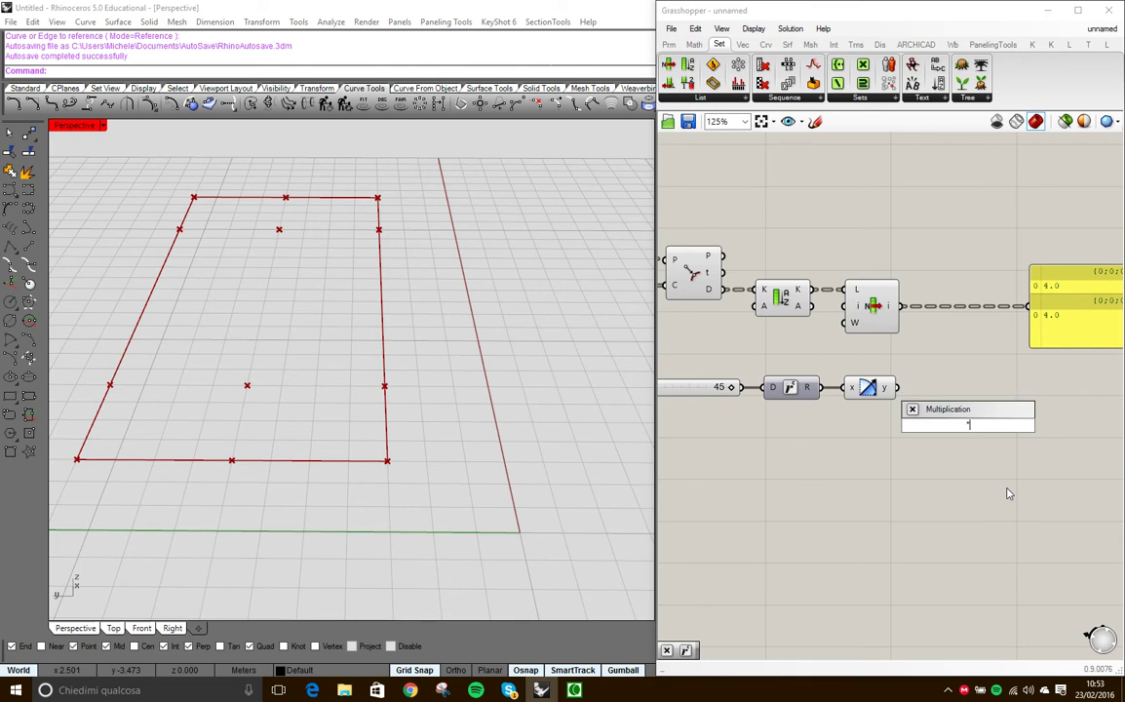
{"action": "key", "text": "Return"}
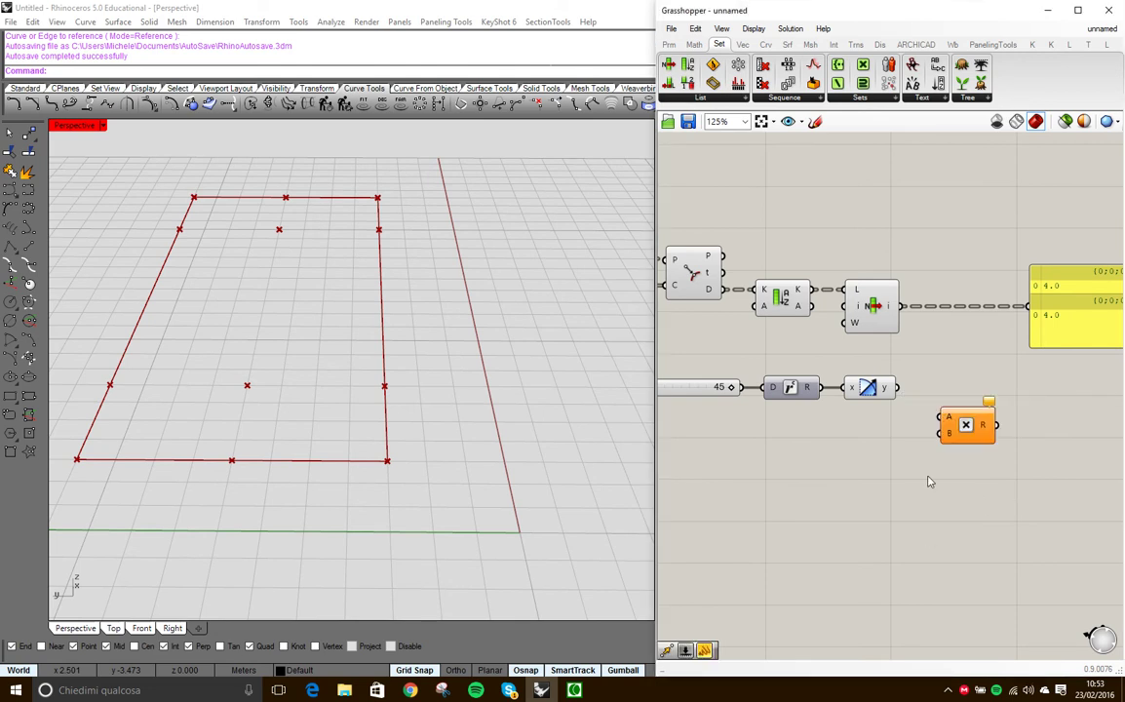
{"action": "left_click_drag", "start_coordinate": [903, 307], "coordinate": [966, 376]}
{"action": "left_click_drag", "start_coordinate": [896, 387], "coordinate": [943, 379]}
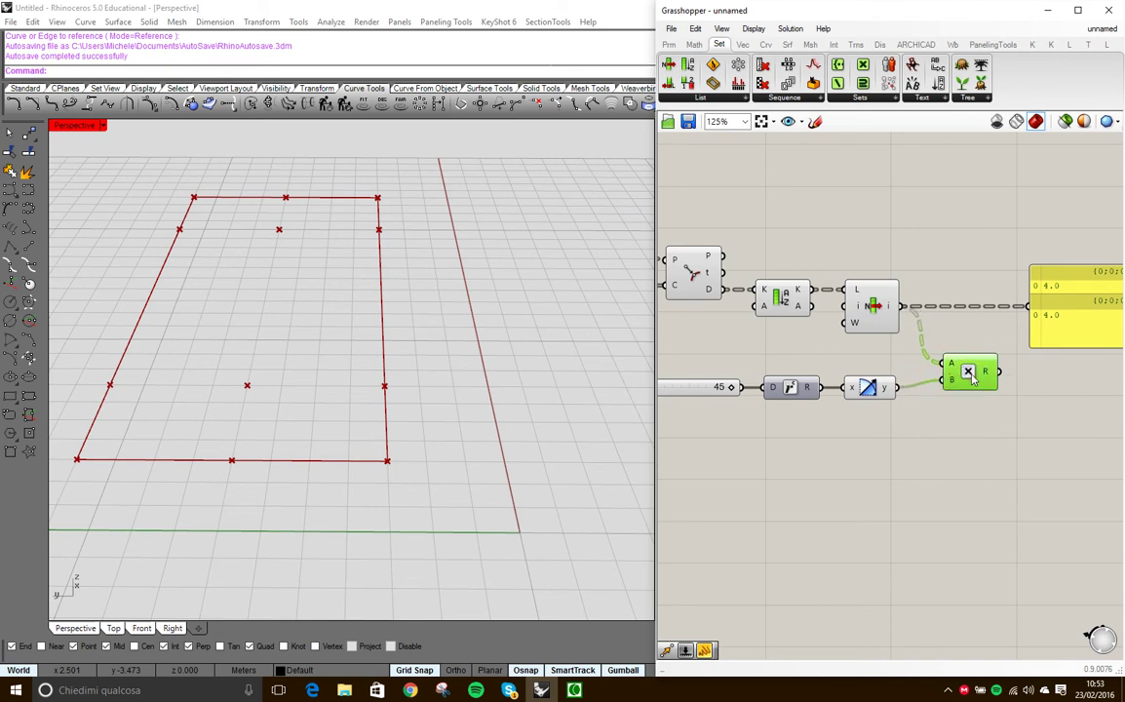
- Connect the Multiplication's R output to the Panel in place of the List Item's output
{"action": "right_click_drag", "start_coordinate": [1014, 394], "coordinate": [944, 422]}
{"action": "left_click", "coordinate": [984, 442]}
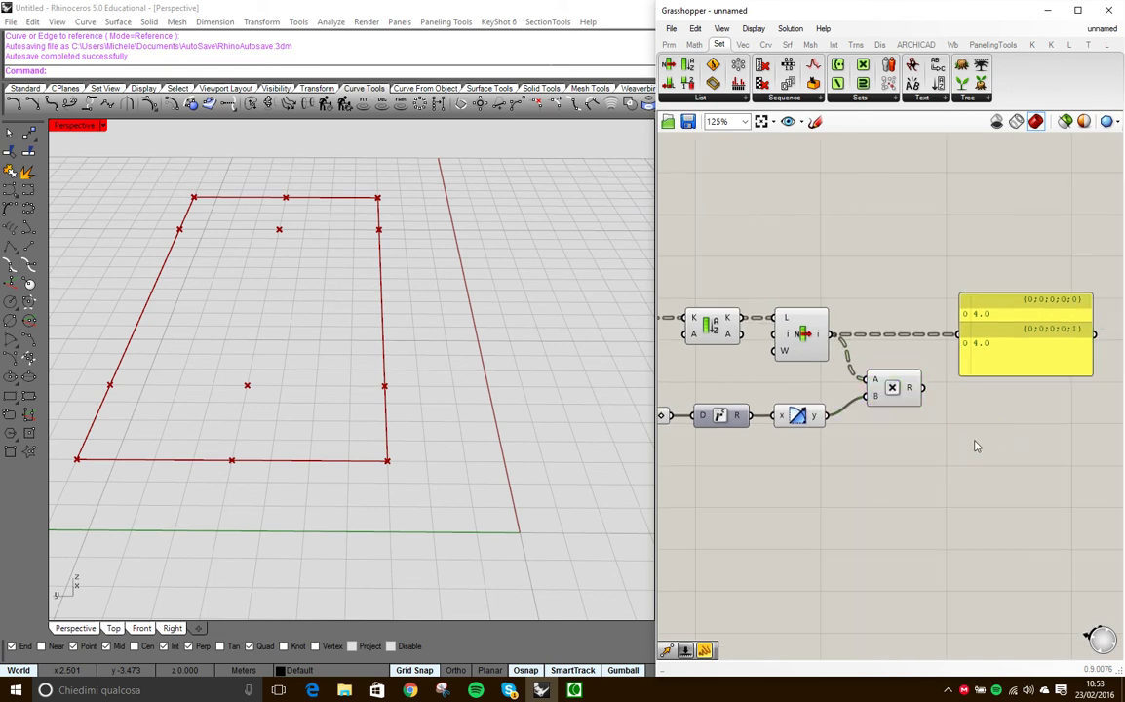
{"action": "left_click_drag", "start_coordinate": [928, 388], "coordinate": [959, 336]}
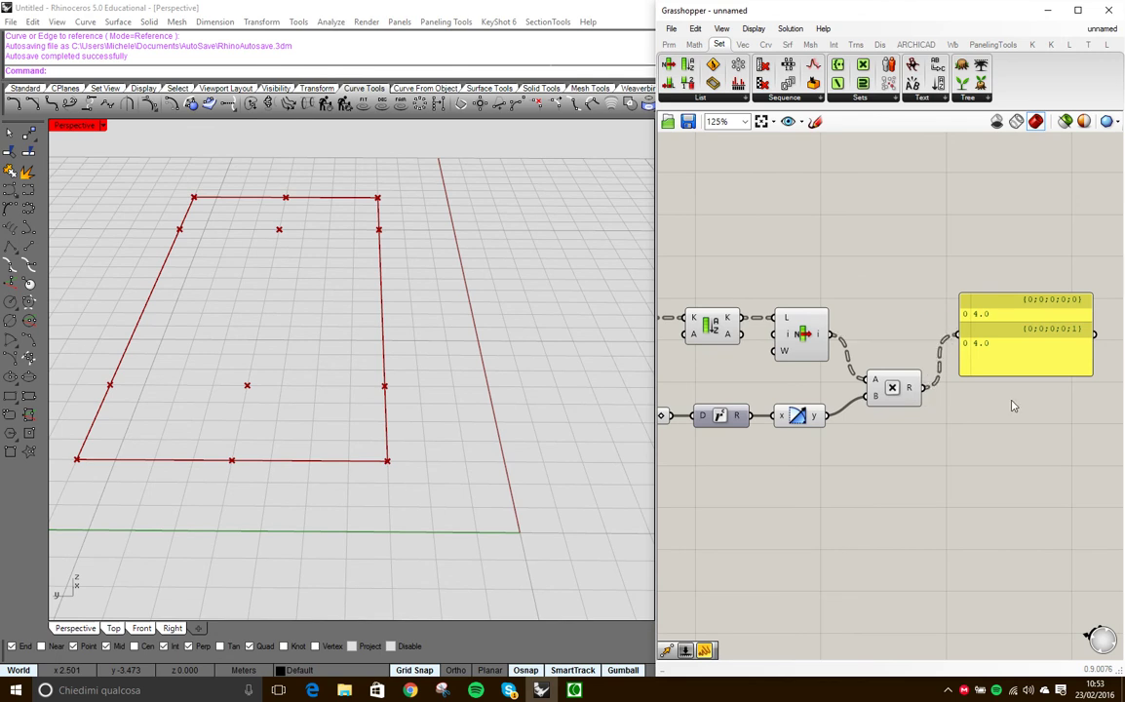
{"action": "left_click", "coordinate": [1025, 348]}
{"action": "scroll", "coordinate": [909, 446], "scroll_direction": "down", "scroll_amount": 3}
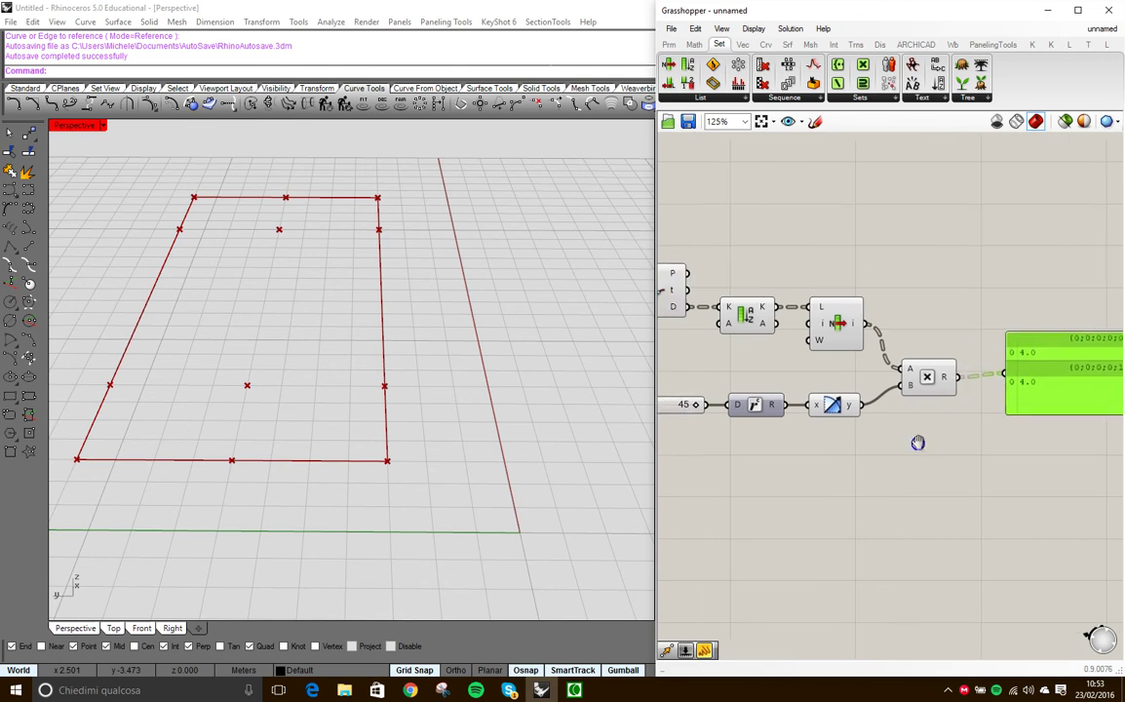
- Set the Degrees slider to 31 and line up the Panel with the Multiplication's R output
{"action": "scroll", "coordinate": [789, 421], "scroll_direction": "up", "scroll_amount": 3}
{"action": "left_click_drag", "start_coordinate": [787, 413], "coordinate": [750, 409]}
{"action": "right_click_drag", "start_coordinate": [750, 409], "coordinate": [990, 360]}
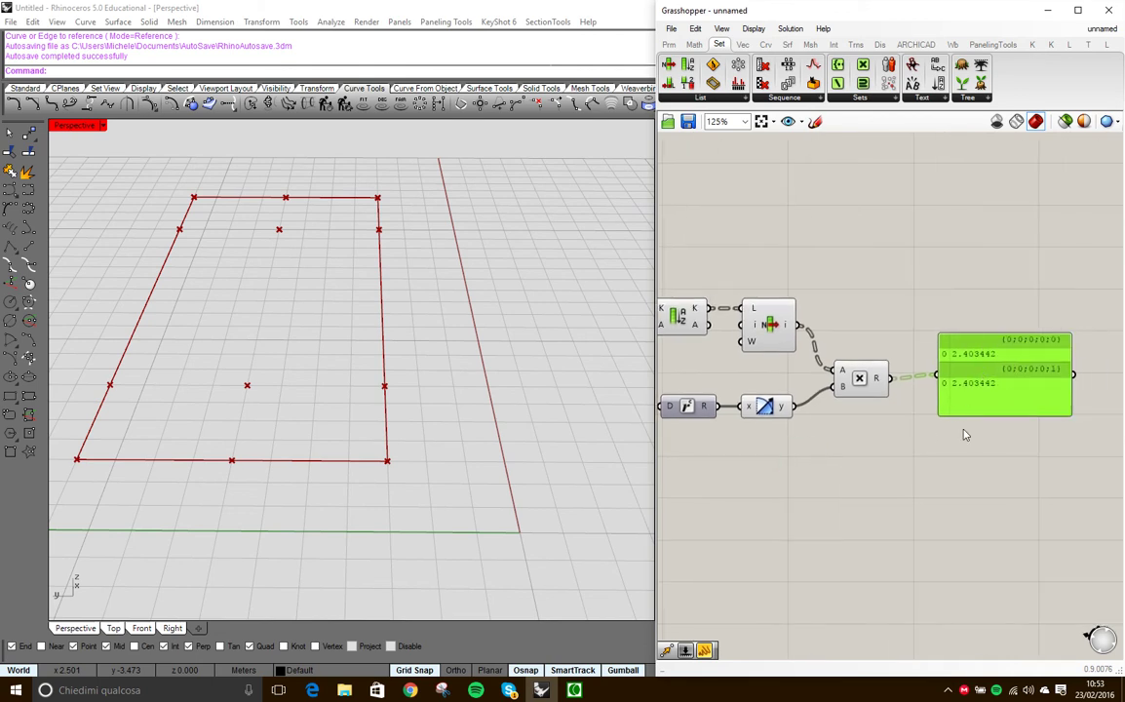
{"action": "left_click_drag", "start_coordinate": [985, 391], "coordinate": [993, 397]}
{"action": "right_click_drag", "start_coordinate": [231, 382], "coordinate": [329, 382]}
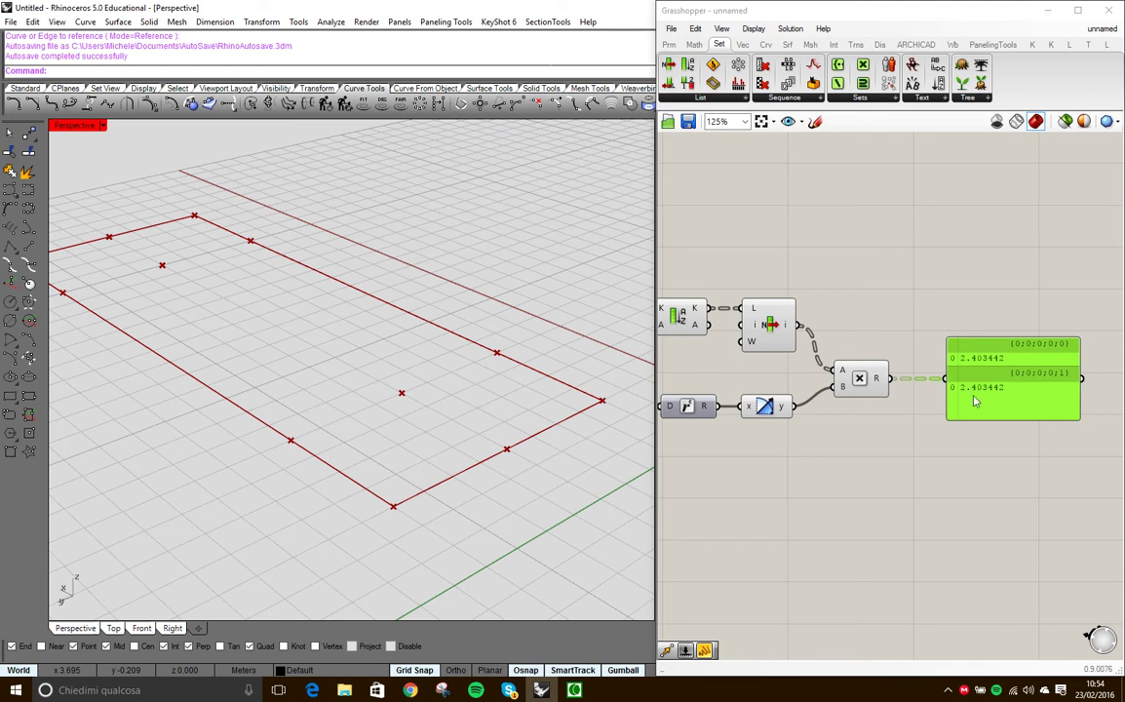
- Add a Move component above the Multiplication and connect the Sort List's A output to its G input
{"action": "scroll", "coordinate": [974, 385], "scroll_direction": "down", "scroll_amount": 2}
{"action": "double_click", "coordinate": [921, 261]}
{"action": "type", "text": "mo"}
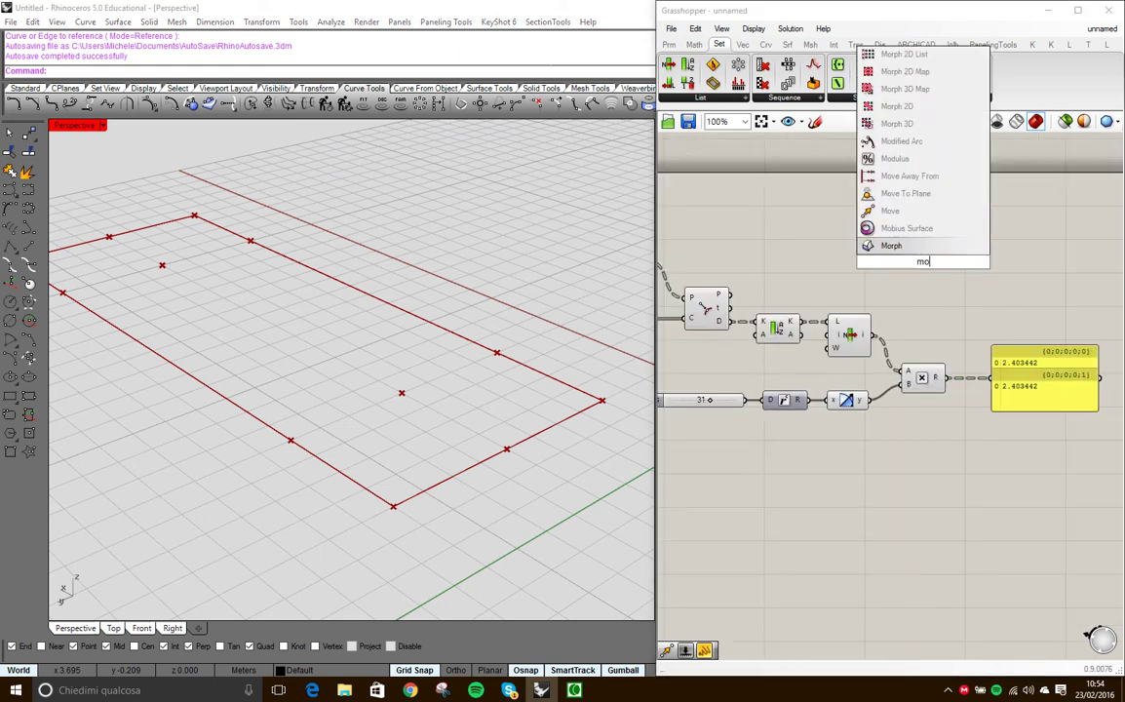
{"action": "type", "text": "ve"}
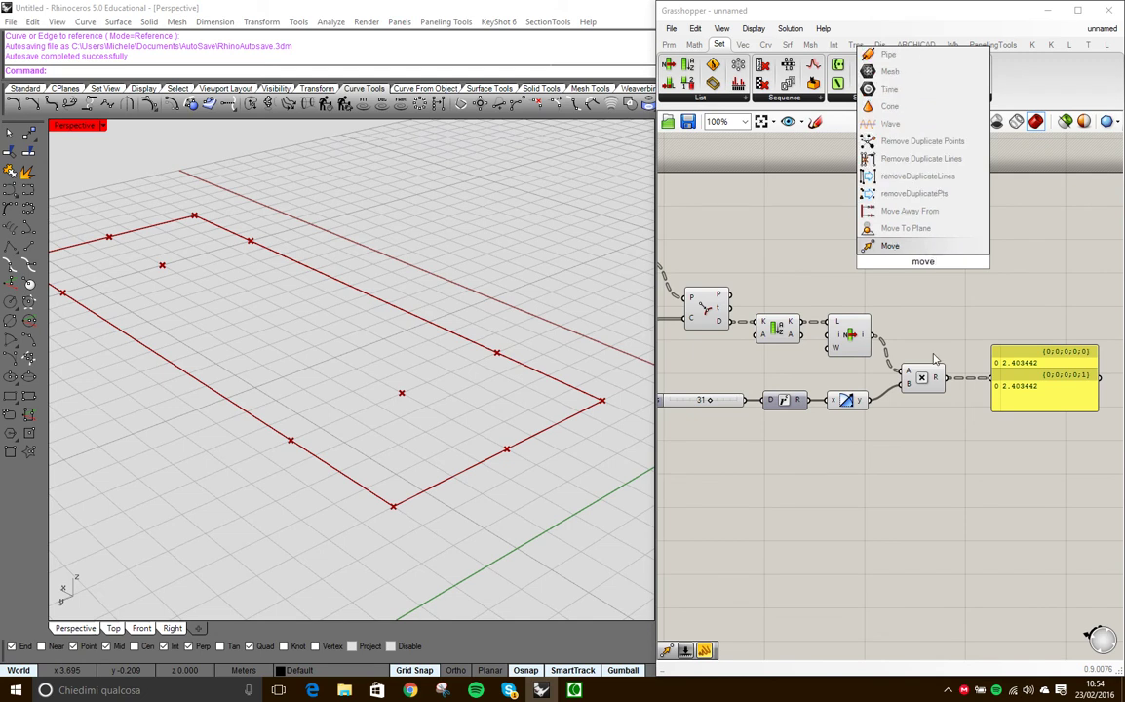
{"action": "left_click", "coordinate": [889, 243]}
{"action": "right_click_drag", "start_coordinate": [836, 226], "coordinate": [882, 223]}
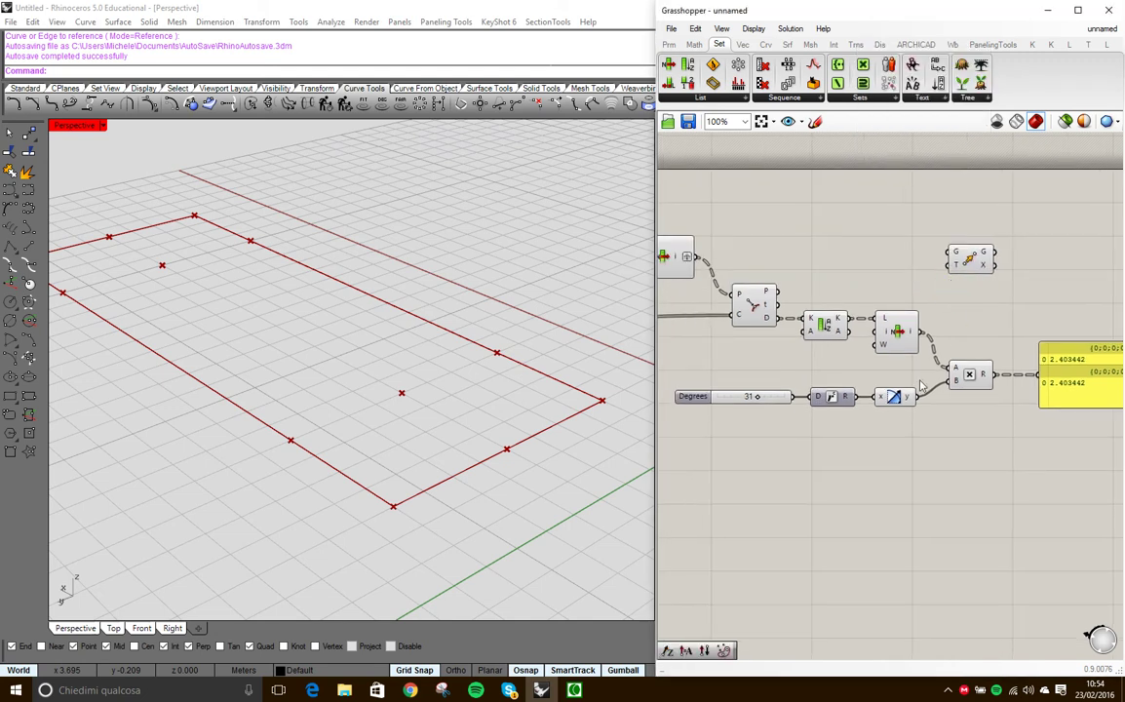
{"action": "left_click_drag", "start_coordinate": [850, 332], "coordinate": [955, 254]}
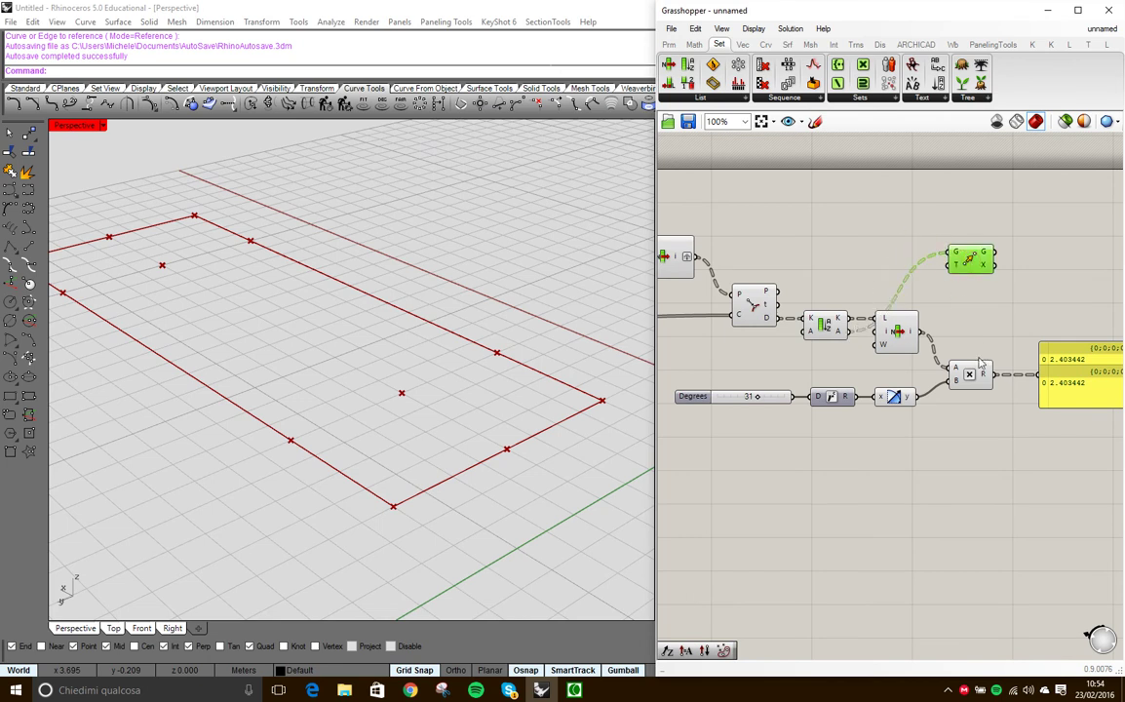
- Connect the curve closest point component's P output to the Sort List's A input and check the resulting points in the viewport
{"action": "left_click", "coordinate": [825, 331]}
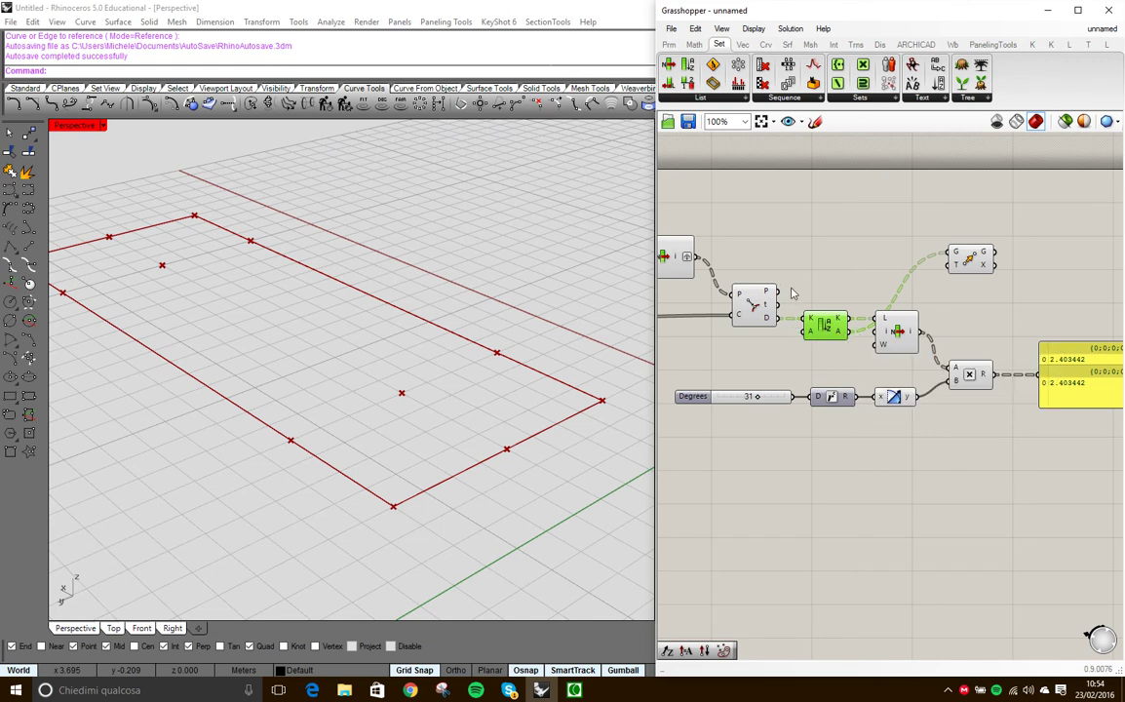
{"action": "left_click_drag", "start_coordinate": [782, 295], "coordinate": [805, 331]}
{"action": "left_click", "coordinate": [967, 270]}
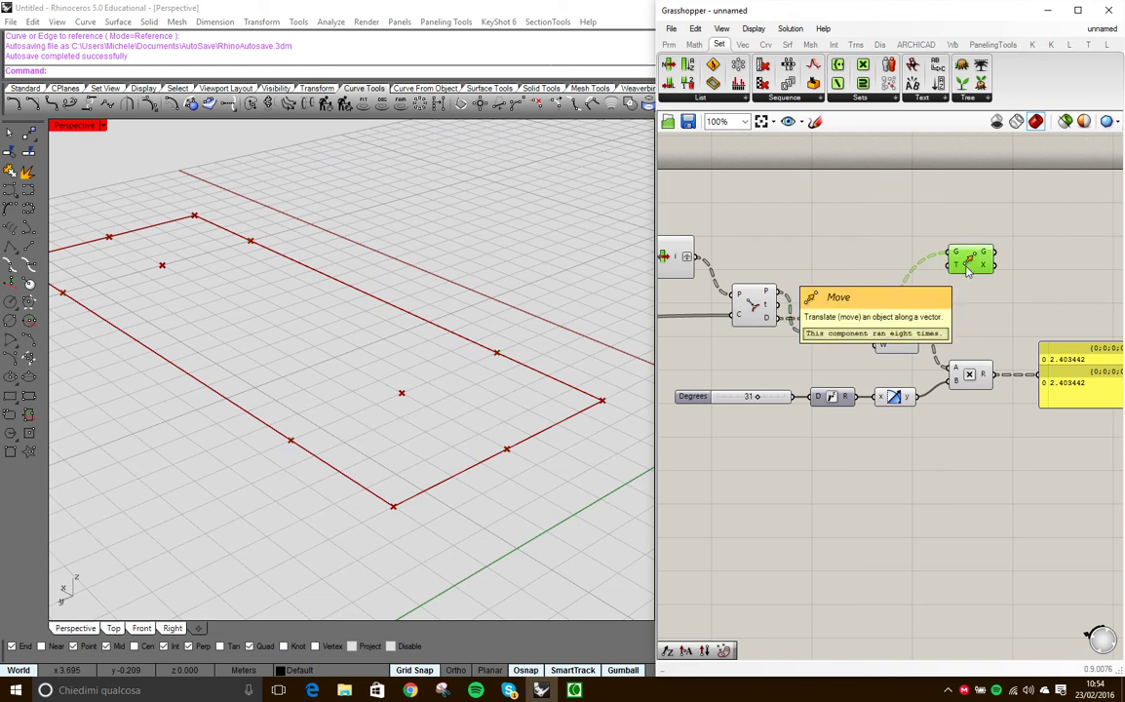
{"action": "left_click", "coordinate": [825, 328]}
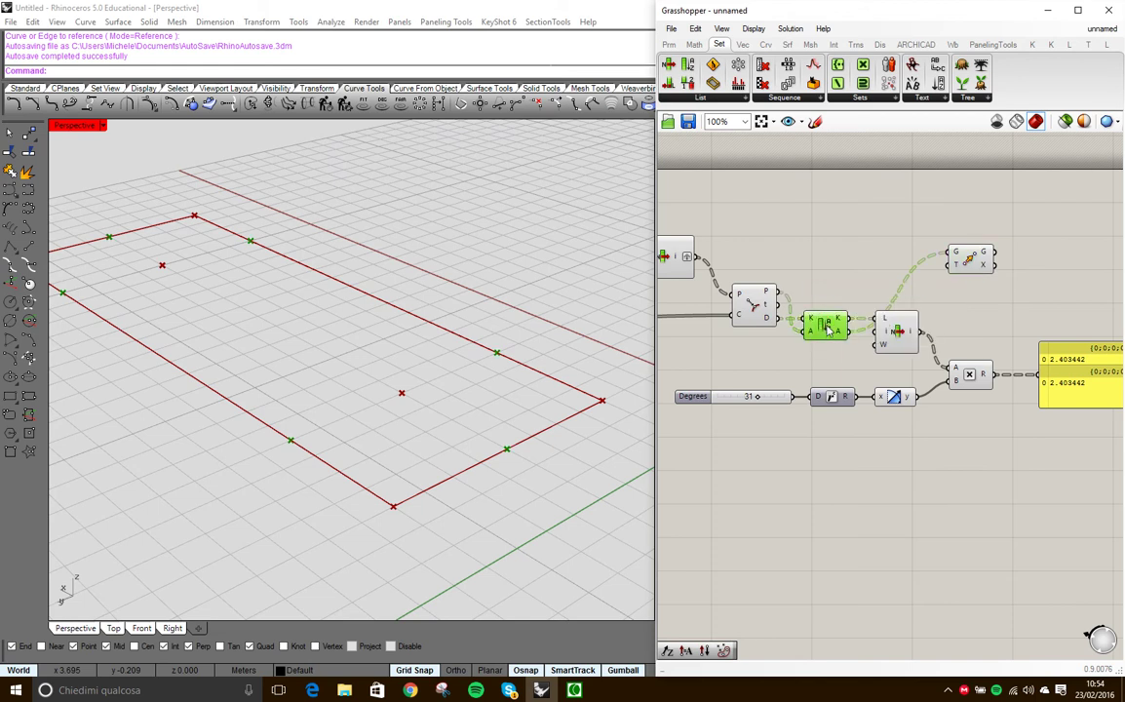
- Replace the Move's G input with the i output of the List Item that supplies the two interior points, and reposition the Move component
{"action": "right_click_drag", "start_coordinate": [795, 265], "coordinate": [901, 274]}
{"action": "left_click_drag", "start_coordinate": [795, 265], "coordinate": [1041, 273]}
{"action": "left_click", "coordinate": [776, 267]}
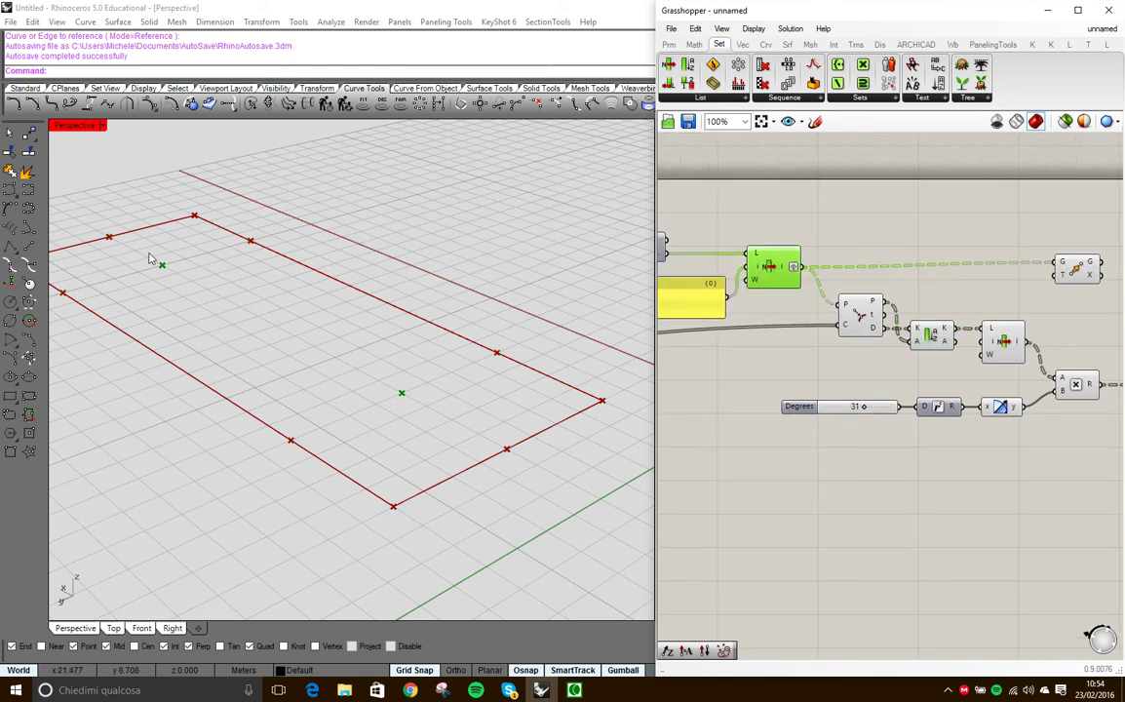
{"action": "right_click_drag", "start_coordinate": [698, 355], "coordinate": [779, 361]}
{"action": "right_click_drag", "start_coordinate": [1119, 292], "coordinate": [834, 275]}
{"action": "left_click_drag", "start_coordinate": [867, 257], "coordinate": [932, 258]}
- Add a Unit Z component below the Move component and connect its V output to the Move's T input
{"action": "left_click", "coordinate": [889, 297]}
{"action": "double_click", "coordinate": [889, 297]}
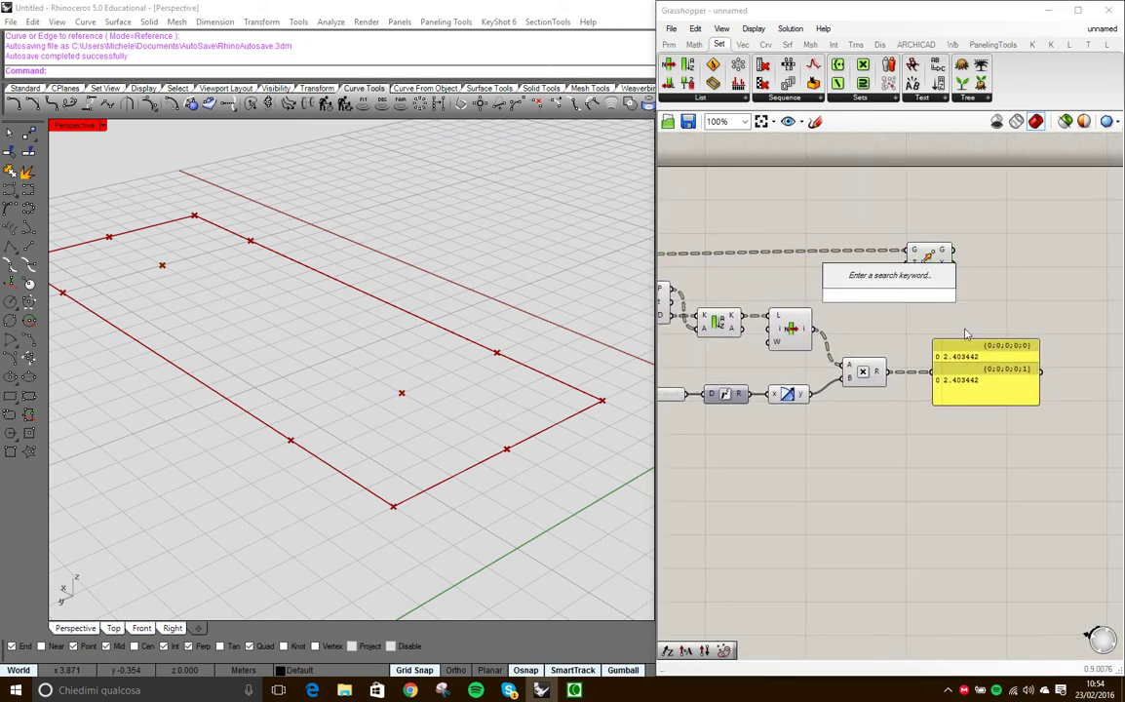
{"action": "type", "text": "eval"}
{"action": "key", "text": "Return"}
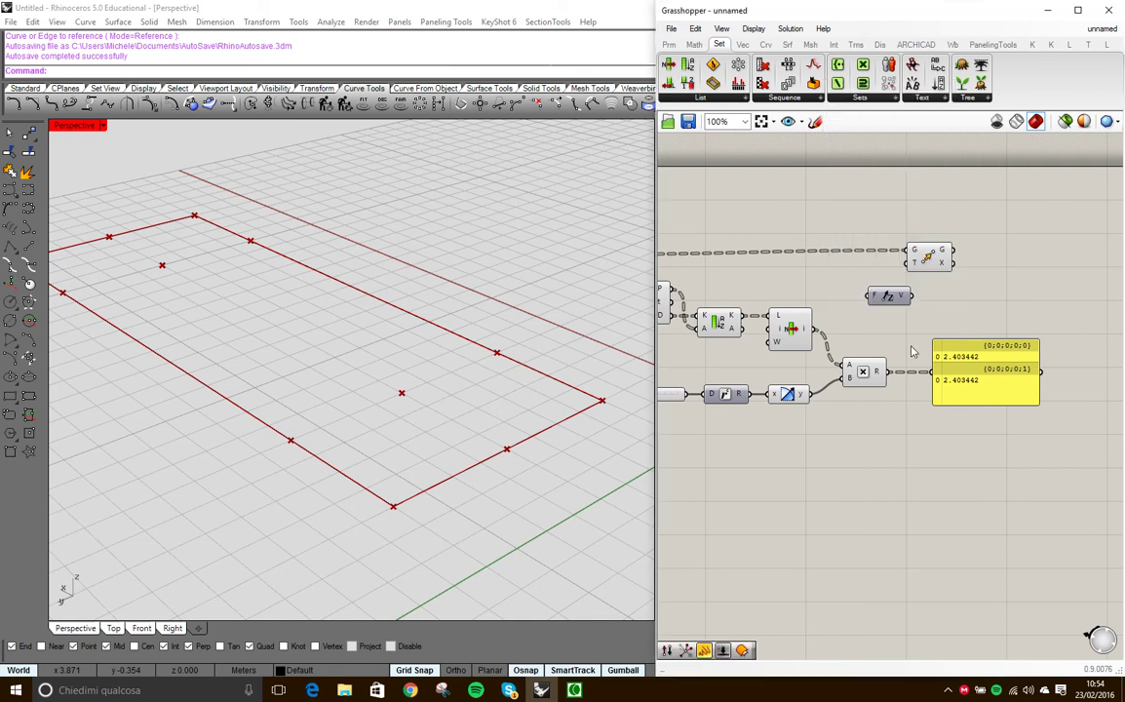
{"action": "left_click_drag", "start_coordinate": [894, 303], "coordinate": [968, 257]}
{"action": "left_click", "coordinate": [866, 285]}
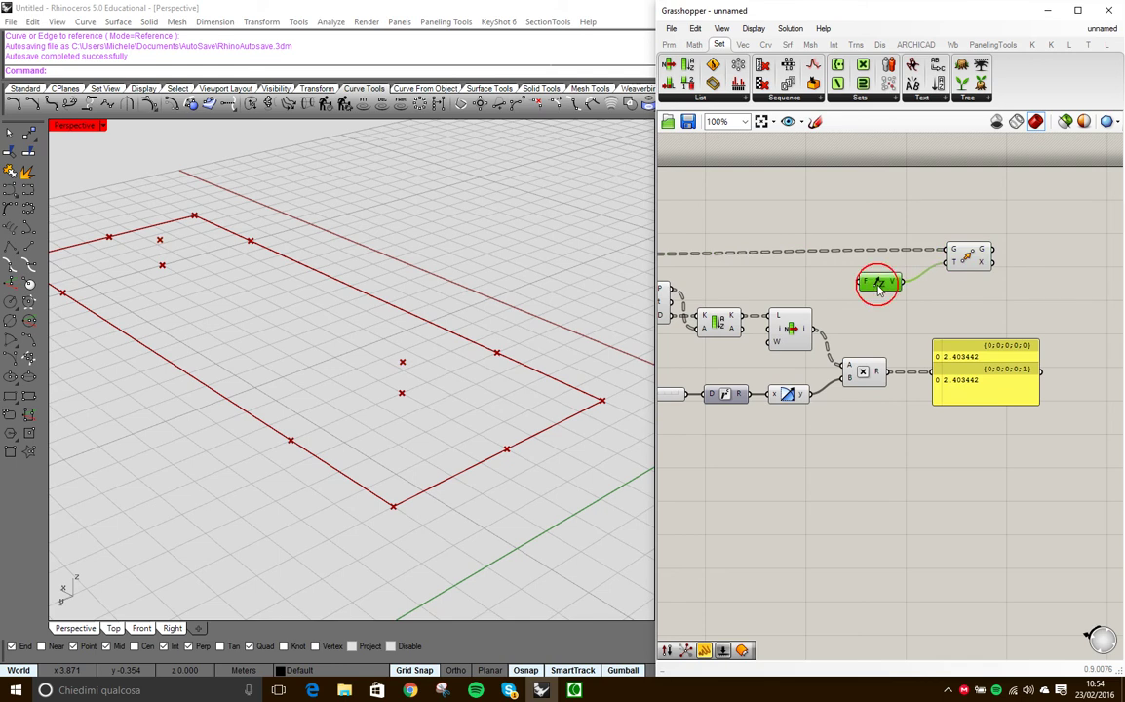
{"action": "right_click_drag", "start_coordinate": [352, 361], "coordinate": [339, 322]}
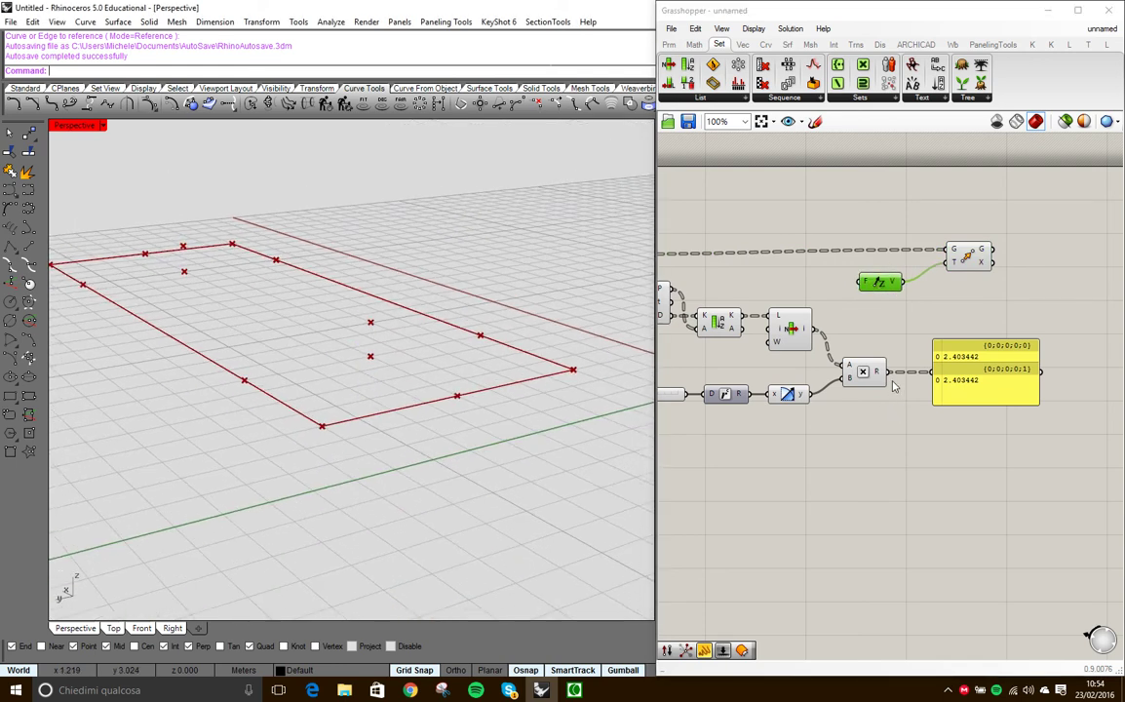
- Connect the Multiplication's R output to the Unit Z component's F input
{"action": "mouse_move", "coordinate": [963, 256]}
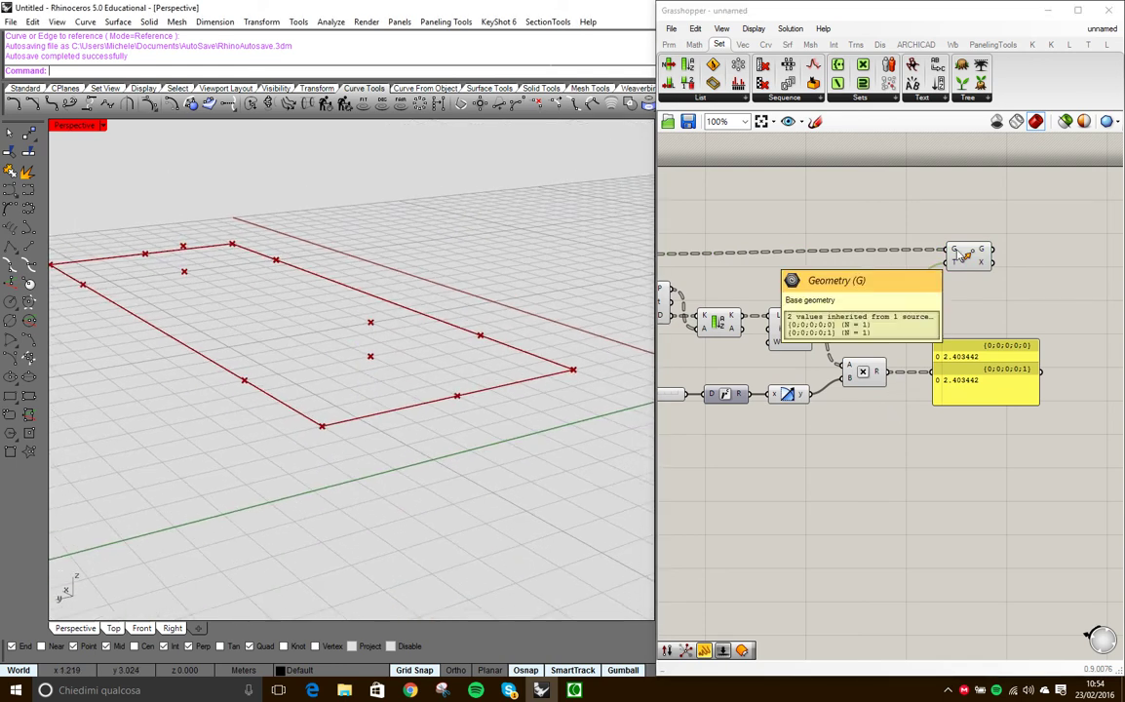
{"action": "left_click_drag", "start_coordinate": [883, 372], "coordinate": [858, 284]}
{"action": "mouse_move", "coordinate": [472, 378]}
{"action": "right_mouse_down"}
{"action": "mouse_move", "coordinate": [383, 377]}
{"action": "mouse_move", "coordinate": [389, 365]}
{"action": "mouse_move", "coordinate": [353, 376]}
{"action": "mouse_move", "coordinate": [380, 382]}
{"action": "right_mouse_up"}
{"action": "scroll", "coordinate": [389, 353], "scroll_direction": "down", "scroll_amount": 3}
{"action": "scroll", "coordinate": [836, 241], "scroll_direction": "down", "scroll_amount": 2}
- Turn off the preview of all components from the interior points' List Item through Unit Z, leaving out the Move component
{"action": "left_click_drag", "start_coordinate": [697, 202], "coordinate": [1017, 446]}
{"action": "right_click", "coordinate": [909, 284]}
{"action": "left_click", "coordinate": [956, 304]}
{"action": "right_click_drag", "start_coordinate": [346, 372], "coordinate": [359, 228]}
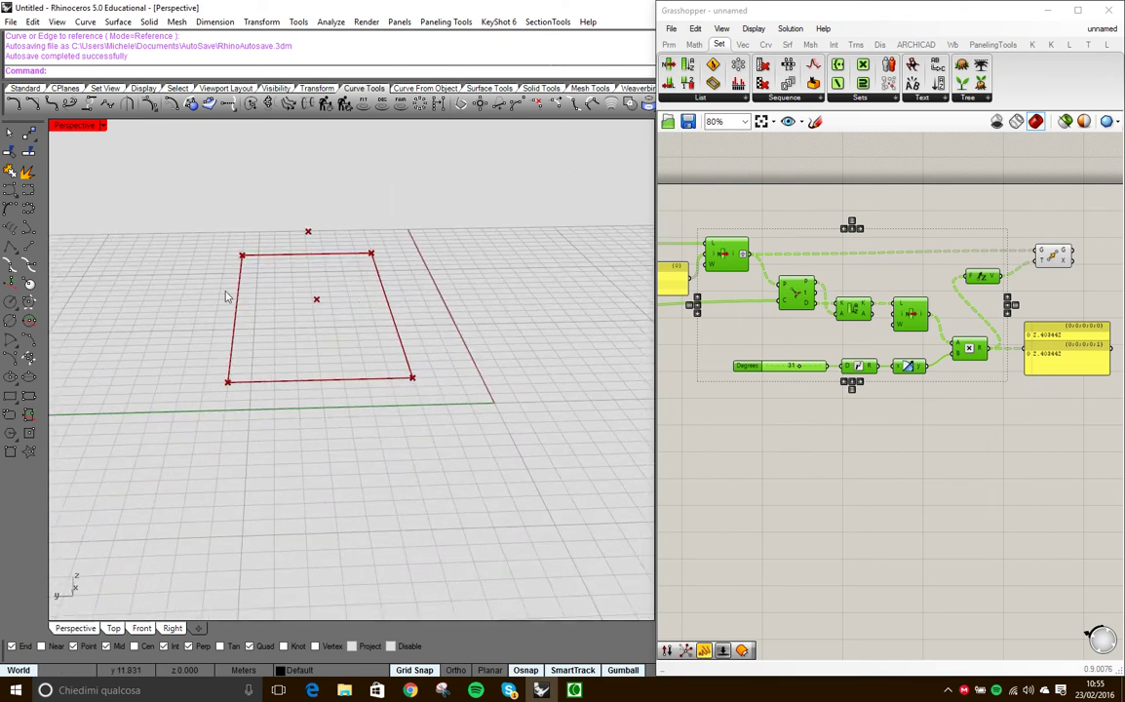
{"action": "right_click_drag", "start_coordinate": [317, 380], "coordinate": [400, 414]}
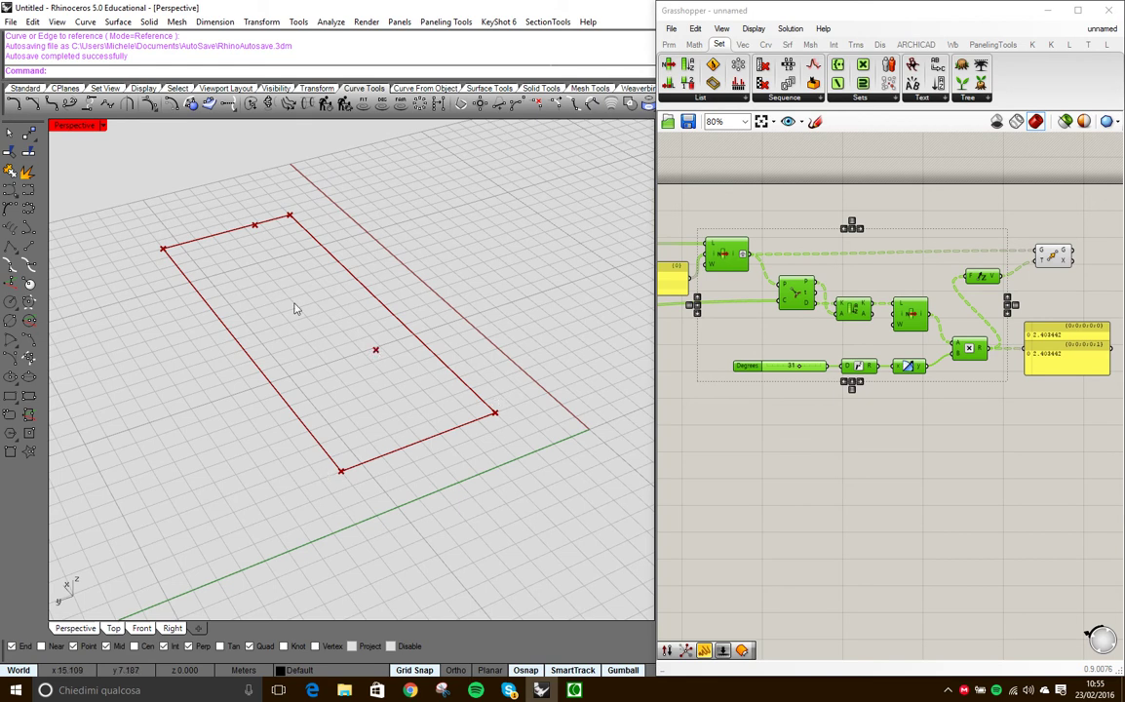
{"action": "right_click_drag", "start_coordinate": [209, 280], "coordinate": [450, 316]}
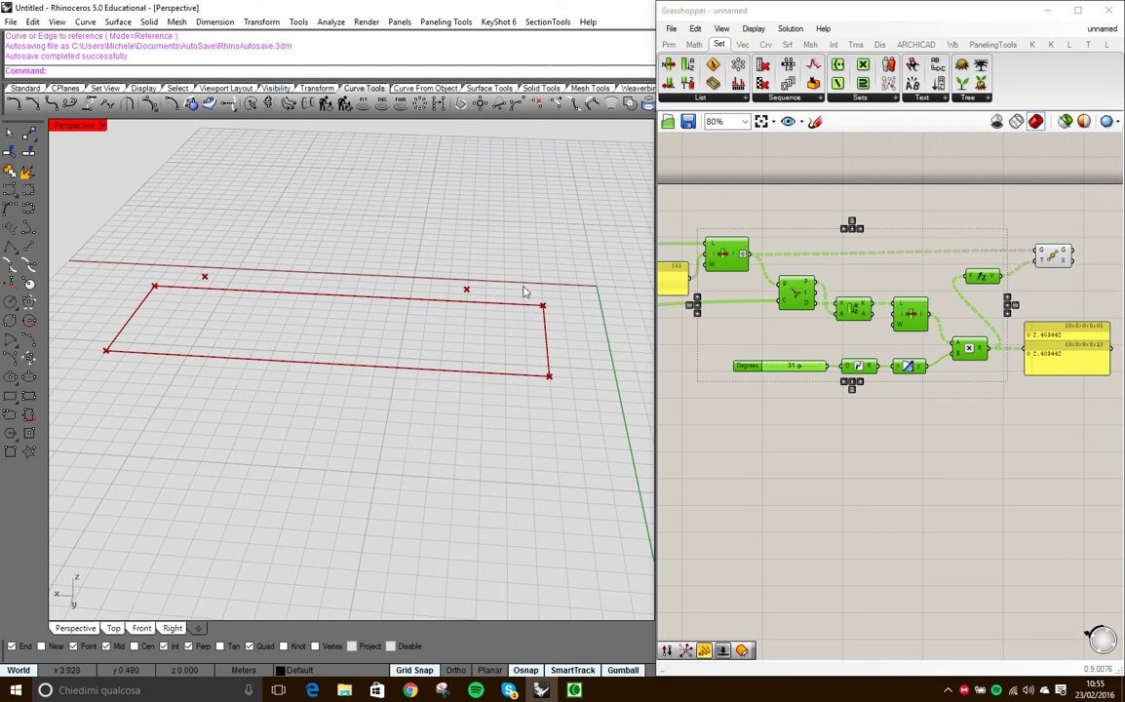
- Inspect the Explode component's V output at the start of the definition and move the component lower on the canvas
{"action": "right_click_drag", "start_coordinate": [781, 453], "coordinate": [819, 443]}
{"action": "left_click", "coordinate": [818, 444]}
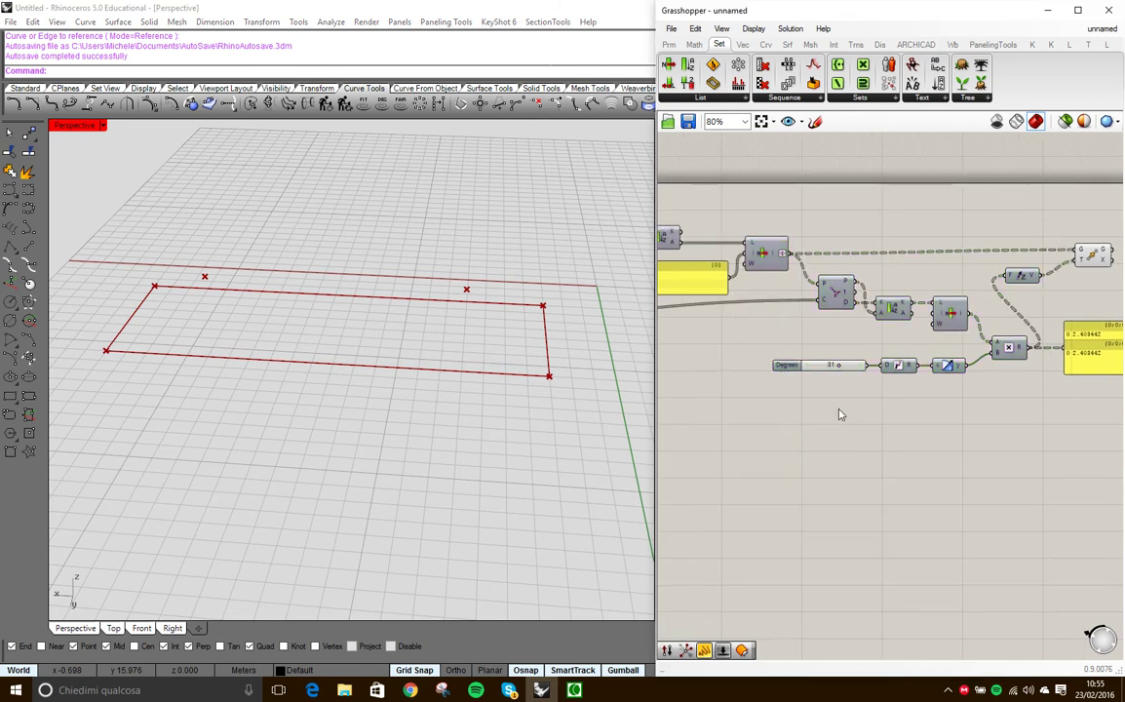
{"action": "scroll", "coordinate": [818, 444], "scroll_direction": "down", "scroll_amount": 3}
{"action": "right_click_drag", "start_coordinate": [801, 368], "coordinate": [841, 364]}
{"action": "scroll", "coordinate": [798, 375], "scroll_direction": "up", "scroll_amount": 2}
{"action": "scroll", "coordinate": [798, 375], "scroll_direction": "up", "scroll_amount": 2}
{"action": "mouse_move", "coordinate": [796, 337]}
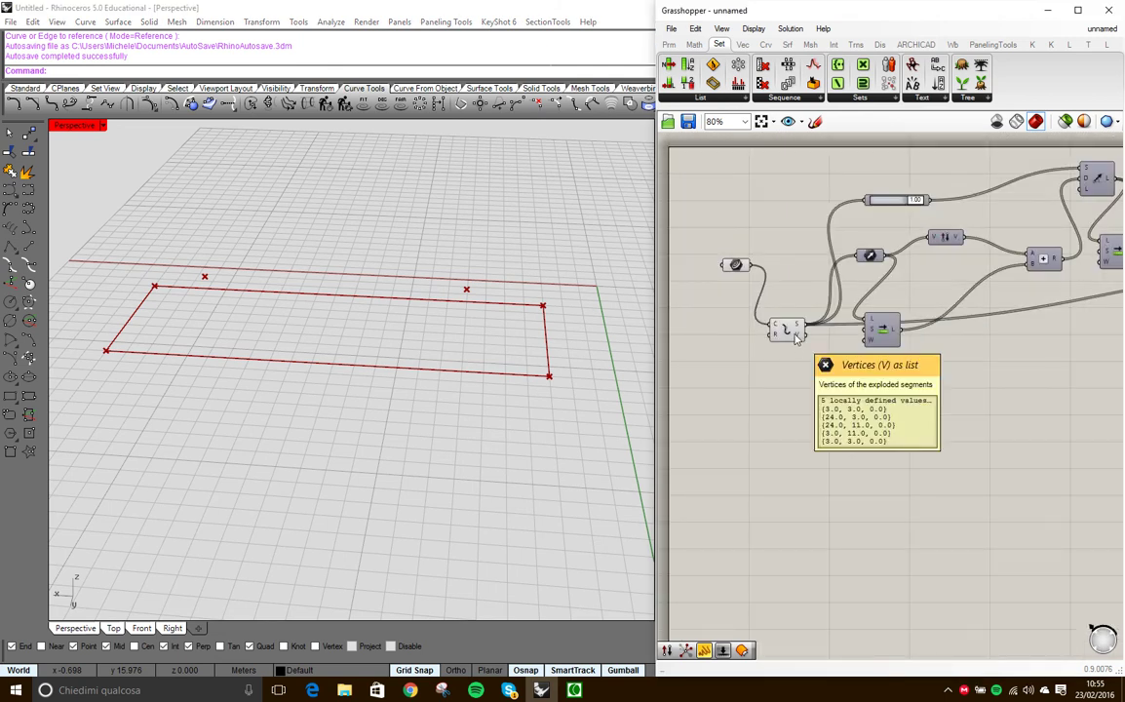
{"action": "left_click_drag", "start_coordinate": [795, 338], "coordinate": [795, 373]}
{"action": "mouse_move", "coordinate": [798, 373]}
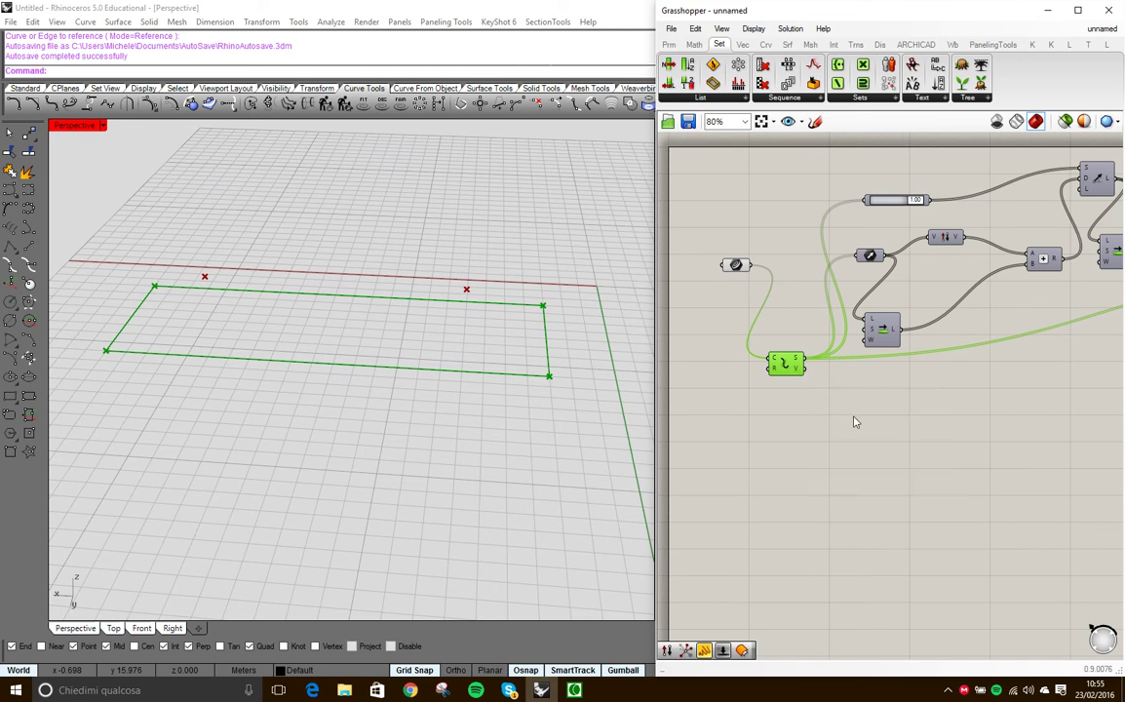
- Add a Cull Duplicates component below the Explode component and set it to Leave One
{"action": "double_click", "coordinate": [853, 421]}
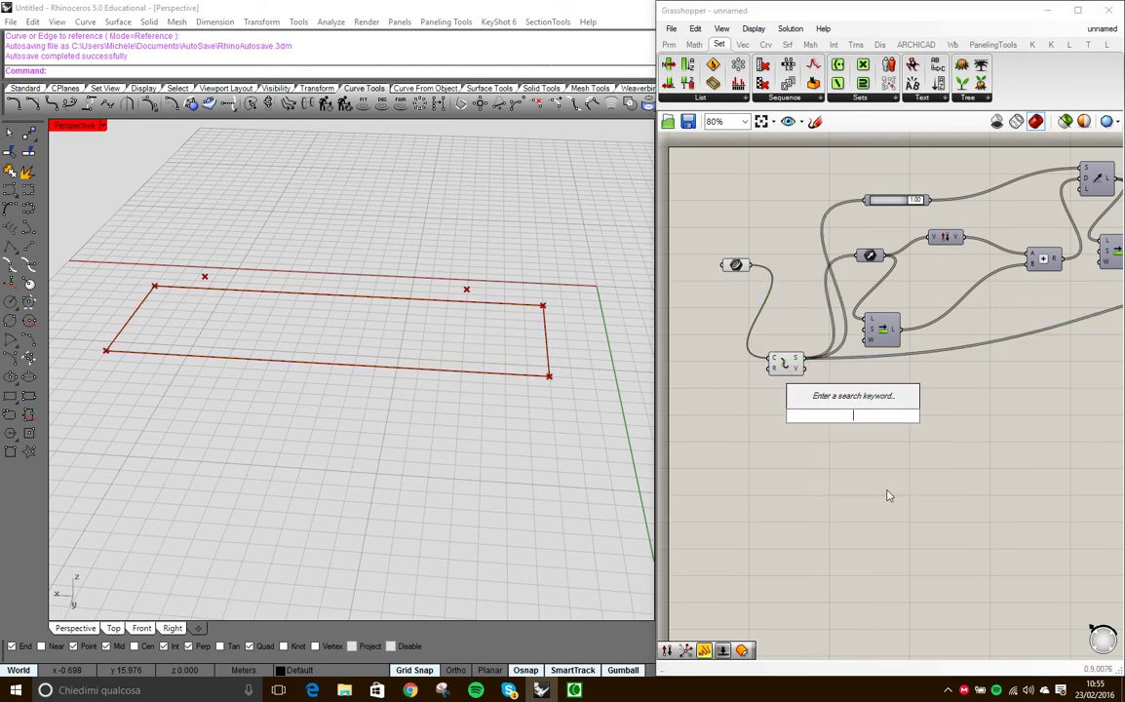
{"action": "type", "text": "cul"}
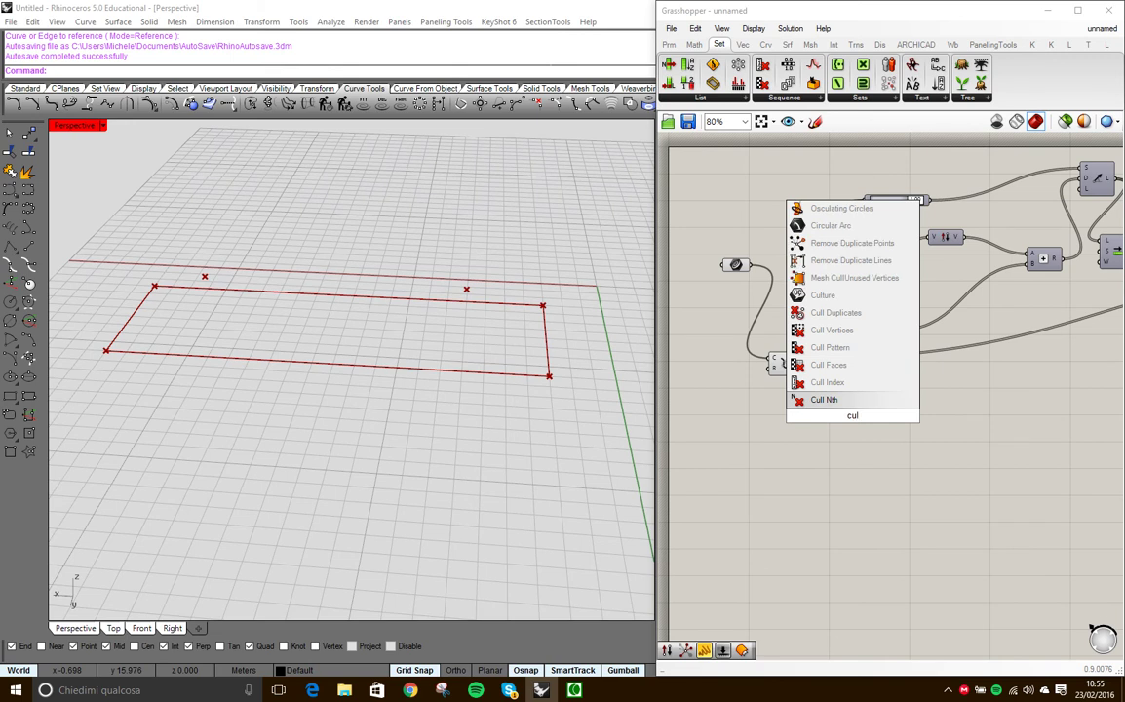
{"action": "left_click", "coordinate": [821, 317]}
{"action": "left_click_drag", "start_coordinate": [854, 415], "coordinate": [861, 398]}
{"action": "right_click", "coordinate": [862, 398]}
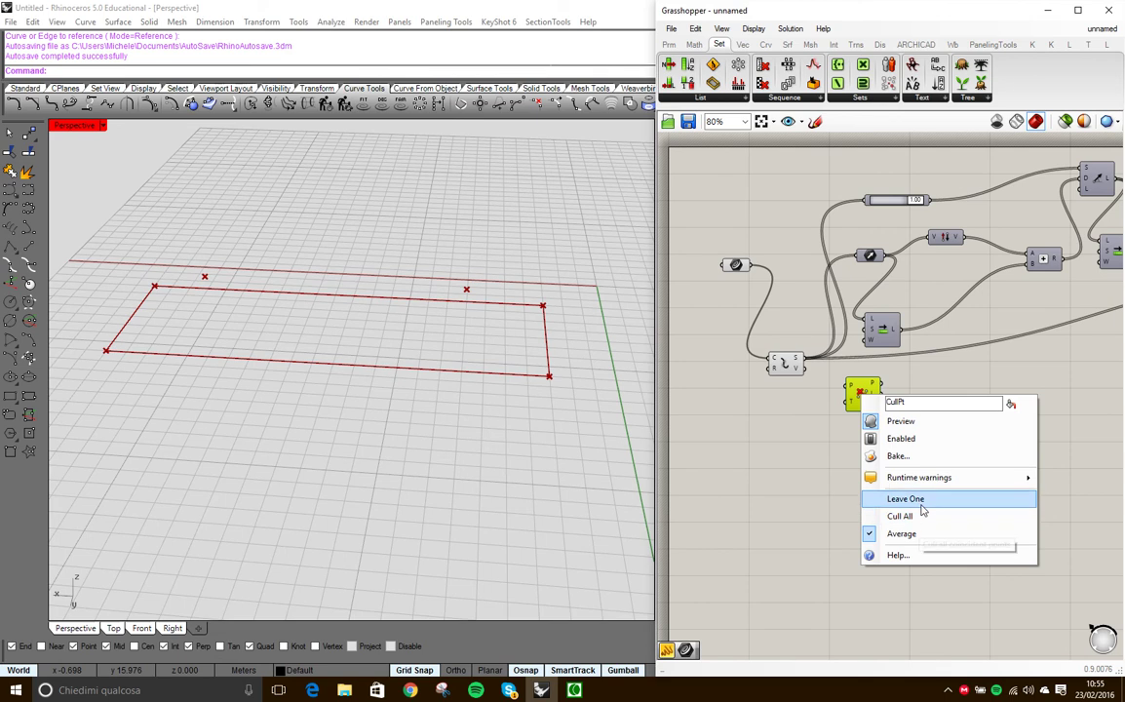
{"action": "left_click", "coordinate": [887, 502]}
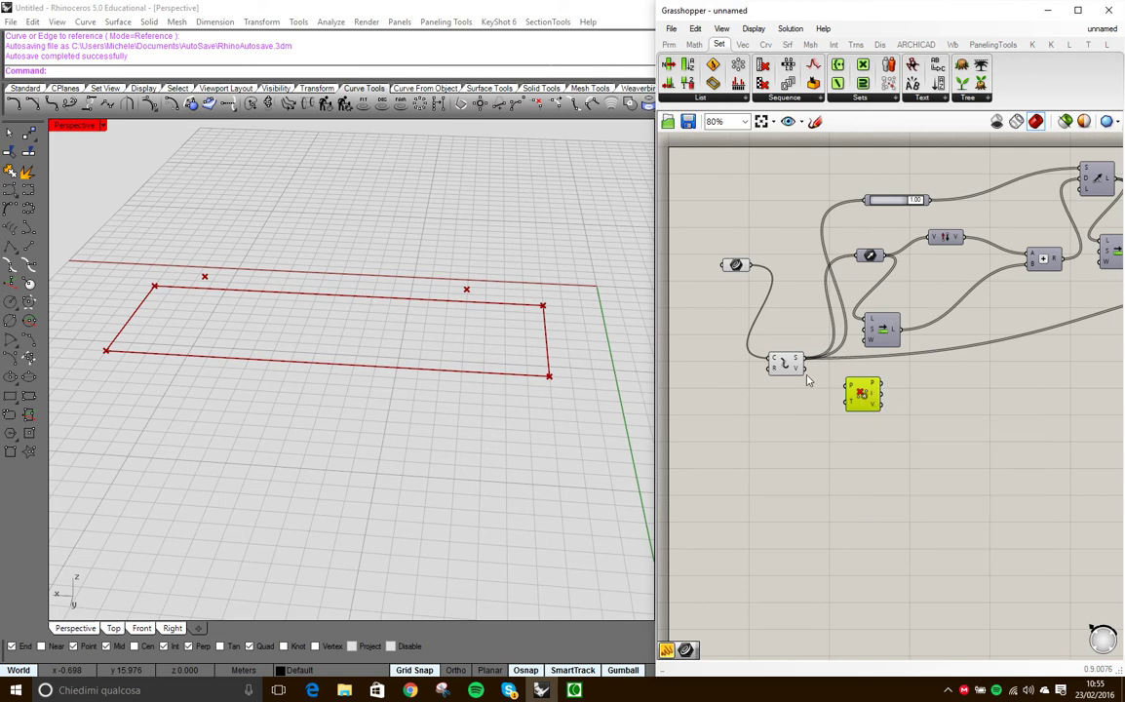
- Connect the Explode component's V output to the Cull Duplicates P input and inspect the culled points
{"action": "left_click_drag", "start_coordinate": [808, 379], "coordinate": [847, 387]}
{"action": "right_click_drag", "start_coordinate": [872, 469], "coordinate": [759, 386]}
{"action": "mouse_move", "coordinate": [759, 382]}
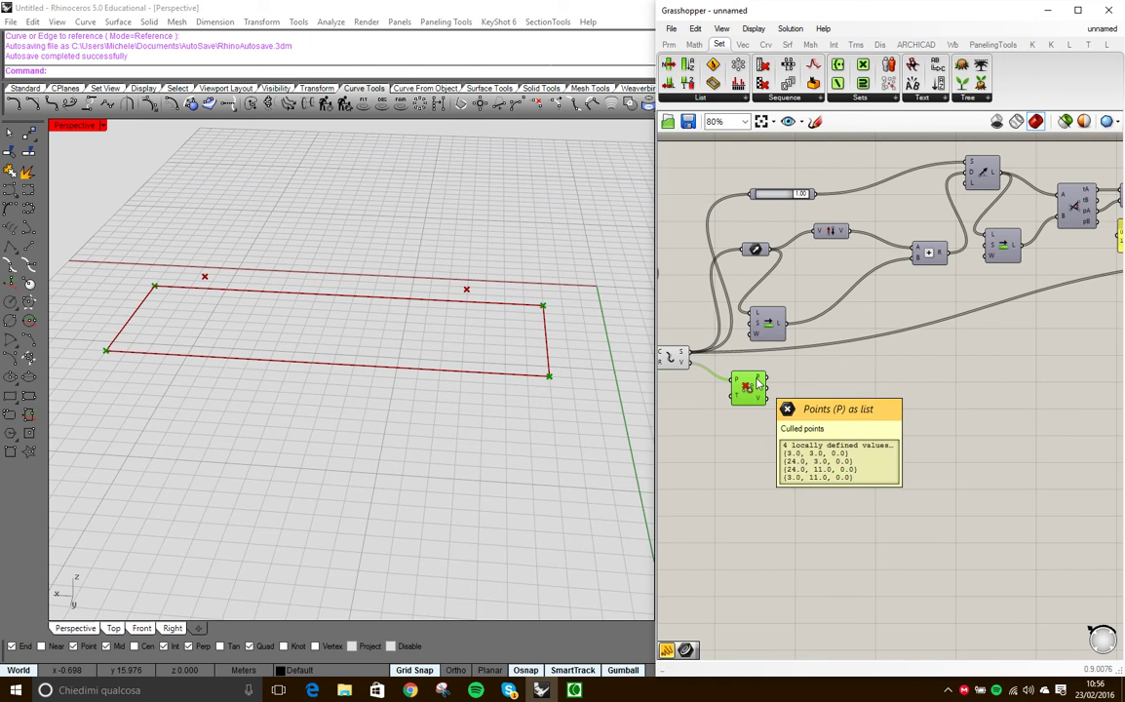
- Relocate the Cull Duplicates component to the end of the definition, below the Move component
{"action": "scroll", "coordinate": [756, 395], "scroll_direction": "down", "scroll_amount": 3}
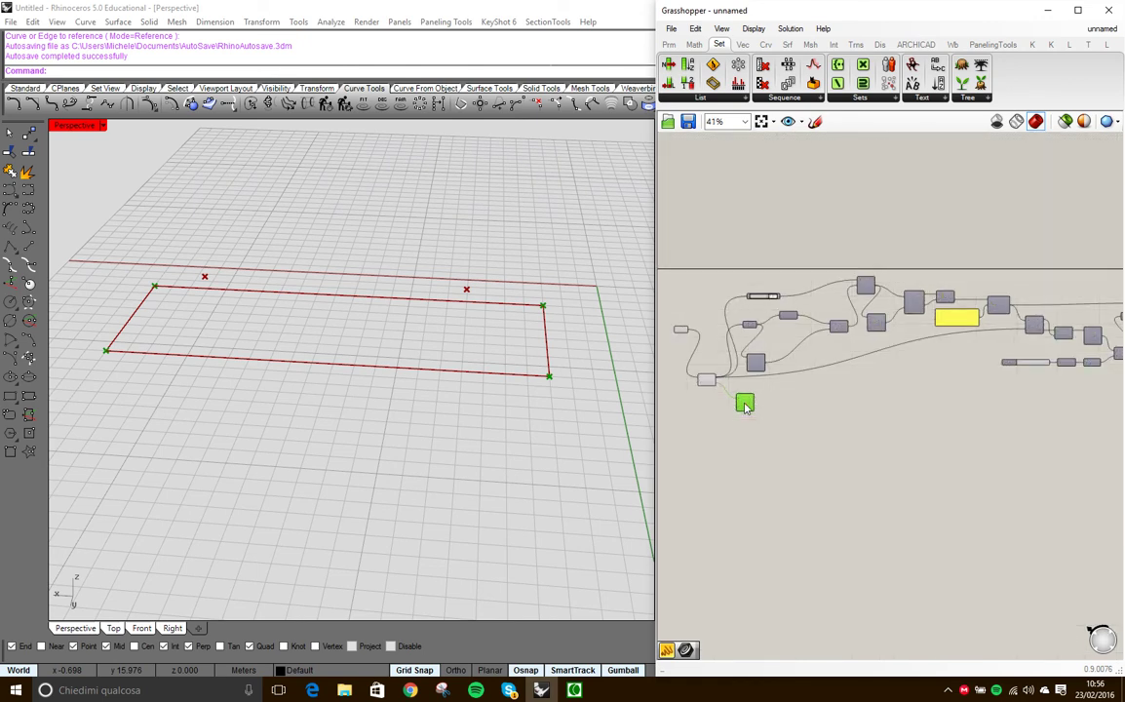
{"action": "scroll", "coordinate": [758, 406], "scroll_direction": "down", "scroll_amount": 3}
{"action": "left_click_drag", "start_coordinate": [757, 406], "coordinate": [892, 376]}
{"action": "scroll", "coordinate": [1046, 426], "scroll_direction": "up", "scroll_amount": 2}
{"action": "scroll", "coordinate": [946, 376], "scroll_direction": "up", "scroll_amount": 3}
{"action": "key", "text": "Delete"}
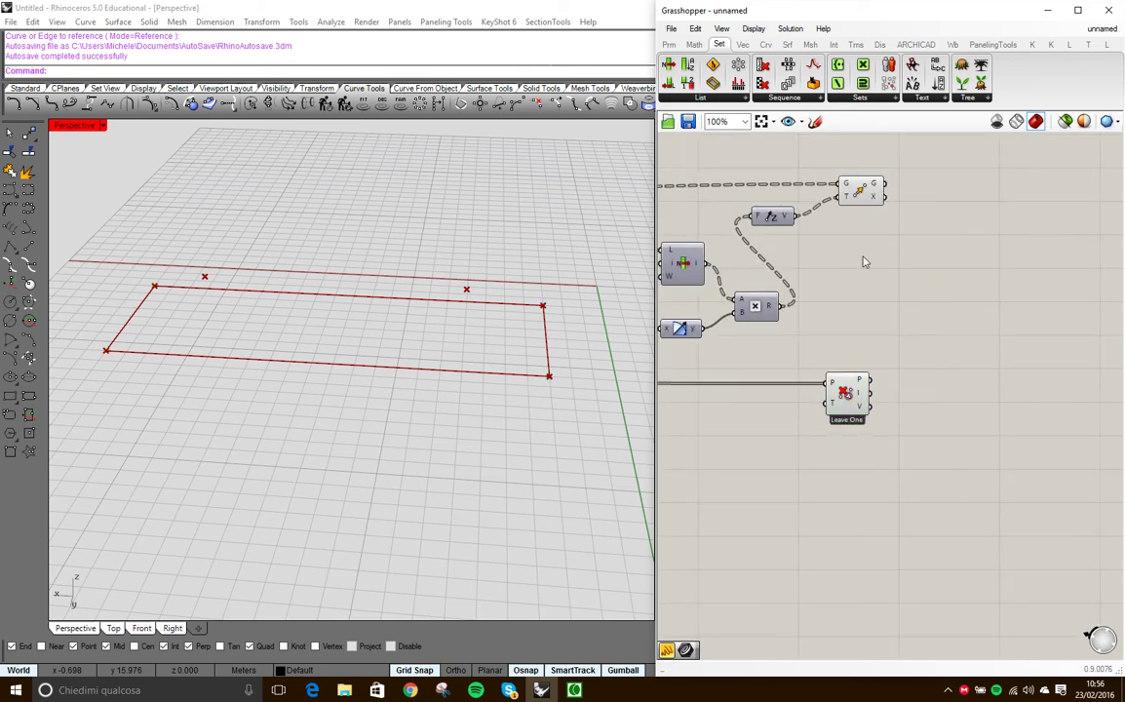
{"action": "left_click_drag", "start_coordinate": [844, 392], "coordinate": [856, 375]}
- Add a Closest Points component beside the Cull Duplicates component and check its Cloud input
{"action": "left_click", "coordinate": [917, 274]}
{"action": "double_click", "coordinate": [937, 312]}
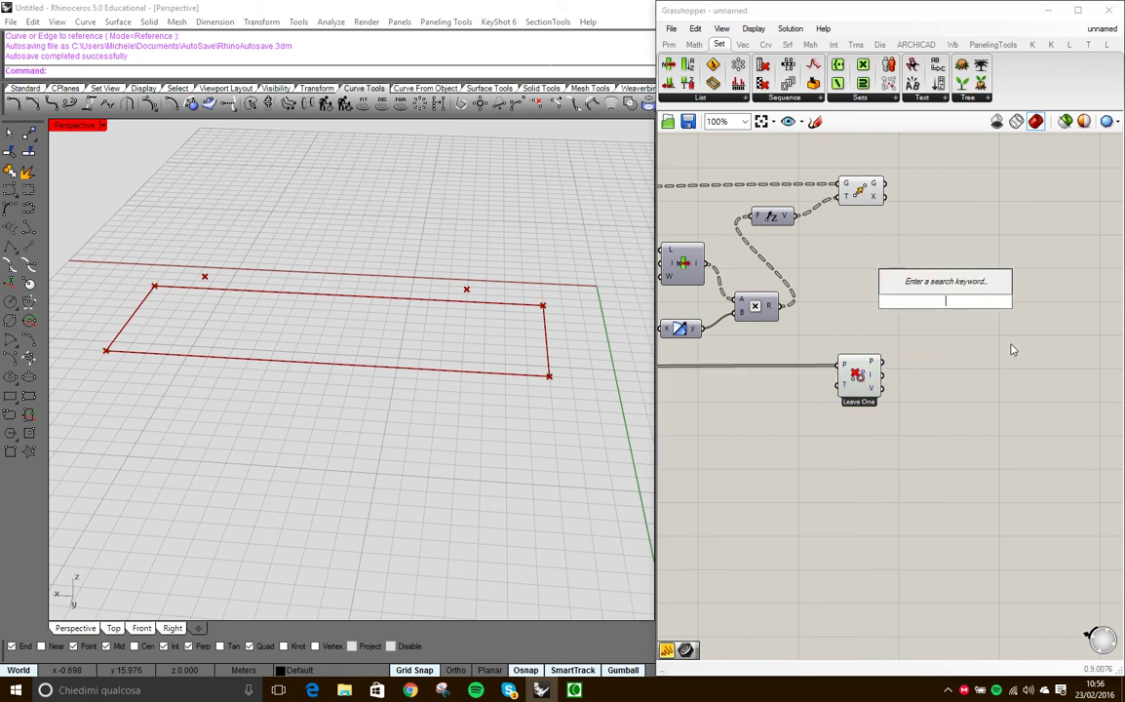
{"action": "type", "text": "close"}
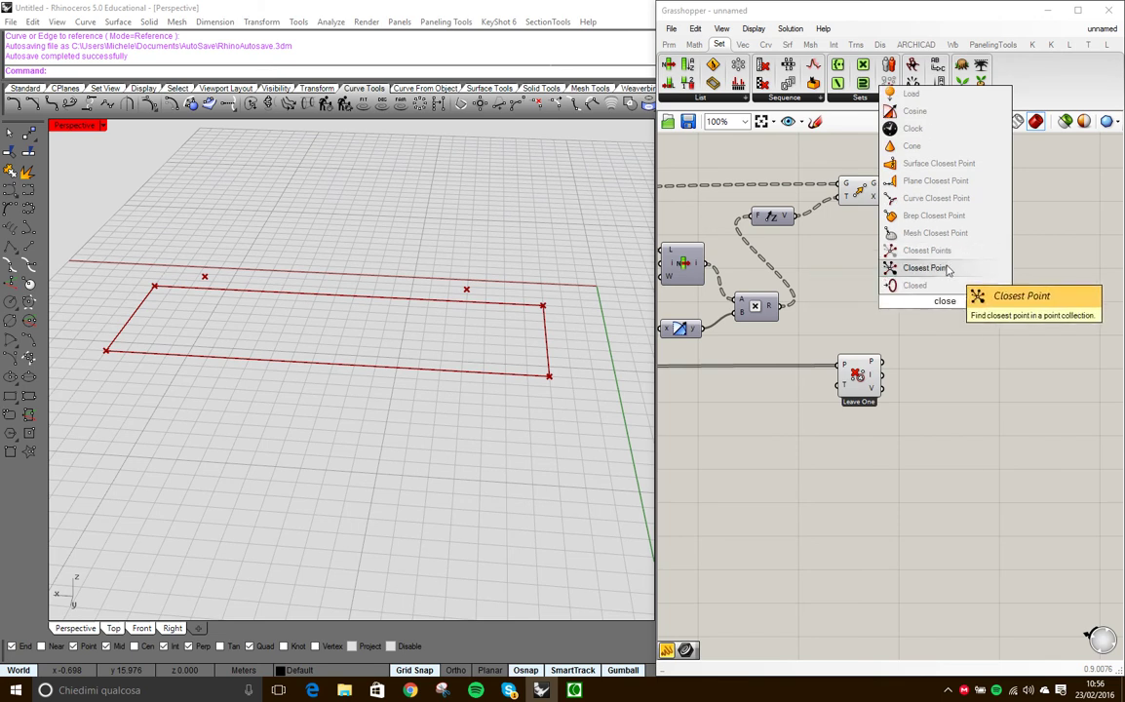
{"action": "left_click", "coordinate": [926, 268]}
{"action": "scroll", "coordinate": [953, 356], "scroll_direction": "up", "scroll_amount": 2}
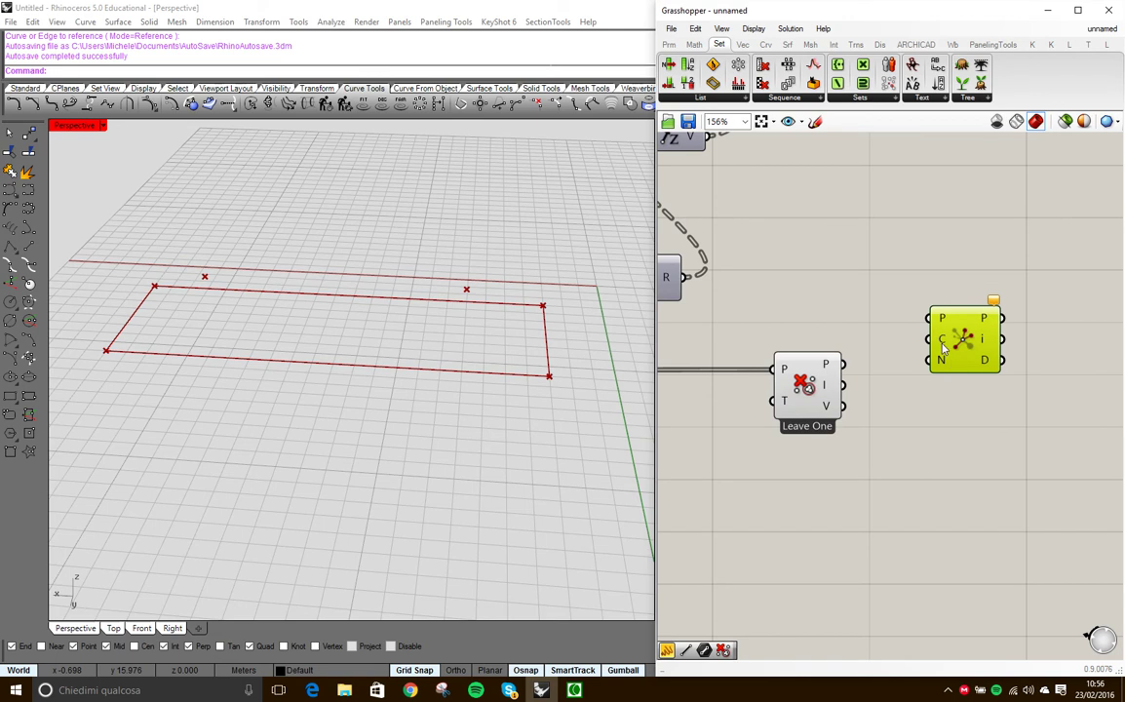
{"action": "mouse_move", "coordinate": [943, 346]}
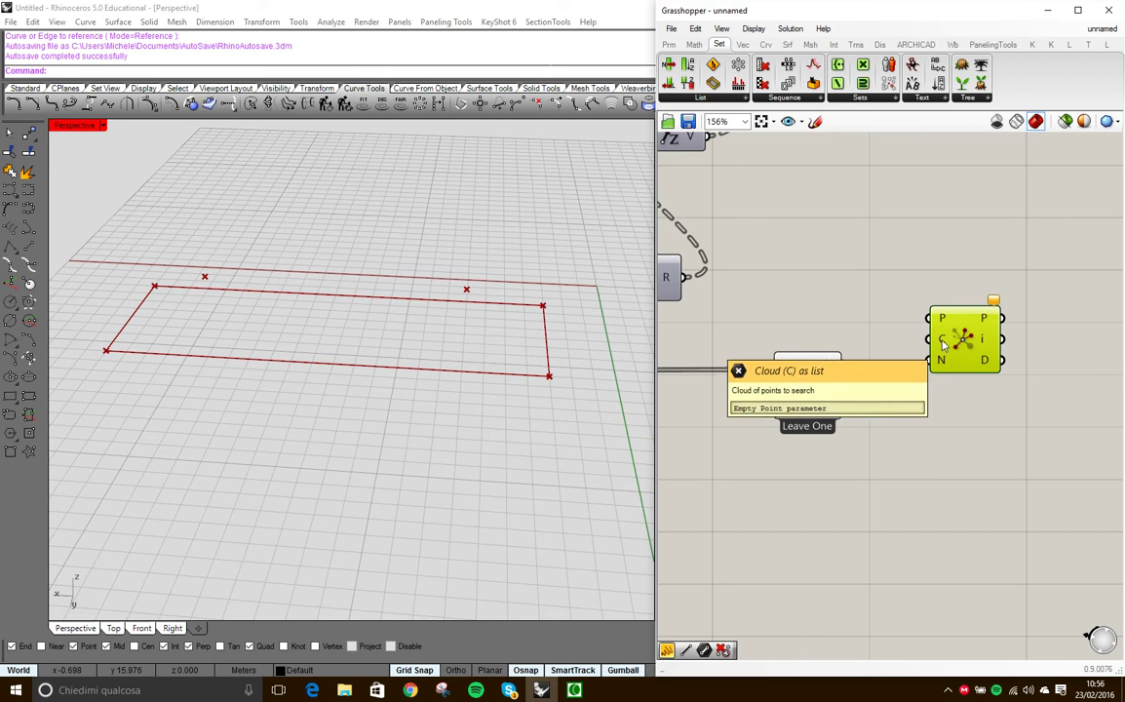
- Set the integer on the Closest Points N input so that two closest points are found per point
{"action": "right_click", "coordinate": [941, 361]}
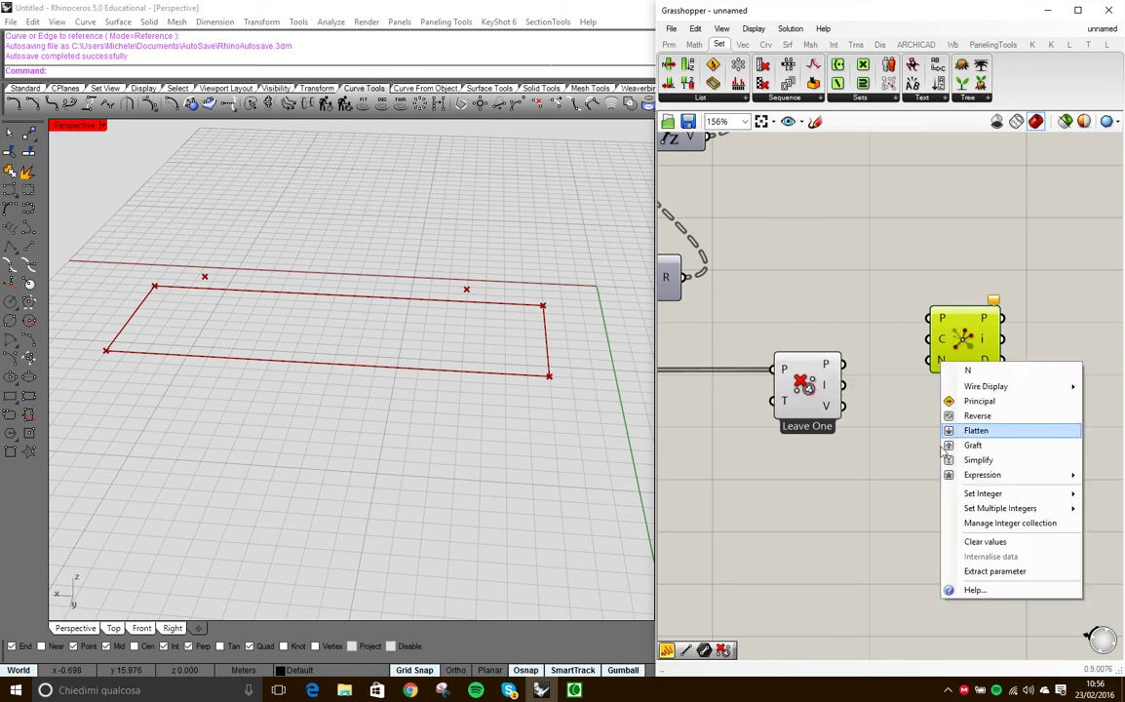
{"action": "mouse_move", "coordinate": [989, 494]}
{"action": "left_click", "coordinate": [817, 499]}
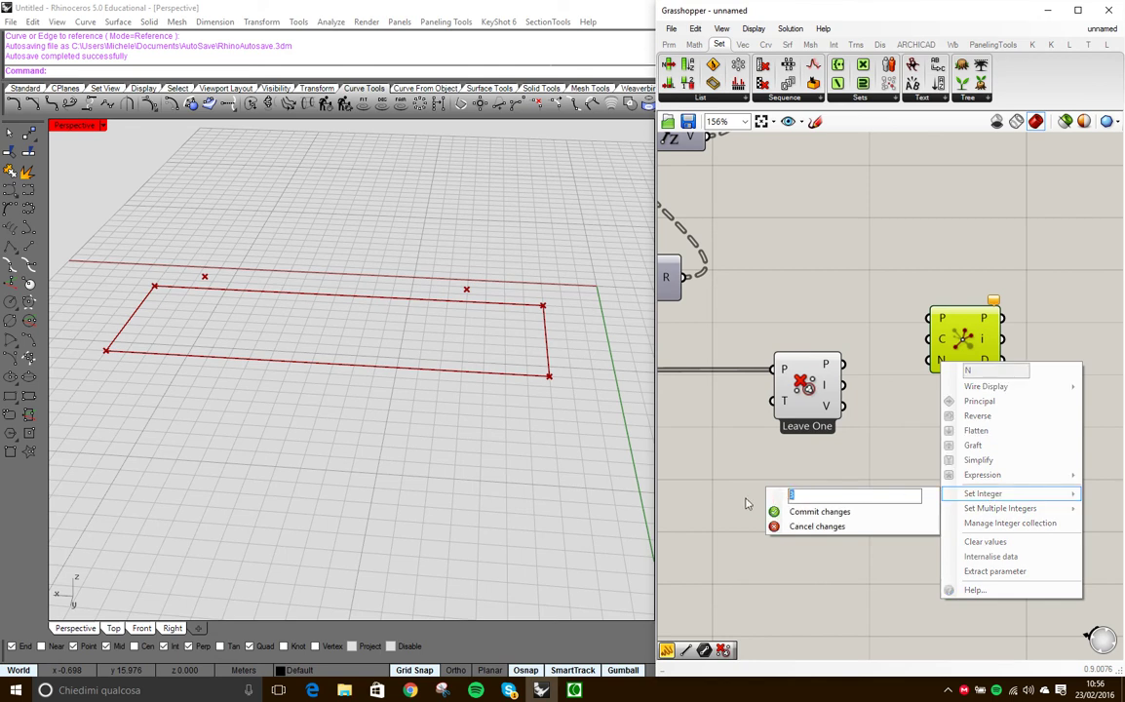
{"action": "left_click", "coordinate": [829, 510]}
- Connect the Move's G output to the Closest Points P input and the Cull Duplicates P output to its C input
{"action": "left_click_drag", "start_coordinate": [955, 354], "coordinate": [945, 387]}
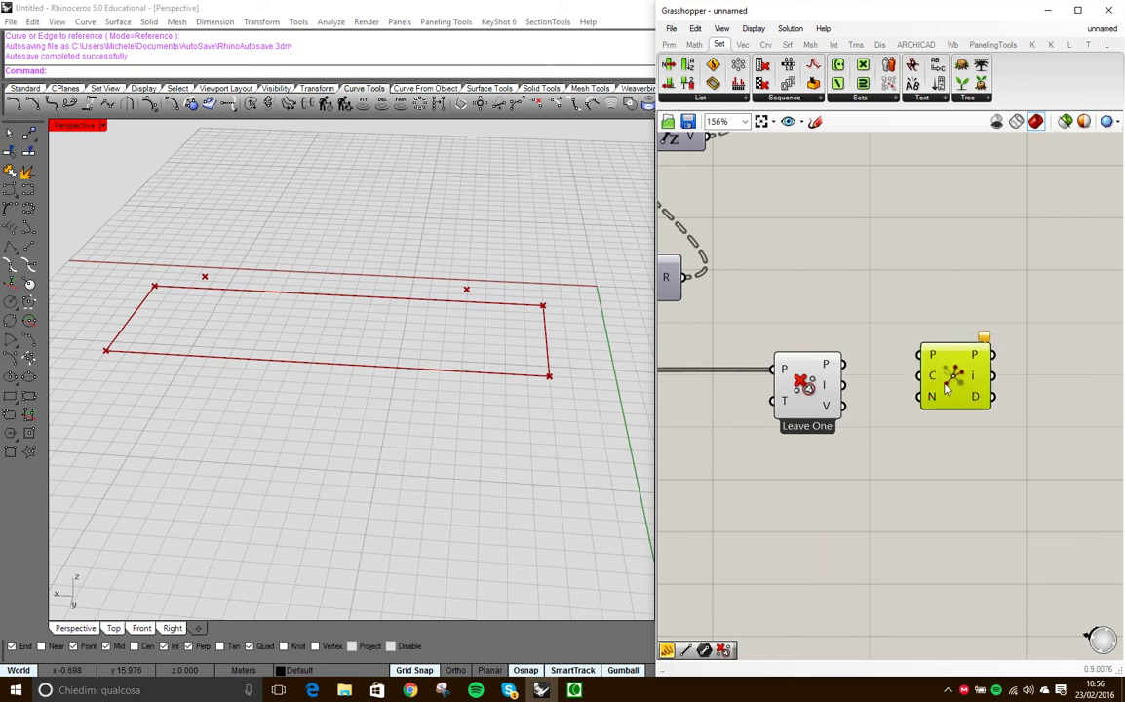
{"action": "scroll", "coordinate": [891, 298], "scroll_direction": "down", "scroll_amount": 2}
{"action": "scroll", "coordinate": [863, 235], "scroll_direction": "up", "scroll_amount": 2}
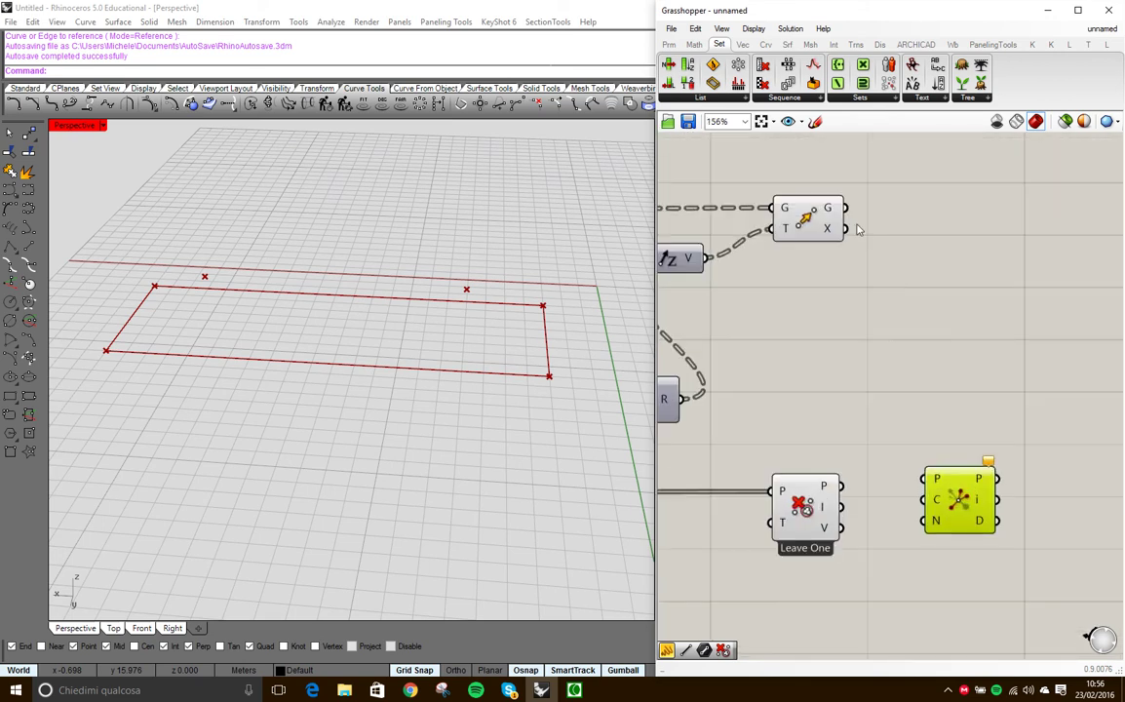
{"action": "left_click_drag", "start_coordinate": [845, 207], "coordinate": [932, 475]}
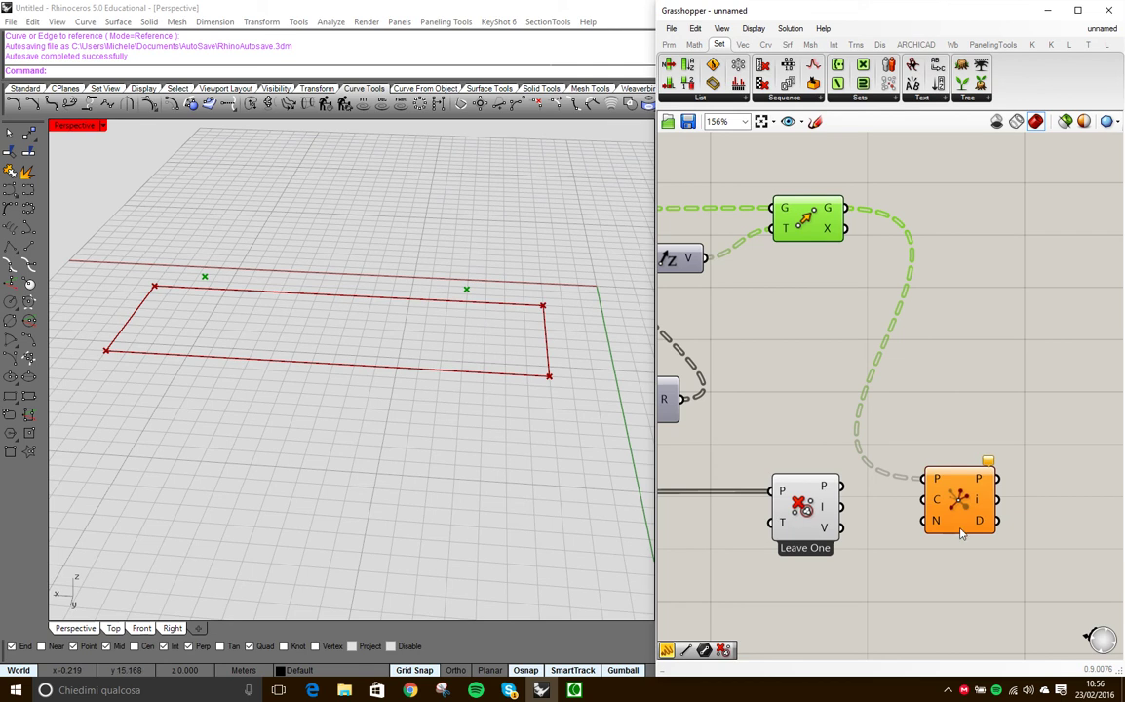
{"action": "left_click_drag", "start_coordinate": [953, 522], "coordinate": [958, 489]}
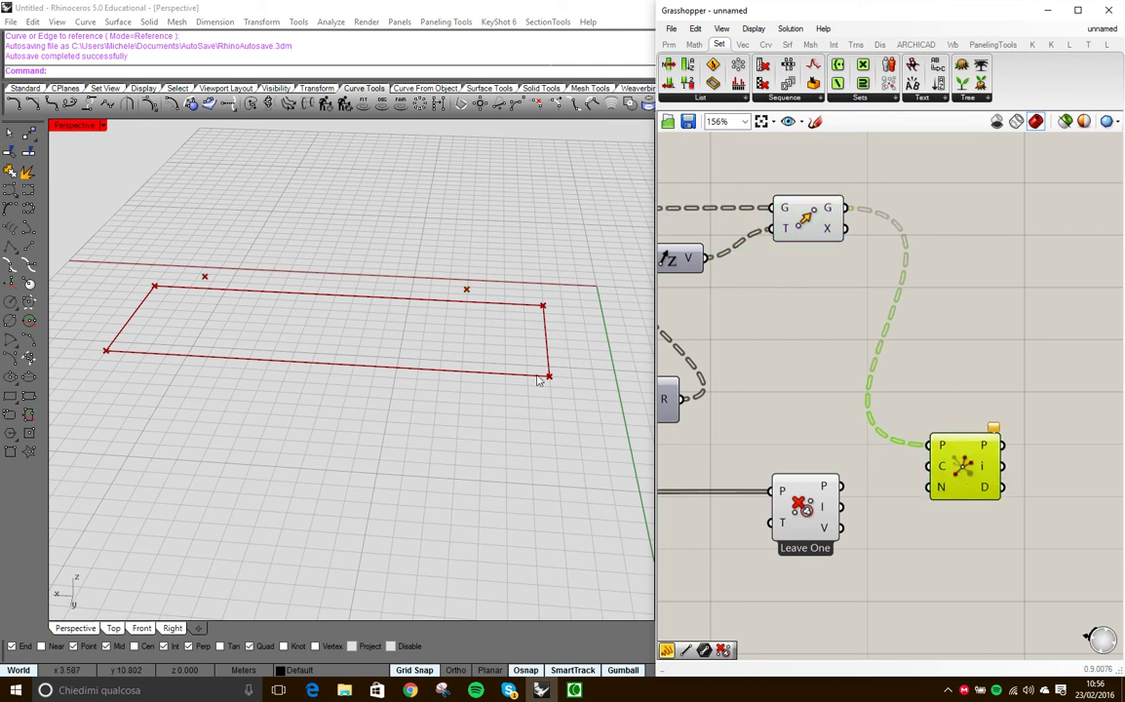
{"action": "right_click_drag", "start_coordinate": [563, 394], "coordinate": [524, 370]}
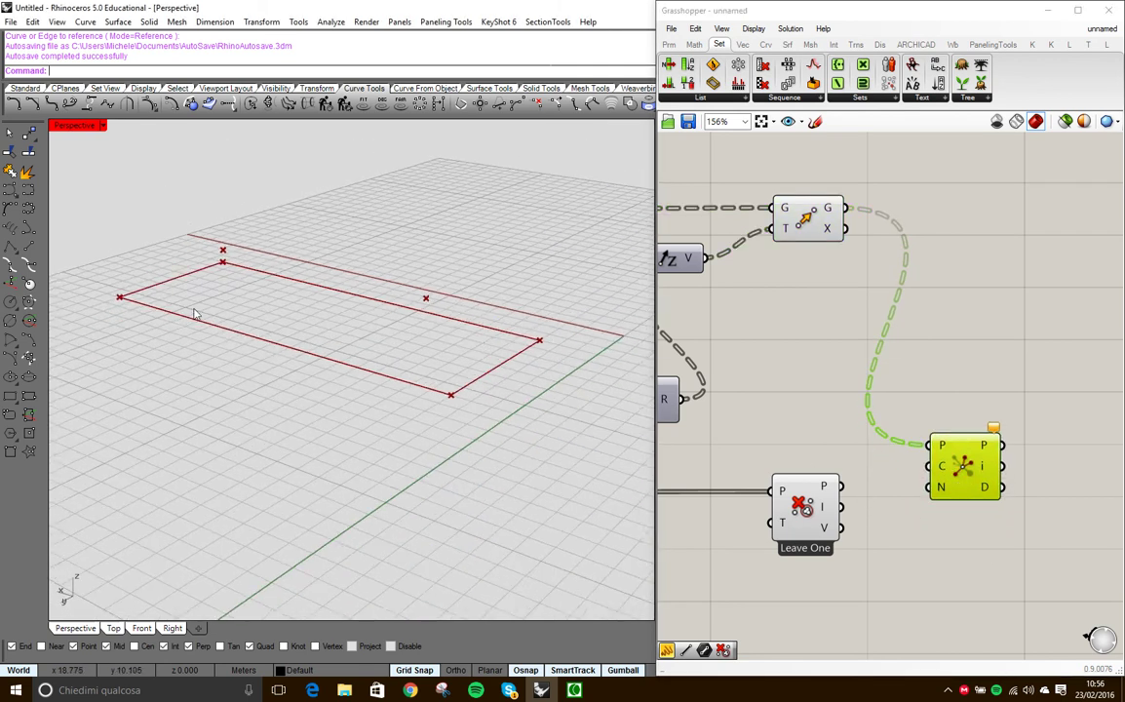
{"action": "left_click_drag", "start_coordinate": [840, 485], "coordinate": [915, 417]}
{"action": "left_click", "coordinate": [1017, 282]}
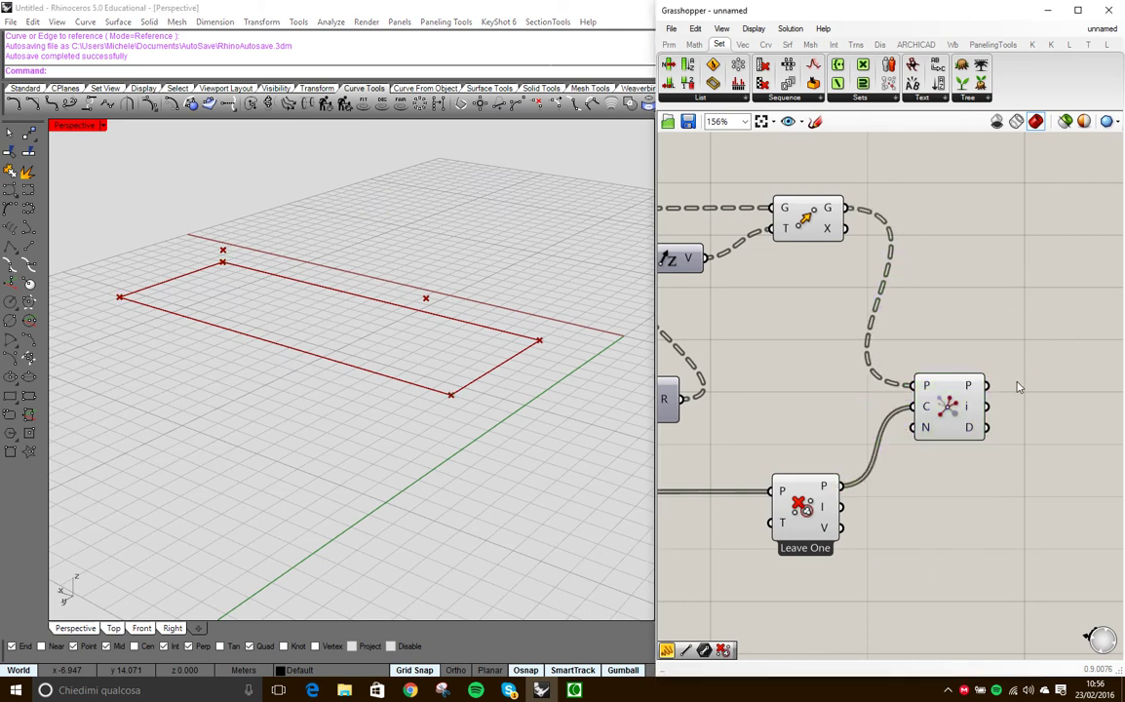
- Add a two-point Line component beyond the Closest Points component
{"action": "right_click_drag", "start_coordinate": [1012, 392], "coordinate": [946, 397]}
{"action": "double_click", "coordinate": [1004, 328]}
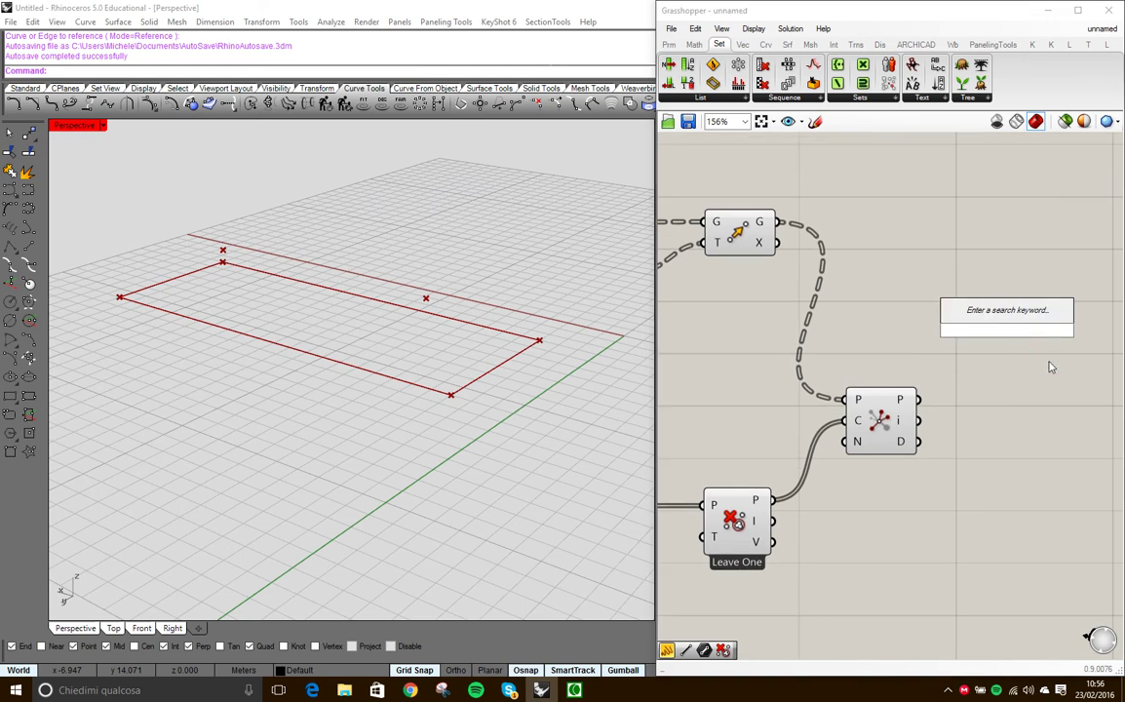
{"action": "type", "text": "li"}
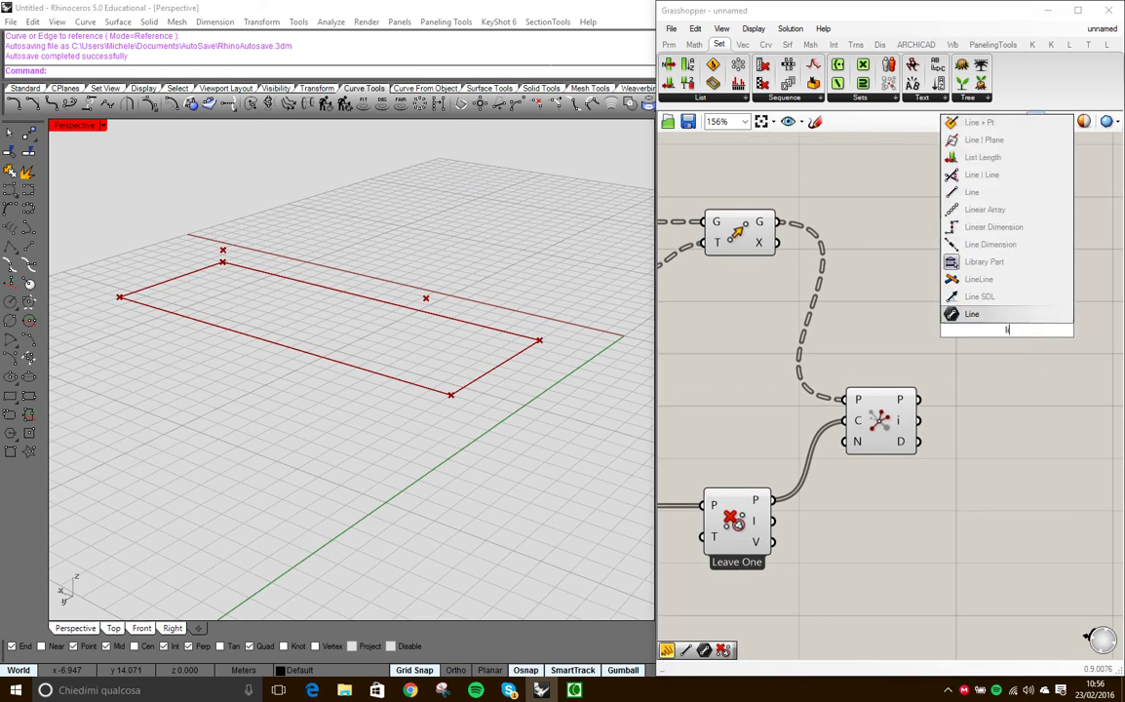
{"action": "left_click", "coordinate": [986, 198]}
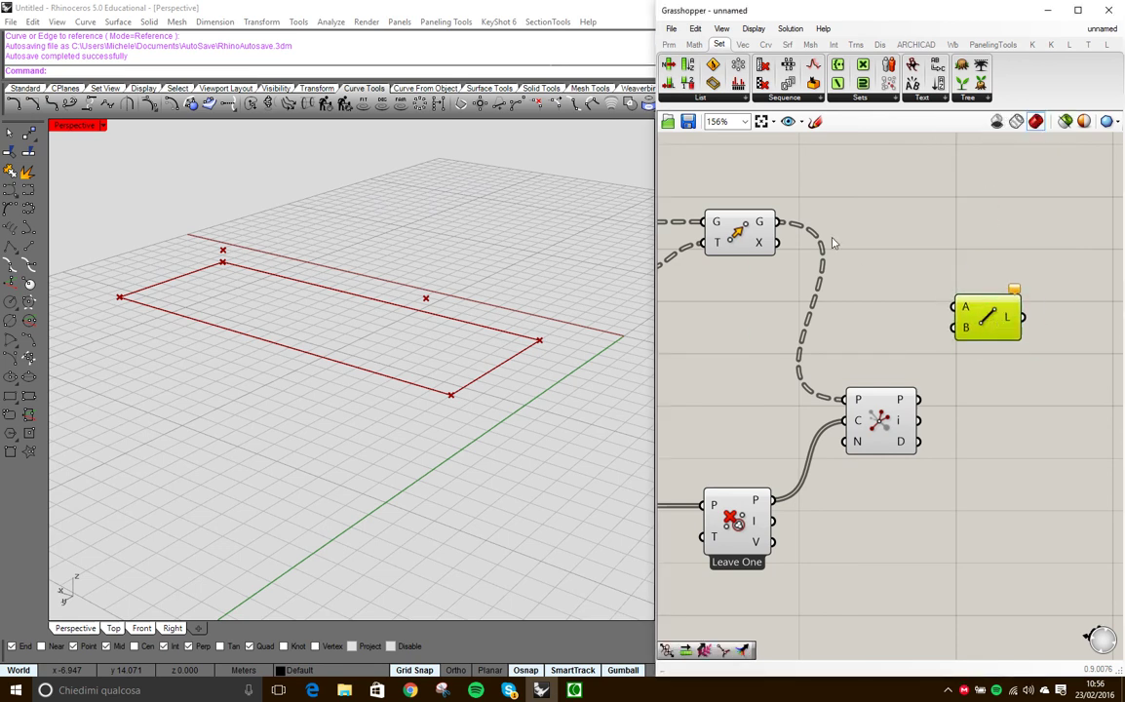
- Connect the Move's G output to the Line's A input and the Closest Points P output to its B input
{"action": "left_click_drag", "start_coordinate": [778, 223], "coordinate": [999, 325]}
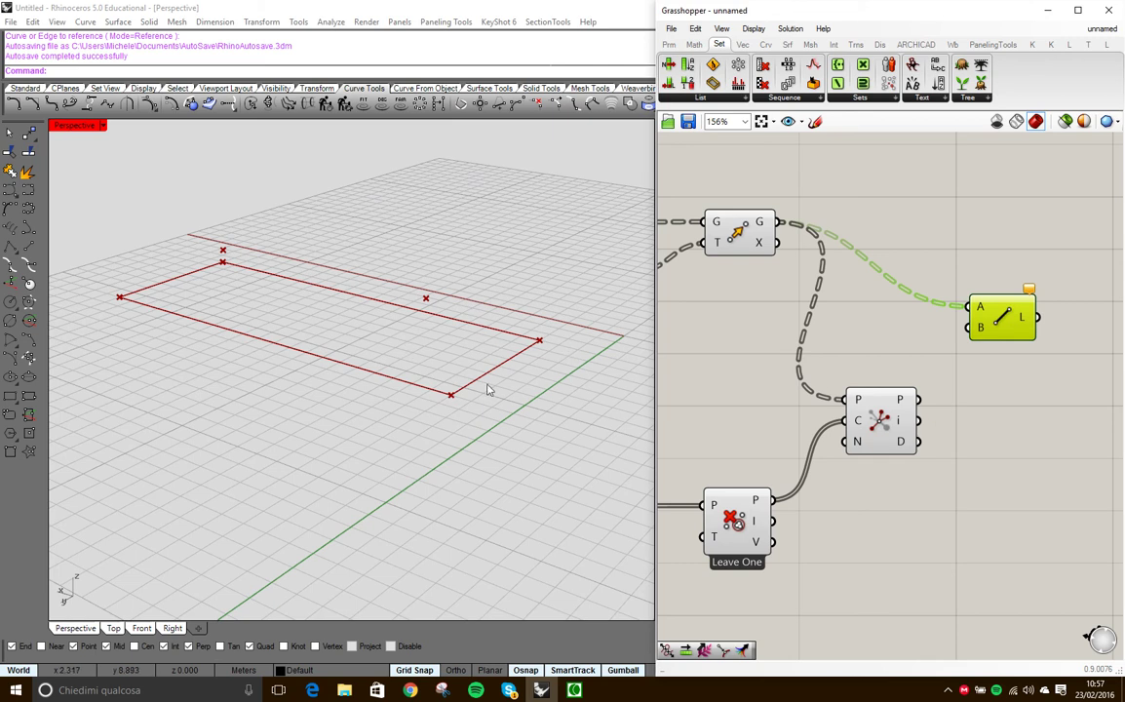
{"action": "left_click_drag", "start_coordinate": [919, 400], "coordinate": [980, 328]}
{"action": "right_click_drag", "start_coordinate": [311, 365], "coordinate": [546, 336]}
{"action": "left_click_drag", "start_coordinate": [999, 319], "coordinate": [992, 258]}
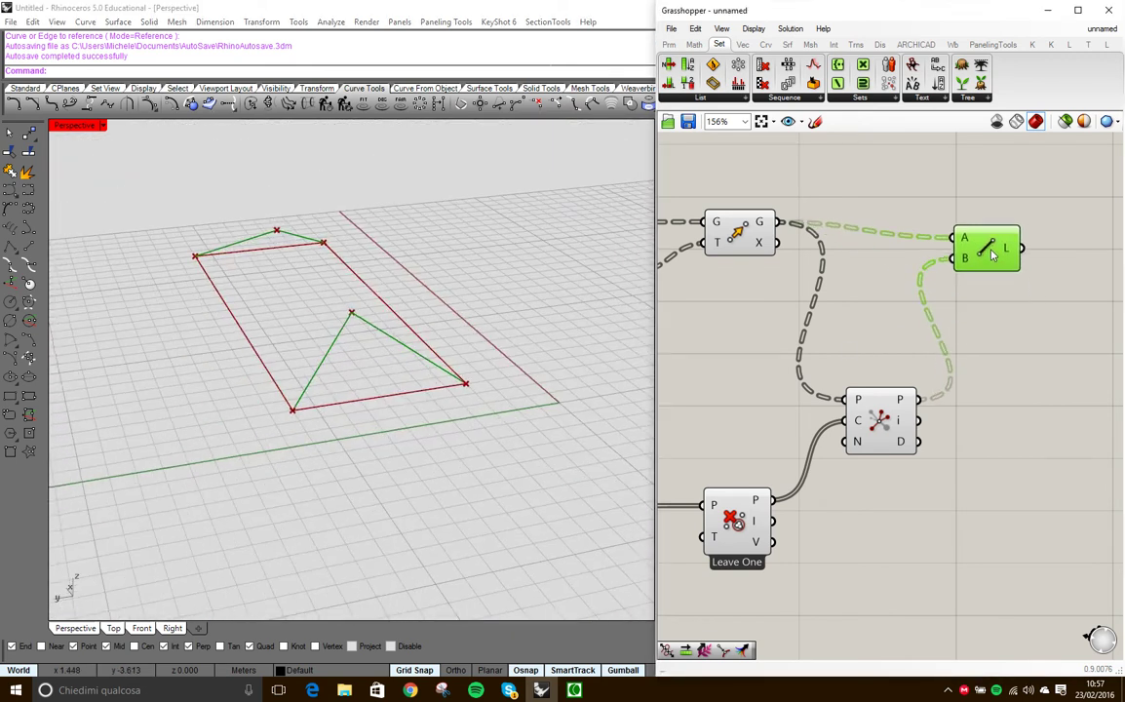
- Flatten the L output of the Line component
{"action": "scroll", "coordinate": [929, 346], "scroll_direction": "up", "scroll_amount": 3}
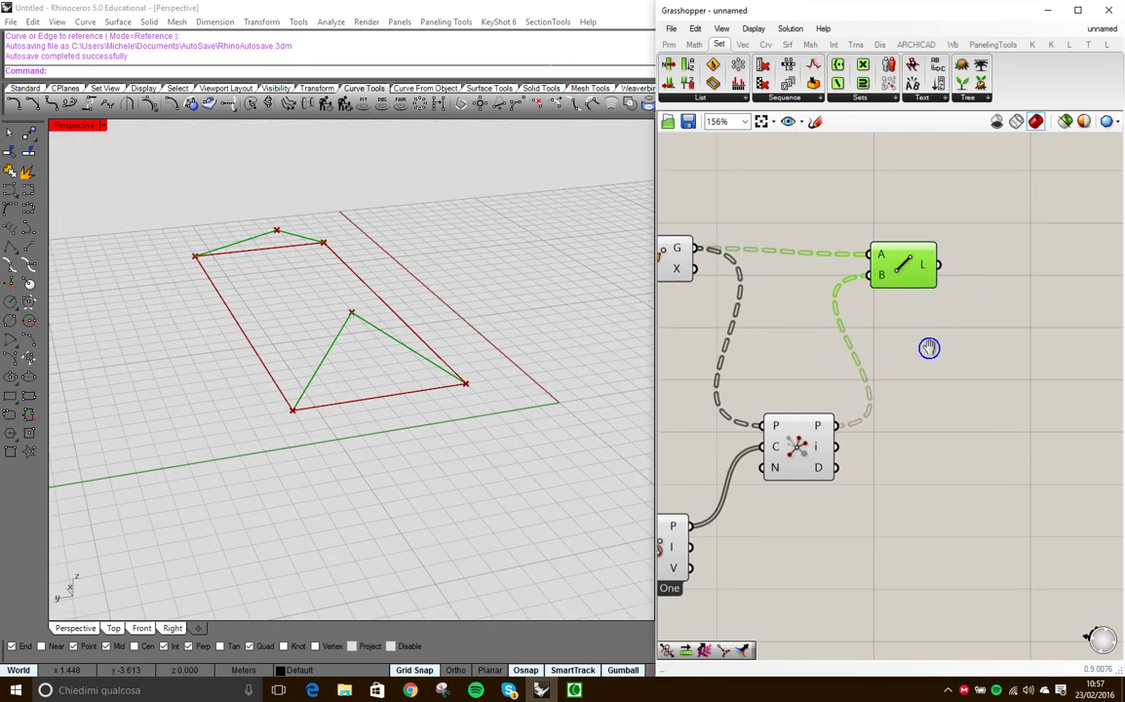
{"action": "right_click", "coordinate": [885, 256]}
{"action": "left_click", "coordinate": [922, 314]}
{"action": "right_click_drag", "start_coordinate": [941, 406], "coordinate": [861, 439]}
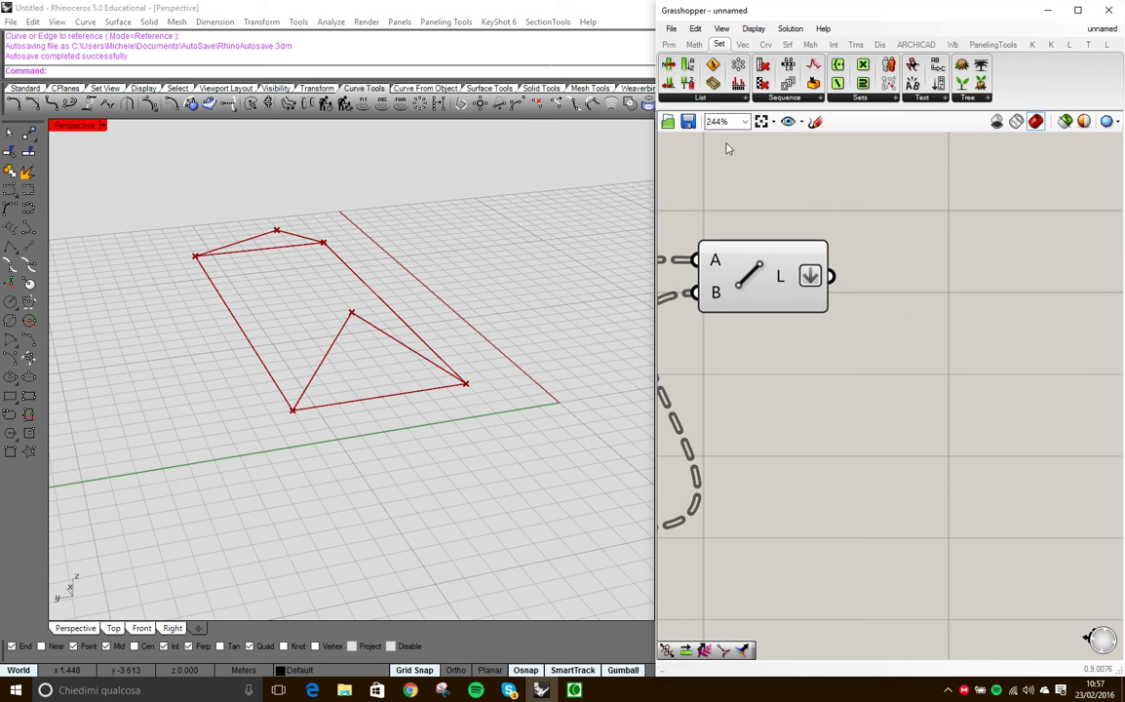
- Add a Shift List component below the Line component and connect the Line's L output to its L input
{"action": "left_click", "coordinate": [698, 97]}
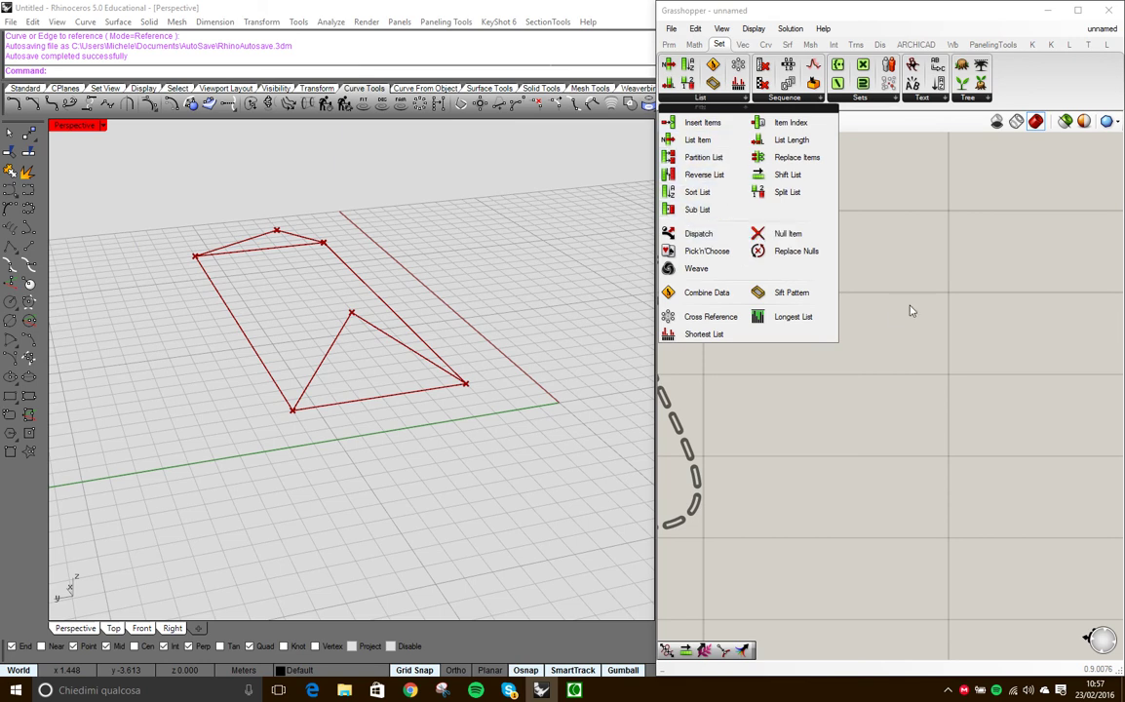
{"action": "left_click", "coordinate": [790, 175]}
{"action": "left_click", "coordinate": [879, 320]}
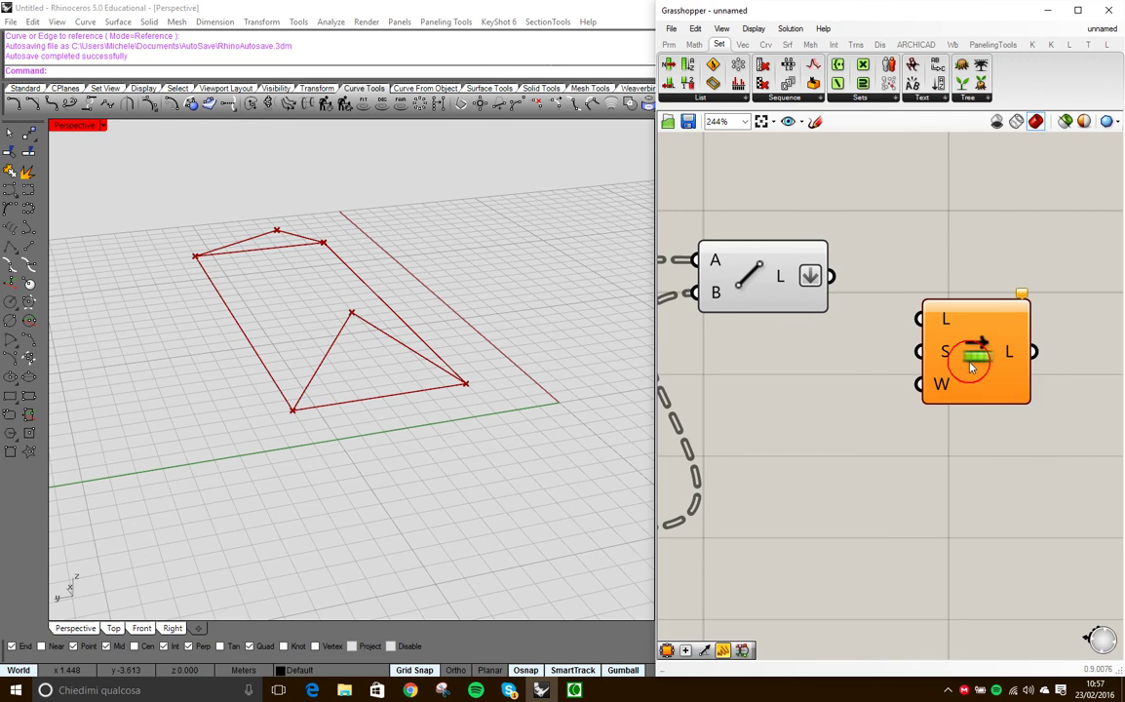
{"action": "left_click_drag", "start_coordinate": [831, 276], "coordinate": [921, 318]}
{"action": "left_click_drag", "start_coordinate": [950, 336], "coordinate": [824, 447]}
- Add an Edge Surface component beyond the Line and Shift List components
{"action": "double_click", "coordinate": [958, 364]}
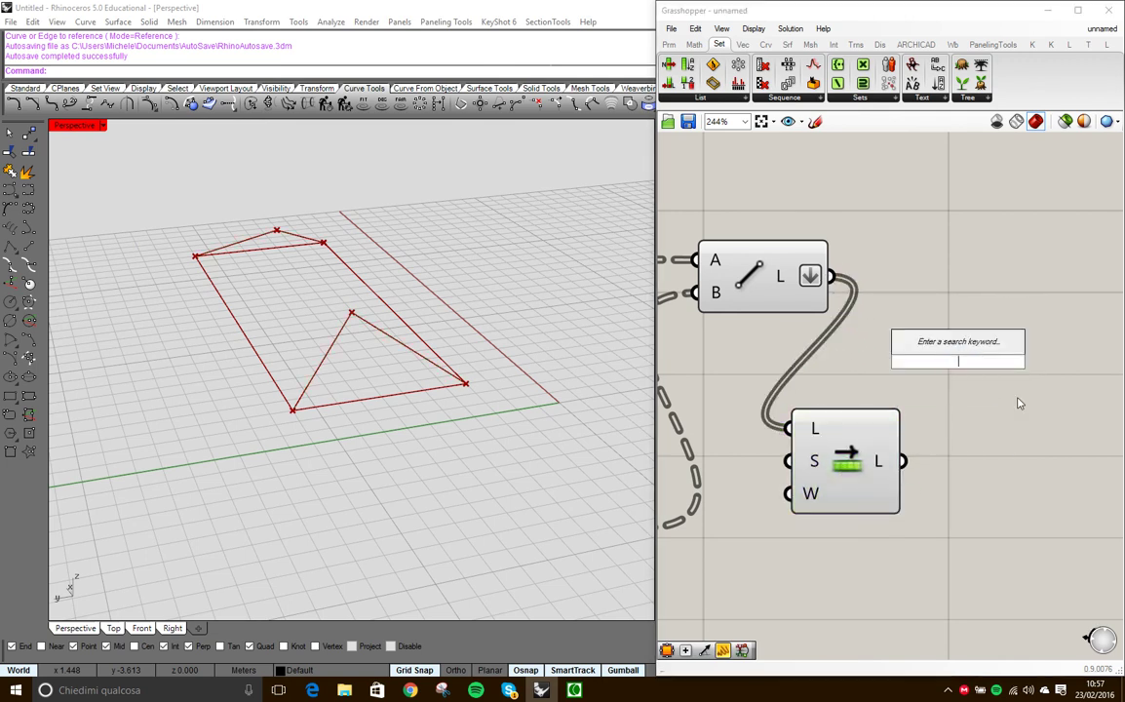
{"action": "type", "text": "ed"}
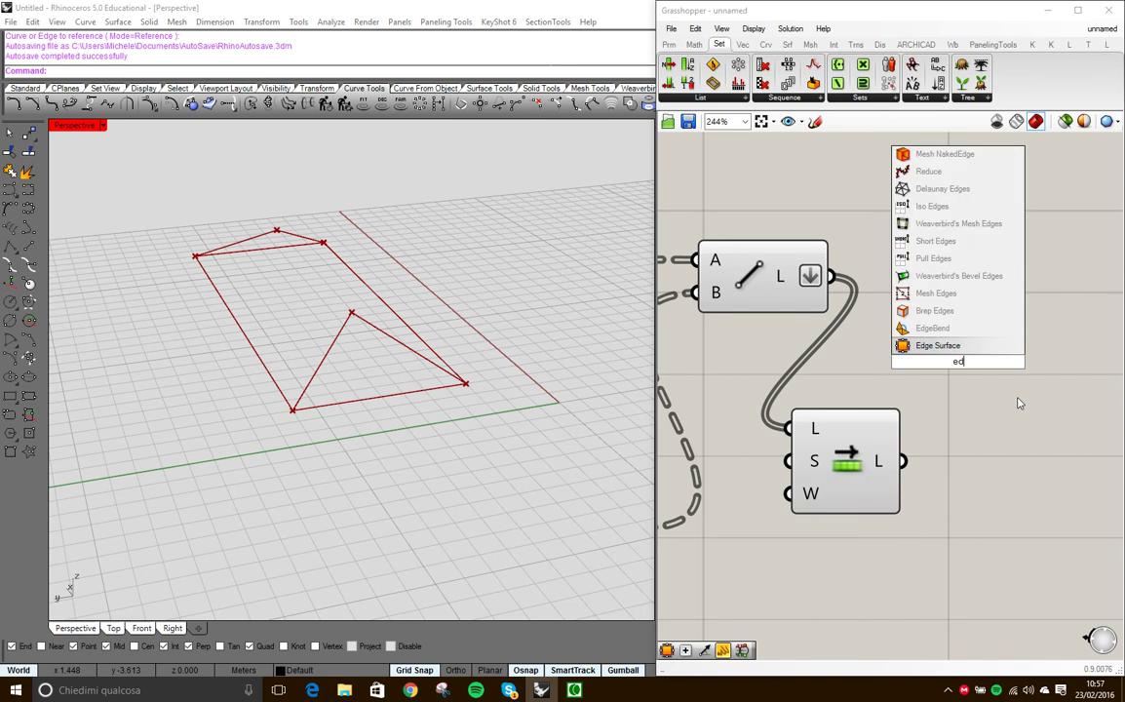
{"action": "key", "text": "Return"}
{"action": "left_click_drag", "start_coordinate": [959, 359], "coordinate": [1046, 361]}
- Connect the Line's L output to the Edge Surface A input and the Shift List's L output to its B input
{"action": "left_click_drag", "start_coordinate": [830, 276], "coordinate": [989, 312]}
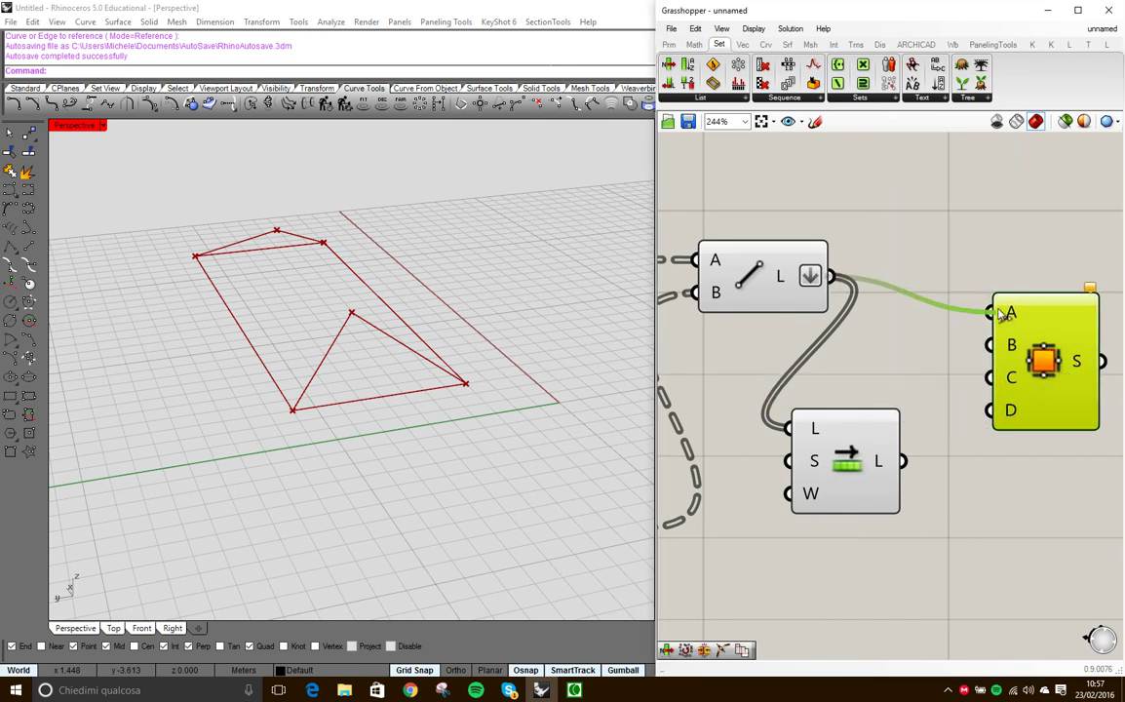
{"action": "left_click_drag", "start_coordinate": [904, 461], "coordinate": [989, 345]}
{"action": "right_click_drag", "start_coordinate": [414, 445], "coordinate": [379, 397]}
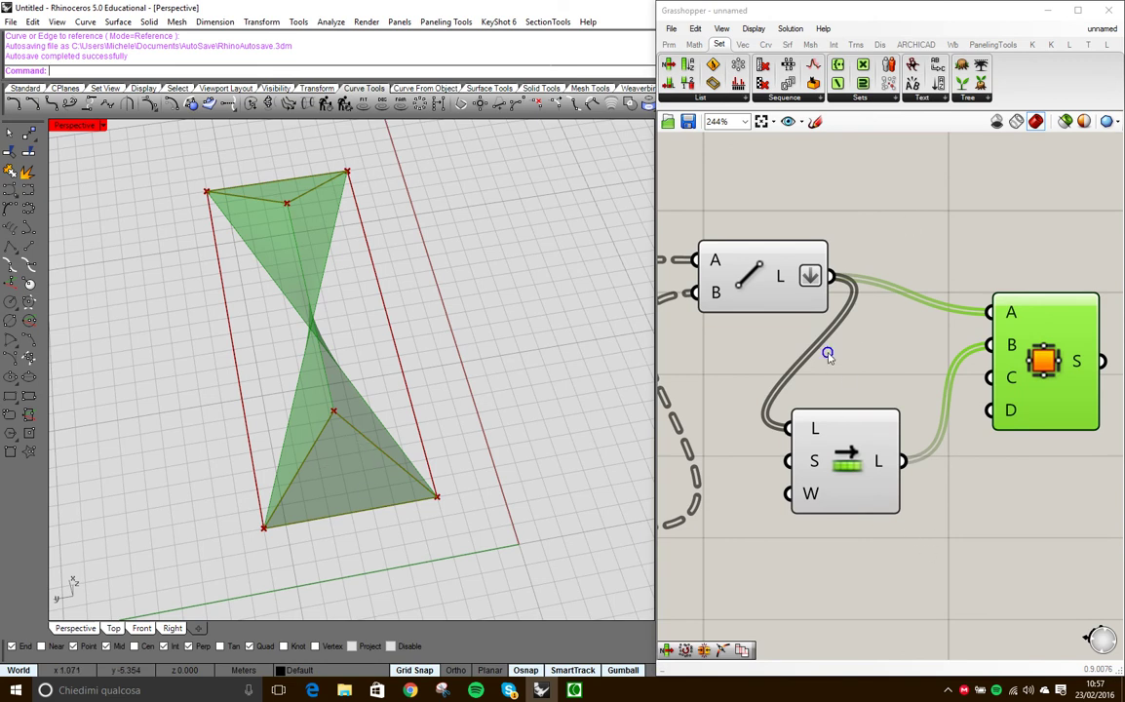
- Add a Point On Curve component at parameter 0.50 beyond the Line component and connect the Line's L output to it
{"action": "scroll", "coordinate": [828, 361], "scroll_direction": "down", "scroll_amount": 2}
{"action": "left_click_drag", "start_coordinate": [821, 291], "coordinate": [807, 265]}
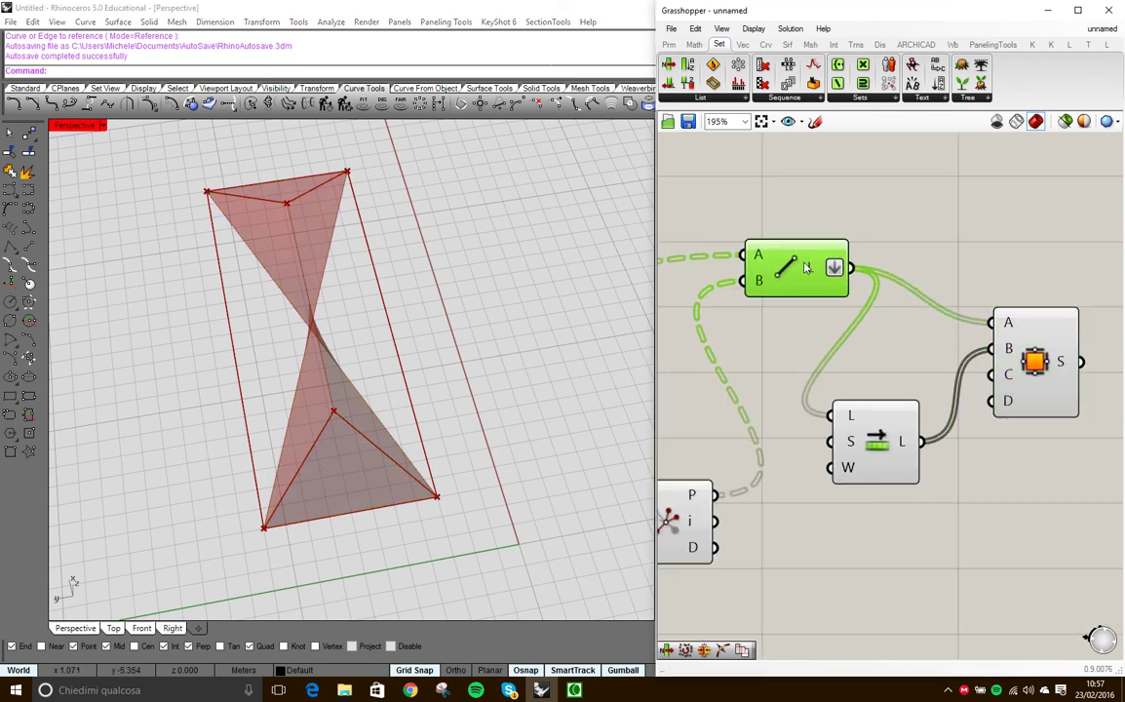
{"action": "double_click", "coordinate": [956, 196]}
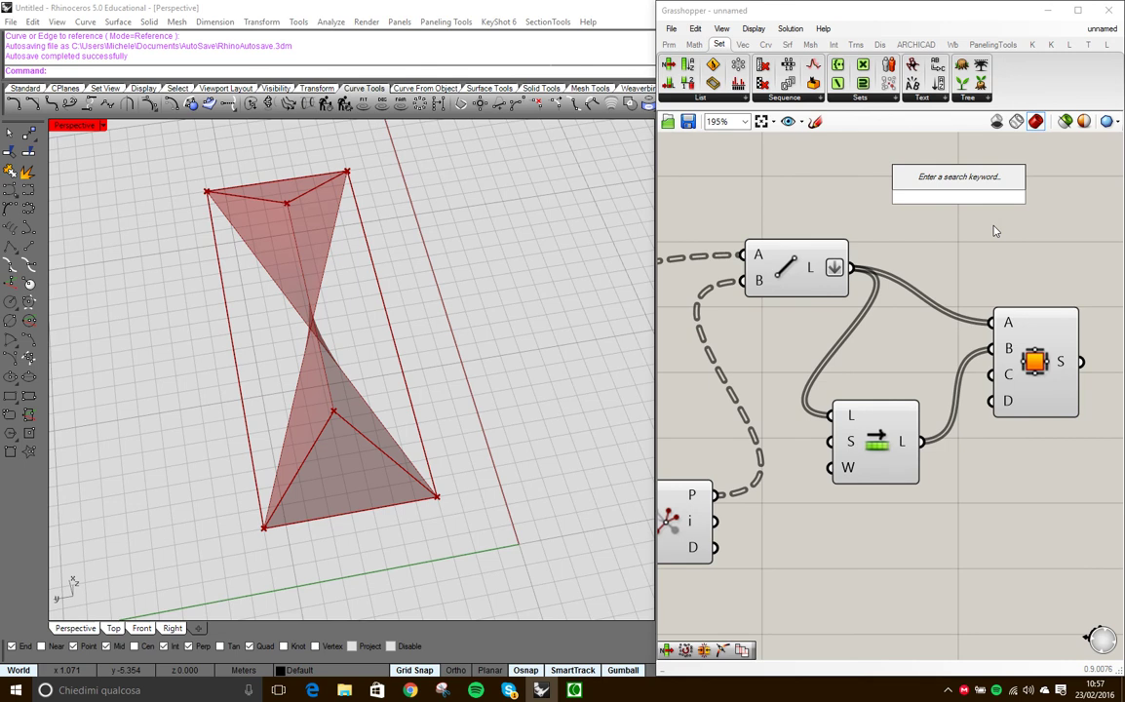
{"action": "left_click", "coordinate": [769, 45]}
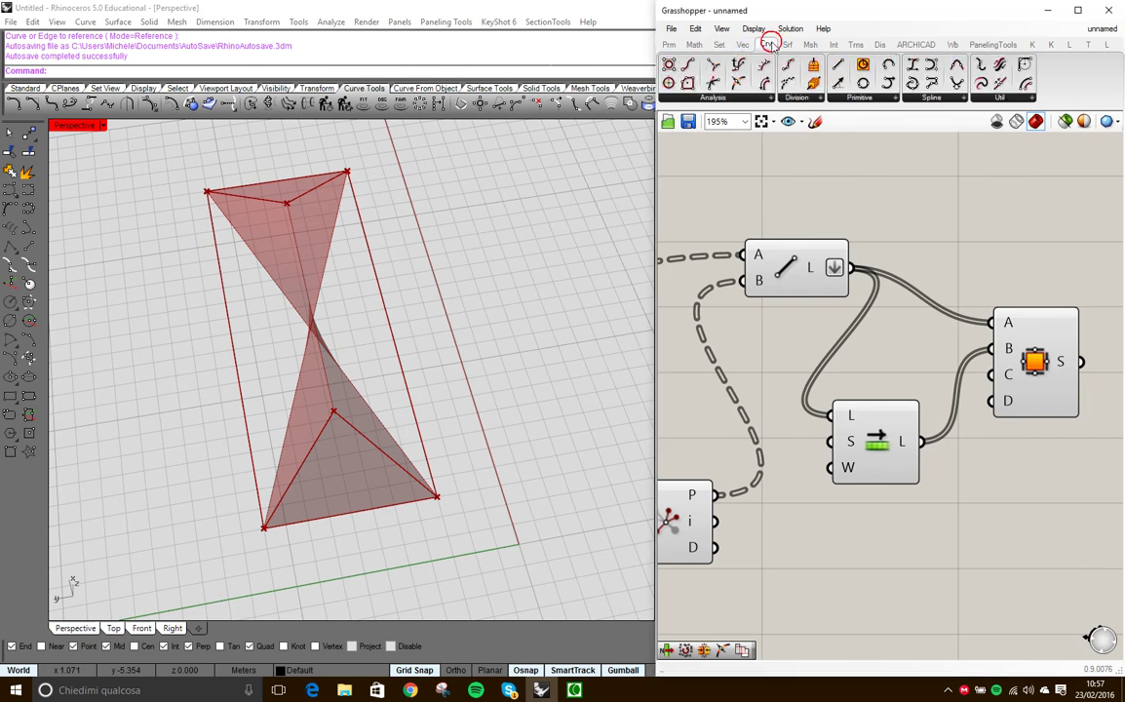
{"action": "key", "text": "ctrl+v"}
{"action": "right_click_drag", "start_coordinate": [927, 254], "coordinate": [848, 308]}
{"action": "left_click_drag", "start_coordinate": [773, 323], "coordinate": [845, 240]}
{"action": "left_click", "coordinate": [997, 294]}
{"action": "right_click_drag", "start_coordinate": [997, 294], "coordinate": [876, 319]}
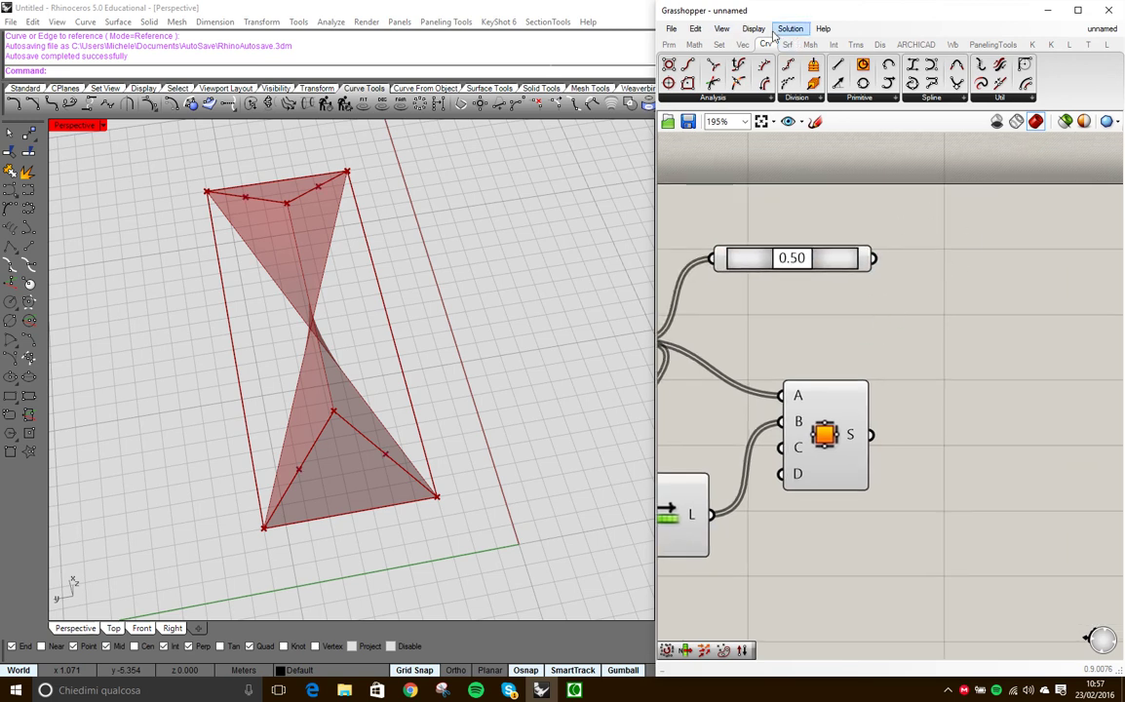
- Add a Point List component beyond Point On Curve and connect the Point On Curve output to its P input
{"action": "left_click", "coordinate": [752, 30]}
{"action": "left_click", "coordinate": [731, 44]}
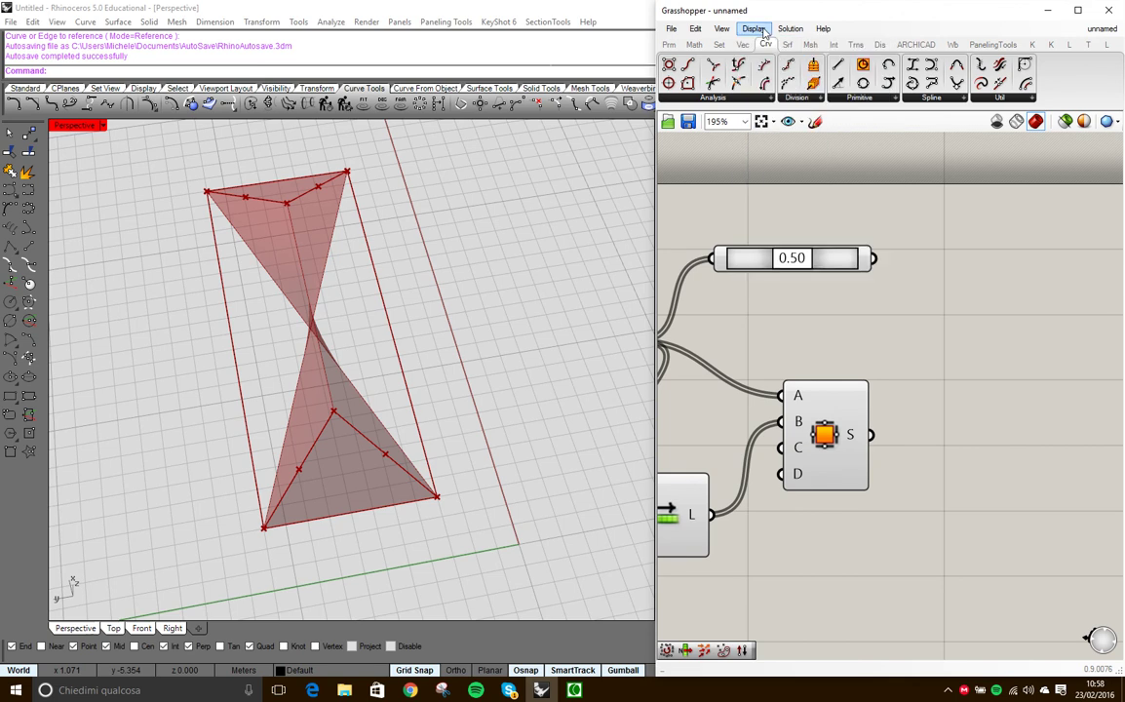
{"action": "left_click", "coordinate": [880, 46]}
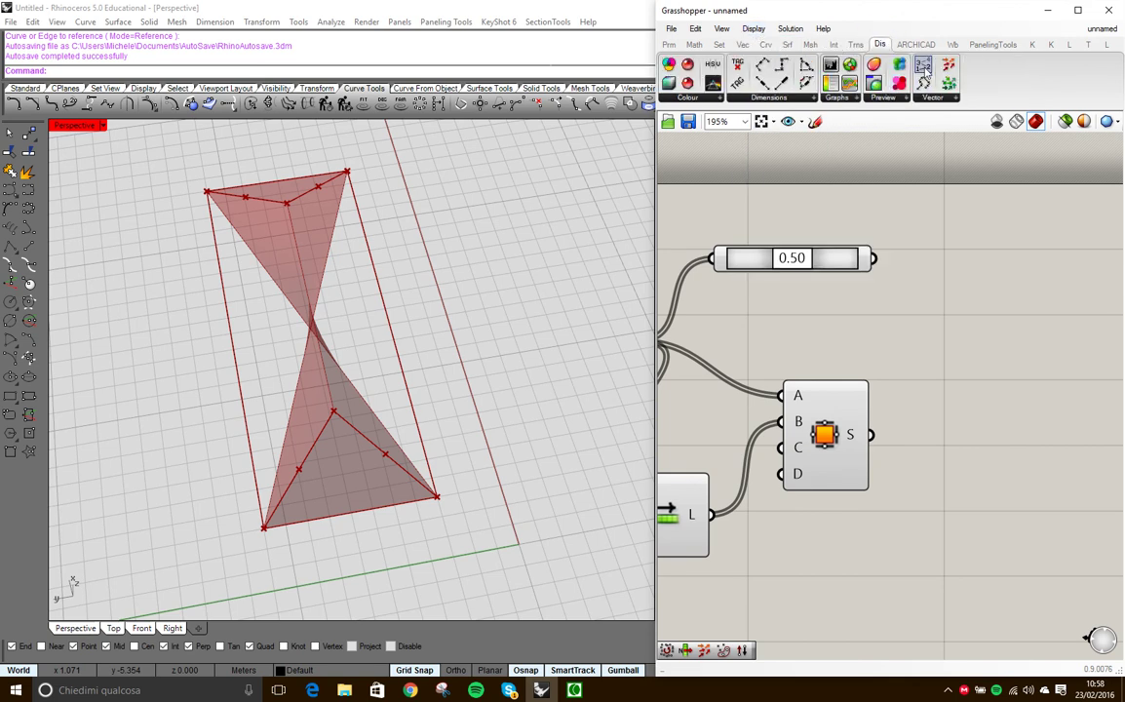
{"action": "left_click_drag", "start_coordinate": [924, 66], "coordinate": [1004, 263]}
{"action": "right_click_drag", "start_coordinate": [979, 360], "coordinate": [934, 369]}
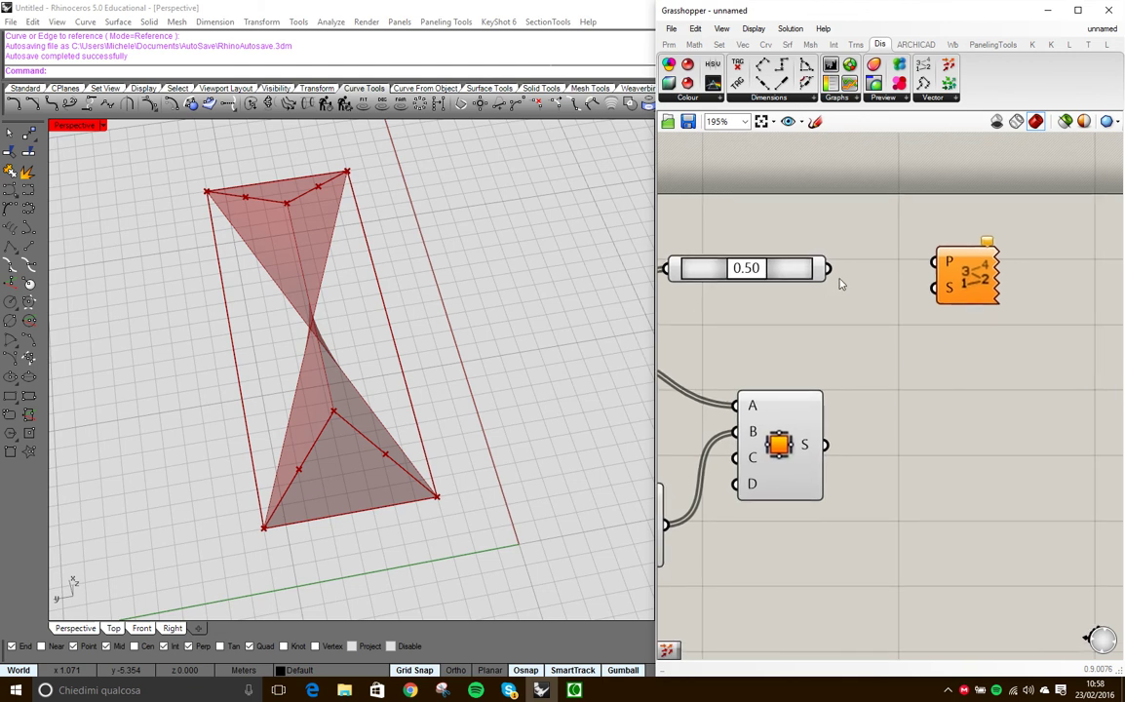
{"action": "left_click_drag", "start_coordinate": [828, 269], "coordinate": [936, 262]}
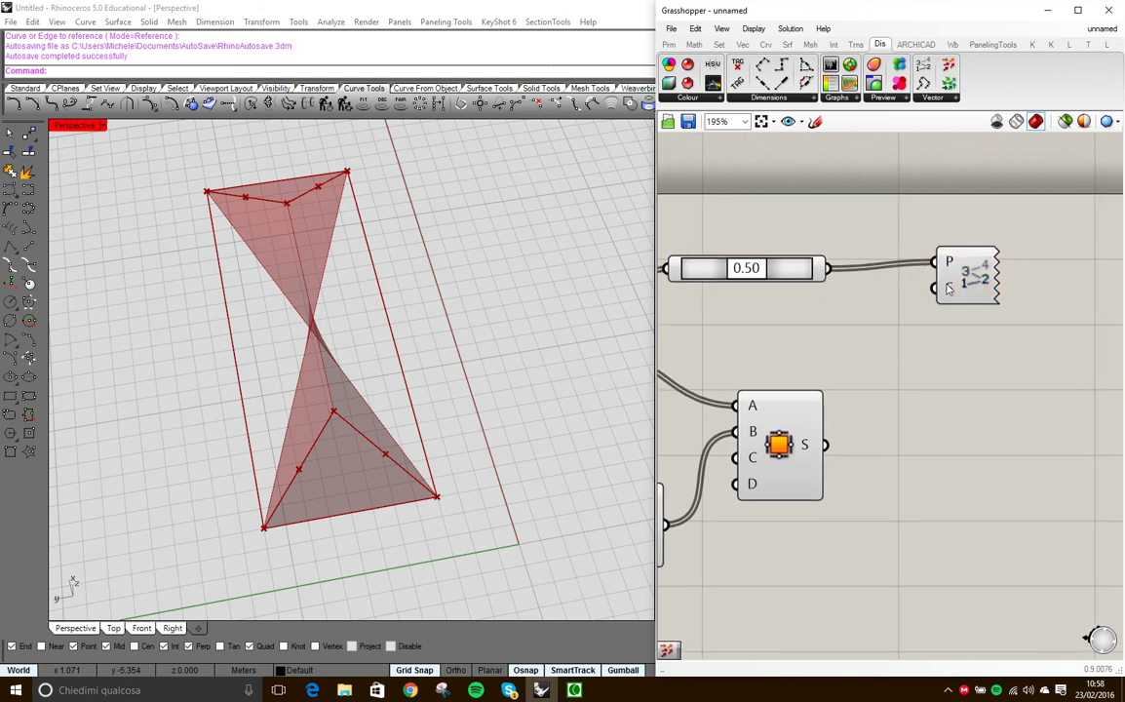
- Set the Point List's S input to 1
{"action": "right_click", "coordinate": [946, 288]}
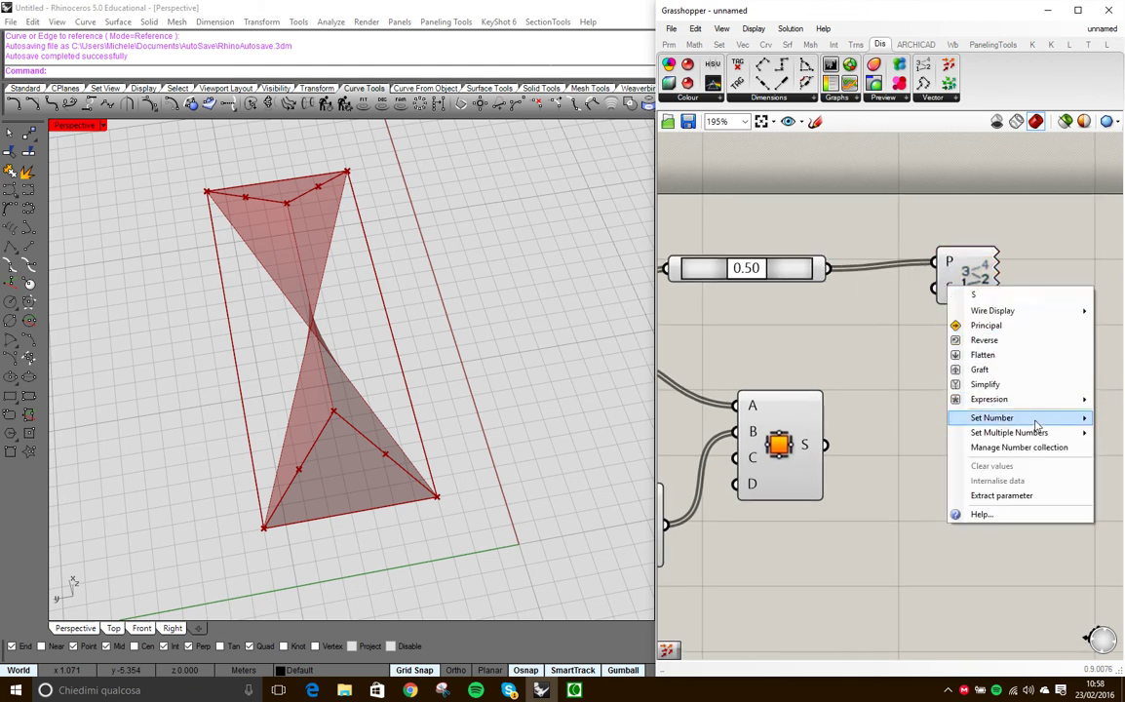
{"action": "mouse_move", "coordinate": [956, 423]}
{"action": "left_click", "coordinate": [889, 420]}
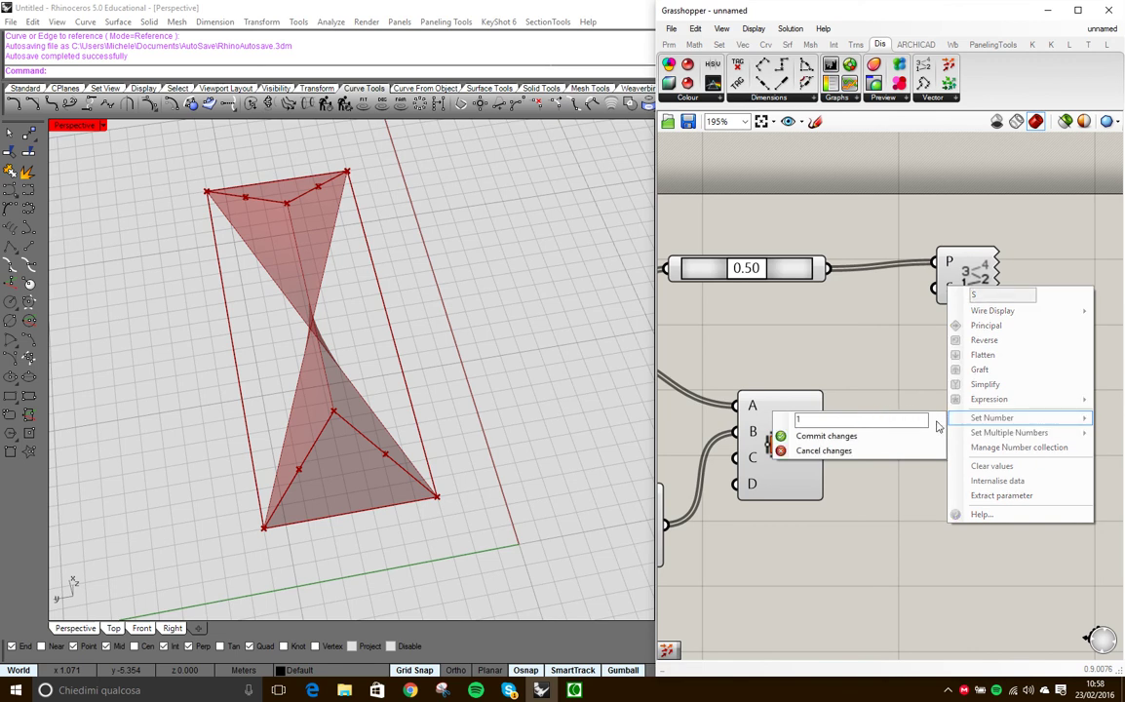
{"action": "left_click", "coordinate": [780, 435]}
{"action": "mouse_move", "coordinate": [321, 388]}
{"action": "right_mouse_down"}
{"action": "mouse_move", "coordinate": [363, 361]}
{"action": "mouse_move", "coordinate": [333, 401]}
{"action": "right_mouse_up"}
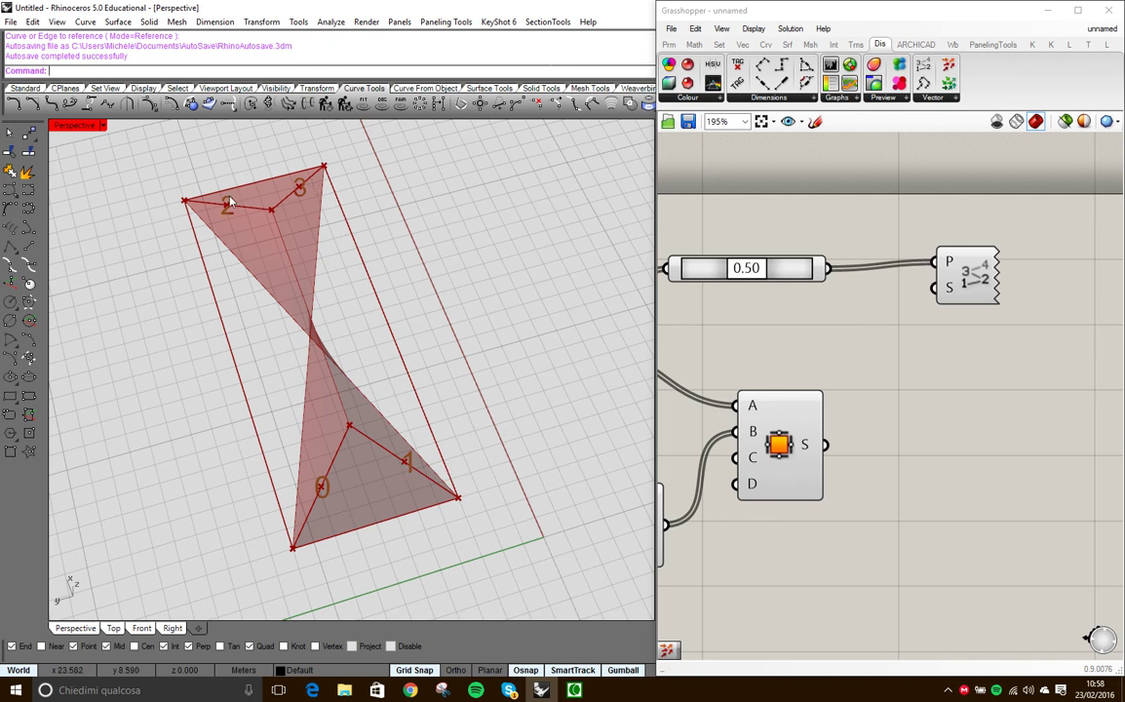
- Add a Sort Along Curve component below the Point List and connect the Point On Curve output to its P input
{"action": "left_click_drag", "start_coordinate": [794, 280], "coordinate": [830, 295]}
{"action": "left_click", "coordinate": [980, 446]}
{"action": "left_click", "coordinate": [979, 445]}
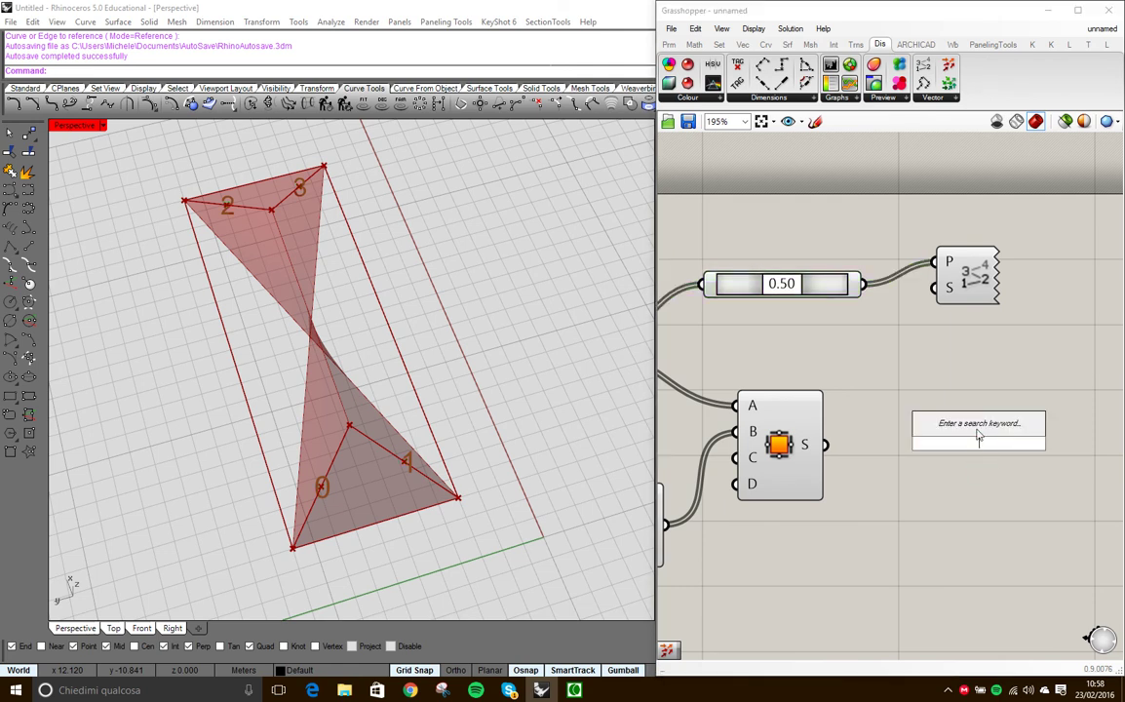
{"action": "left_click", "coordinate": [743, 44]}
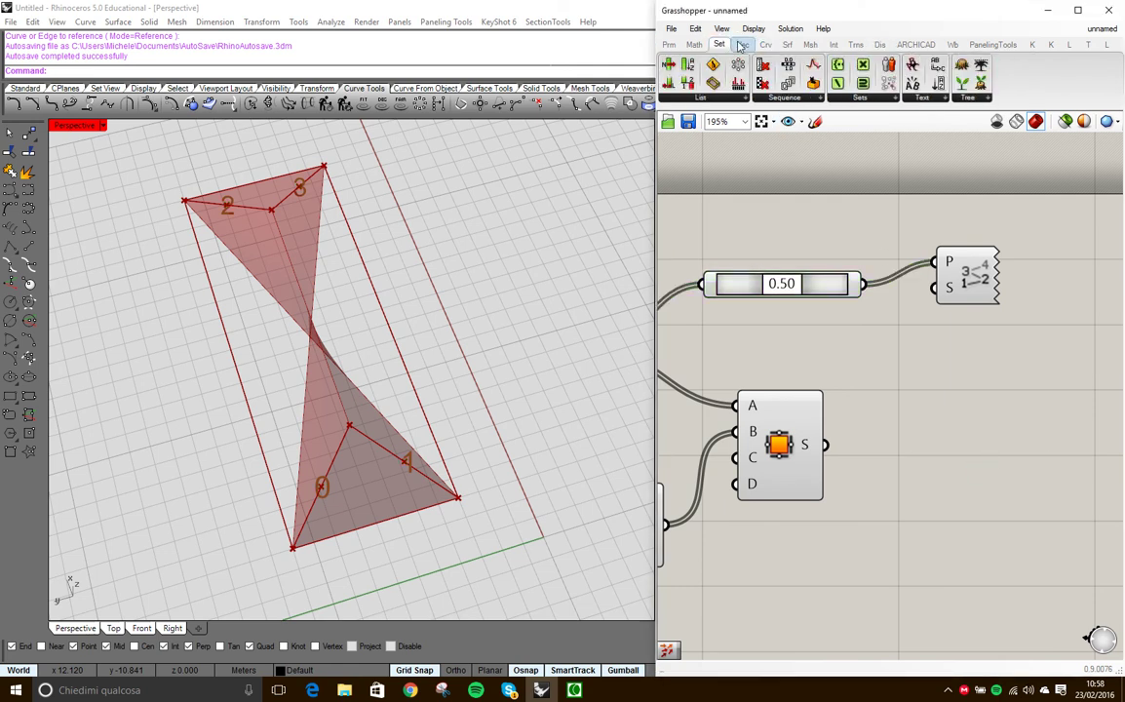
{"action": "left_click", "coordinate": [858, 98]}
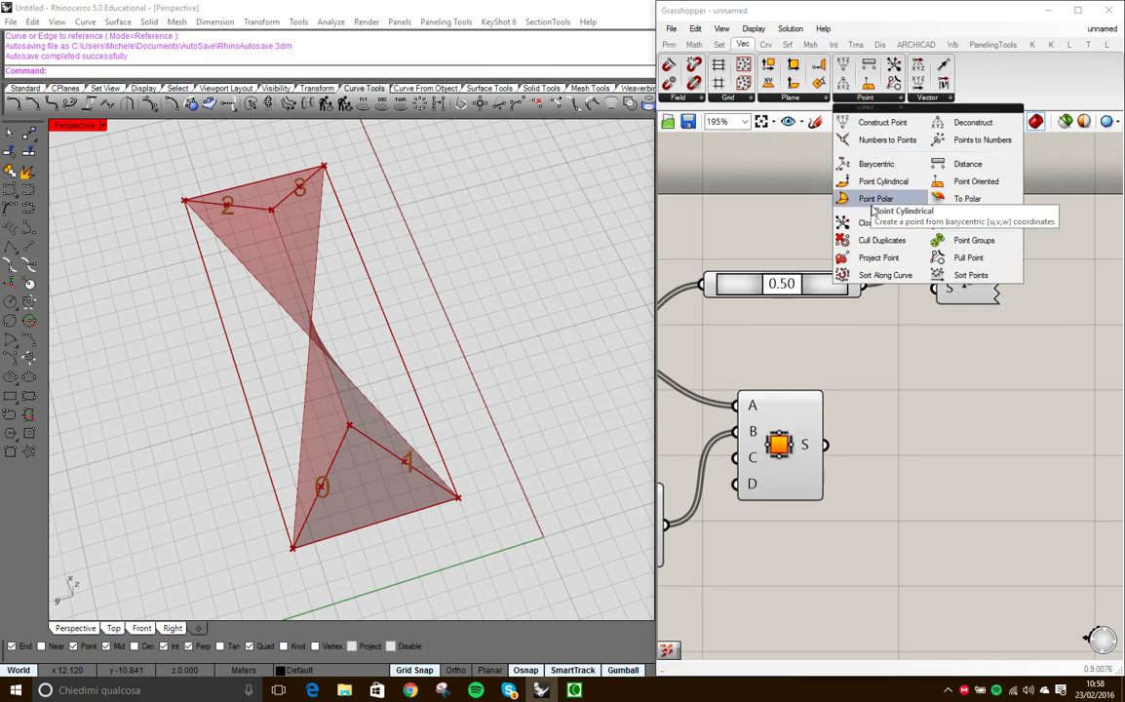
{"action": "left_click", "coordinate": [891, 277]}
{"action": "left_click", "coordinate": [964, 419]}
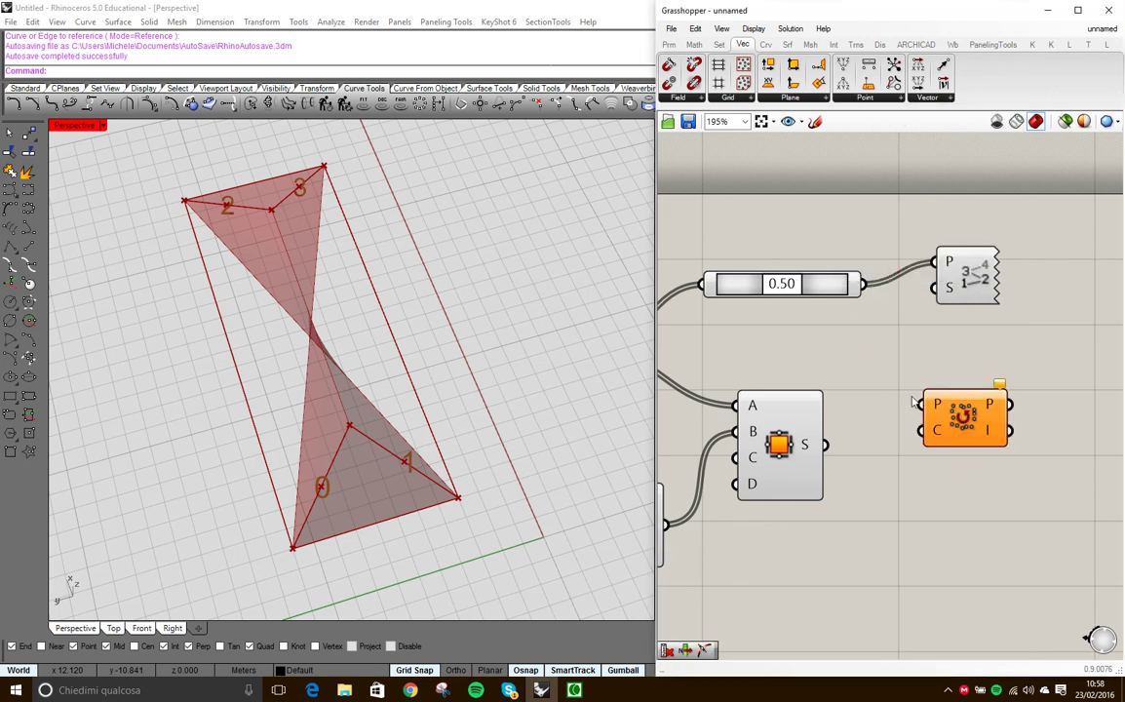
{"action": "left_click_drag", "start_coordinate": [863, 287], "coordinate": [917, 429]}
- Connect the base rectangle curve at the start of the definition to the Sort Along Curve C input
{"action": "scroll", "coordinate": [995, 378], "scroll_direction": "down", "scroll_amount": 5}
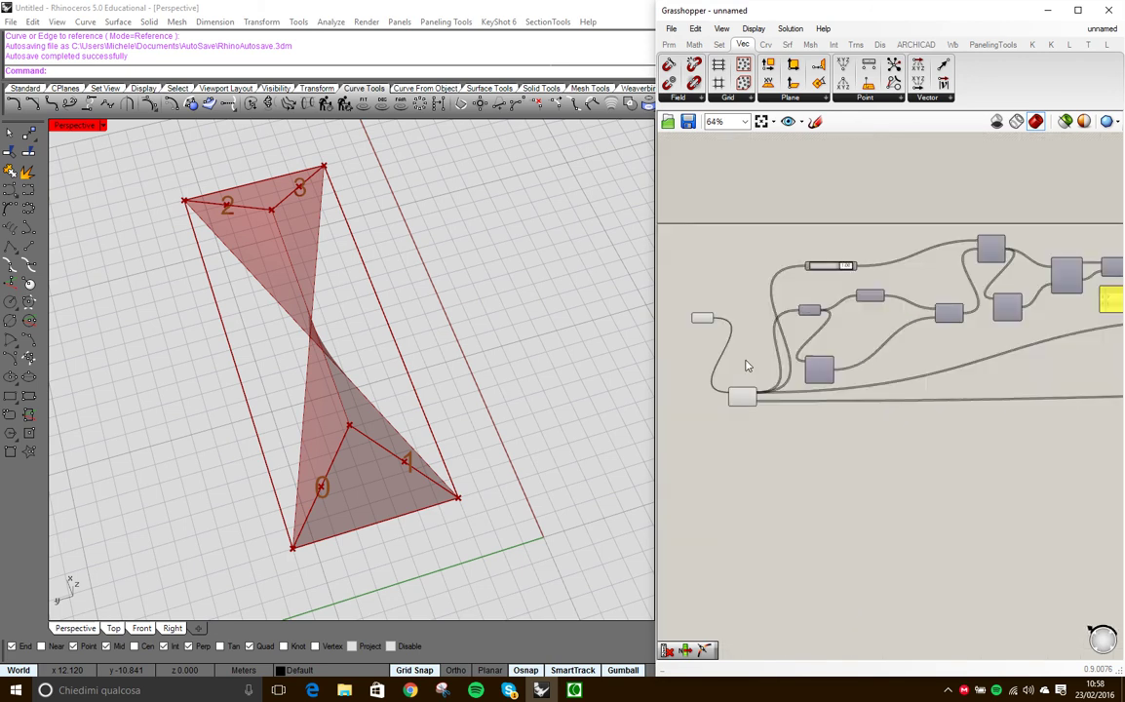
{"action": "scroll", "coordinate": [742, 371], "scroll_direction": "up", "scroll_amount": 5}
{"action": "left_click_drag", "start_coordinate": [698, 299], "coordinate": [1057, 419]}
{"action": "scroll", "coordinate": [731, 419], "scroll_direction": "down", "scroll_amount": 5}
{"action": "scroll", "coordinate": [1057, 419], "scroll_direction": "up", "scroll_amount": 4}
{"action": "left_click_drag", "start_coordinate": [1057, 419], "coordinate": [991, 351]}
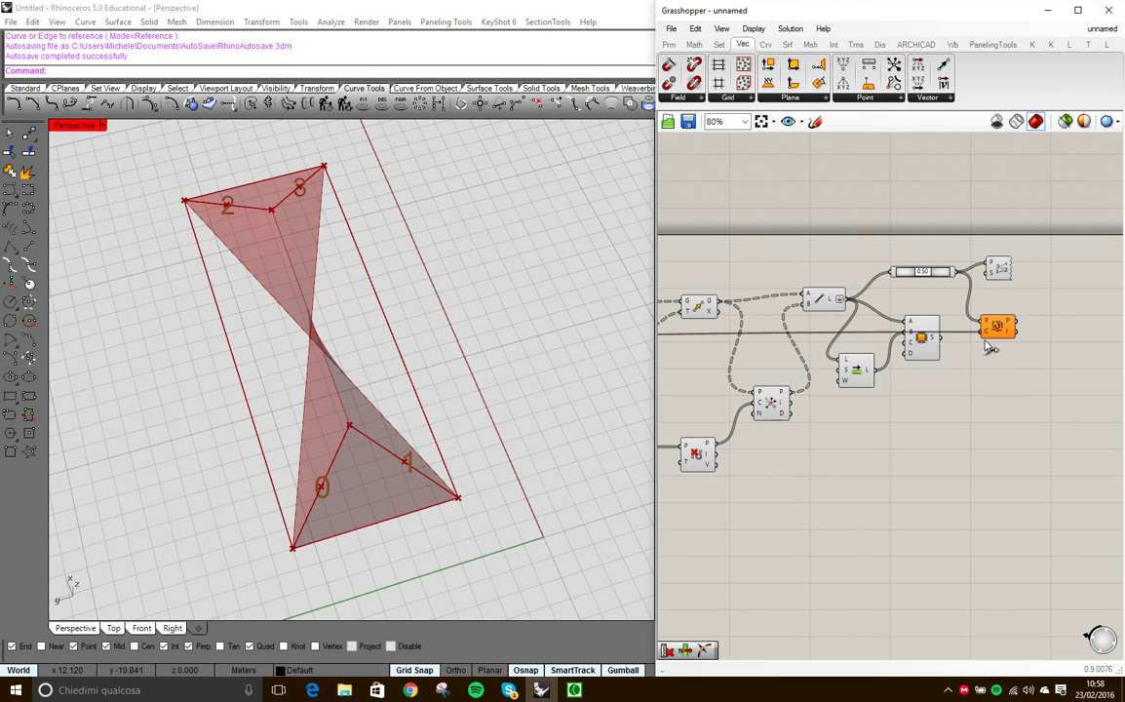
- Move the Sort Along Curve component directly beneath the Point List and turn off its preview
{"action": "scroll", "coordinate": [995, 358], "scroll_direction": "up", "scroll_amount": 4}
{"action": "left_click", "coordinate": [889, 343]}
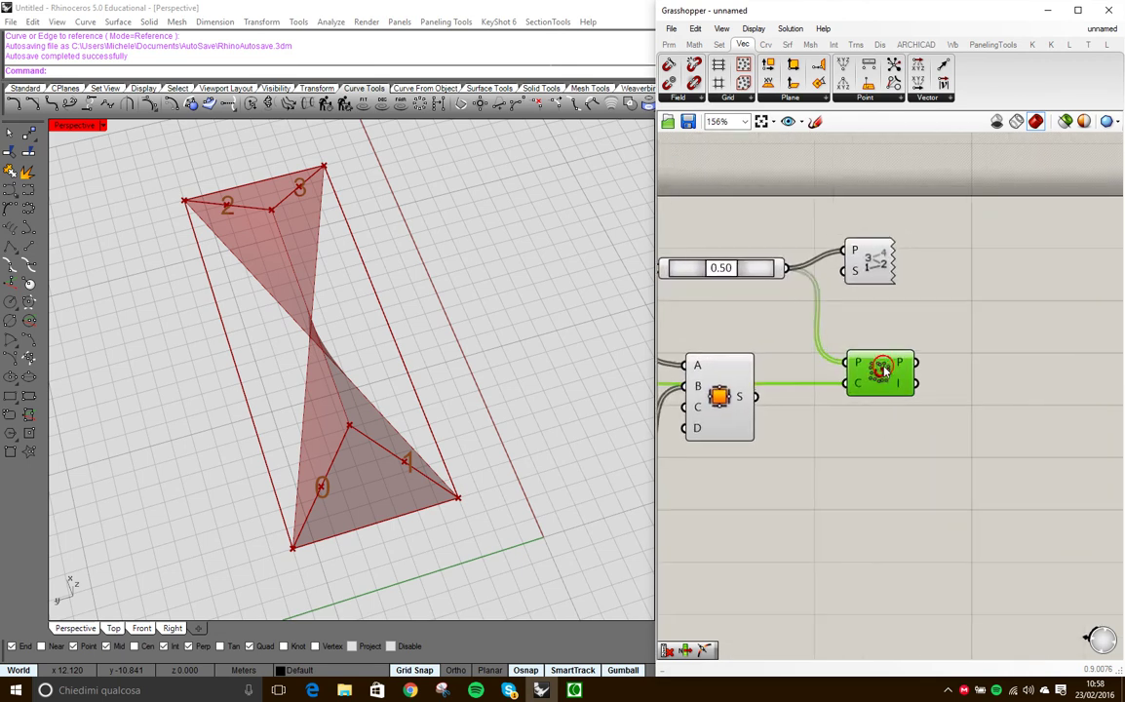
{"action": "left_click_drag", "start_coordinate": [889, 343], "coordinate": [887, 331]}
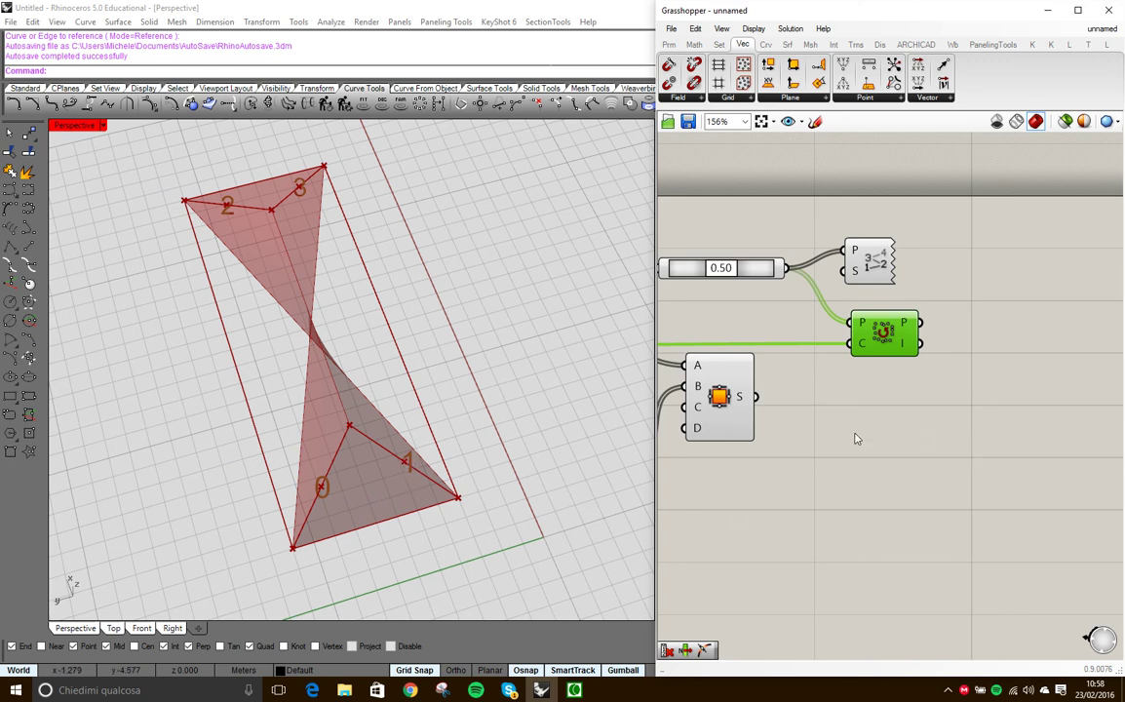
{"action": "mouse_move", "coordinate": [905, 352]}
- Add a List Item component beyond the Sort Along Curve component
{"action": "double_click", "coordinate": [1001, 439]}
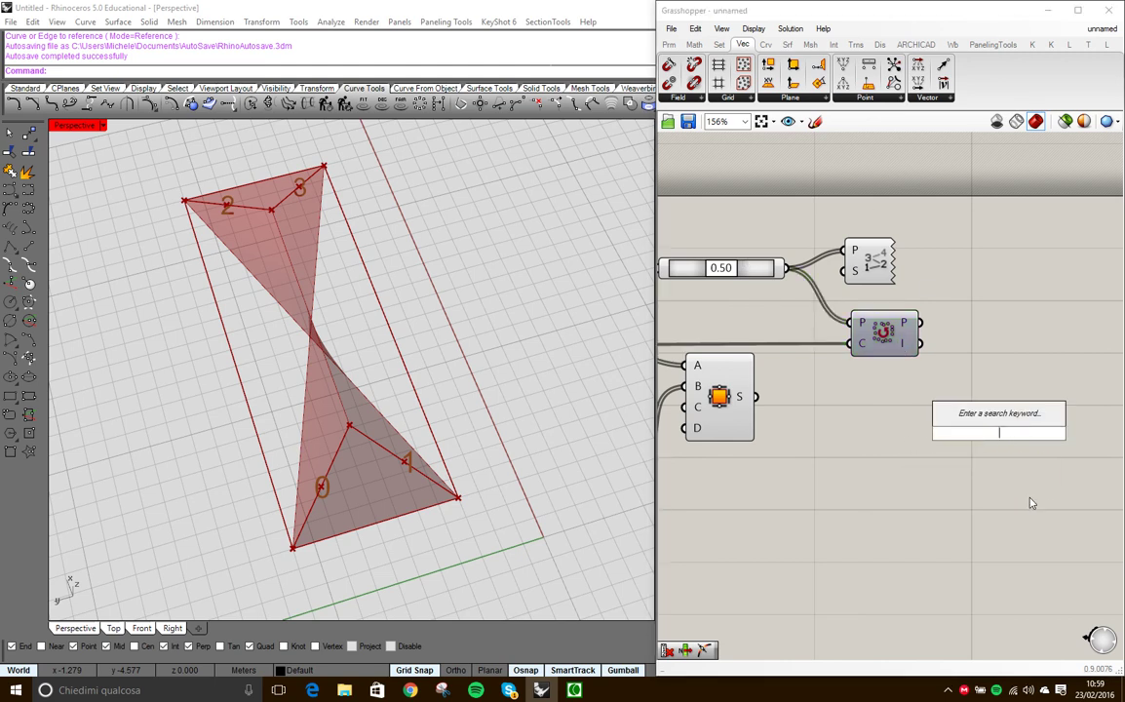
{"action": "type", "text": "list"}
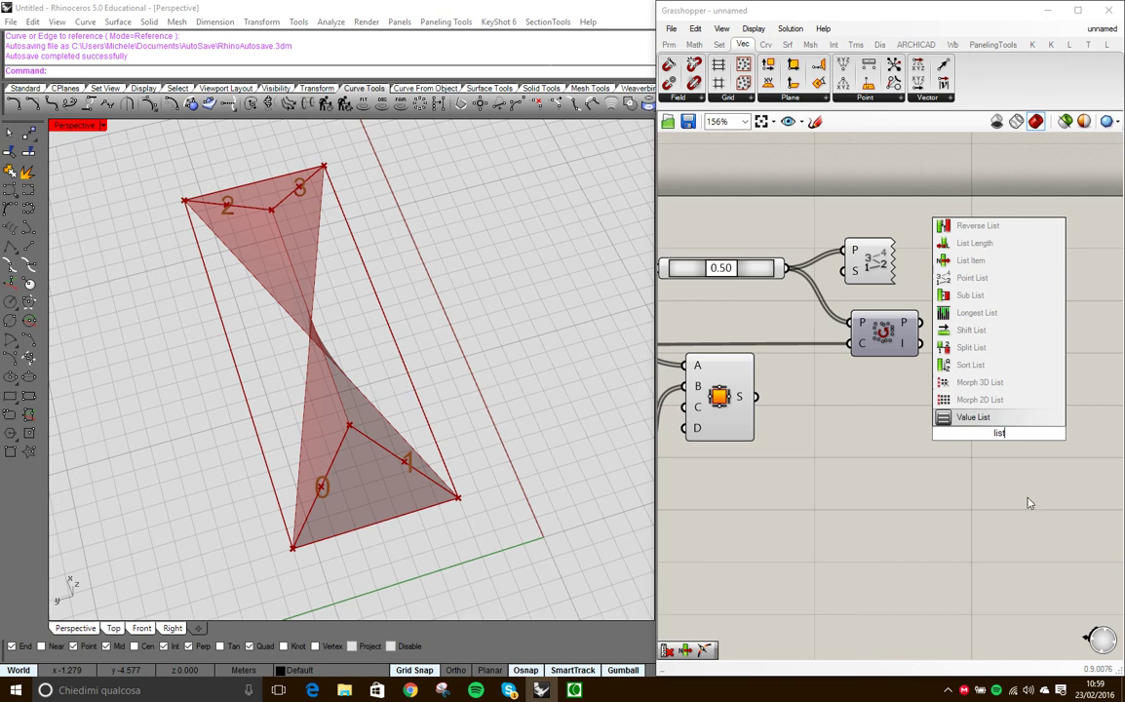
{"action": "left_click", "coordinate": [970, 260]}
{"action": "left_click_drag", "start_coordinate": [1002, 429], "coordinate": [1012, 371]}
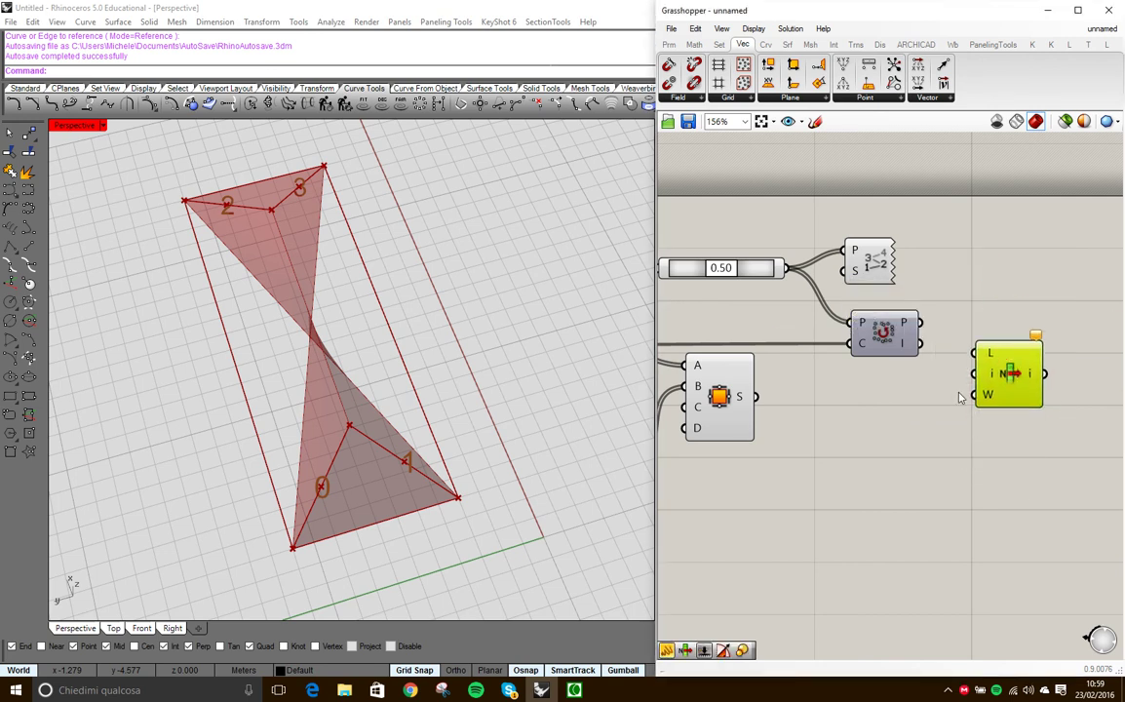
{"action": "scroll", "coordinate": [923, 351], "scroll_direction": "down", "scroll_amount": 2}
{"action": "right_click_drag", "start_coordinate": [861, 394], "coordinate": [916, 417]}
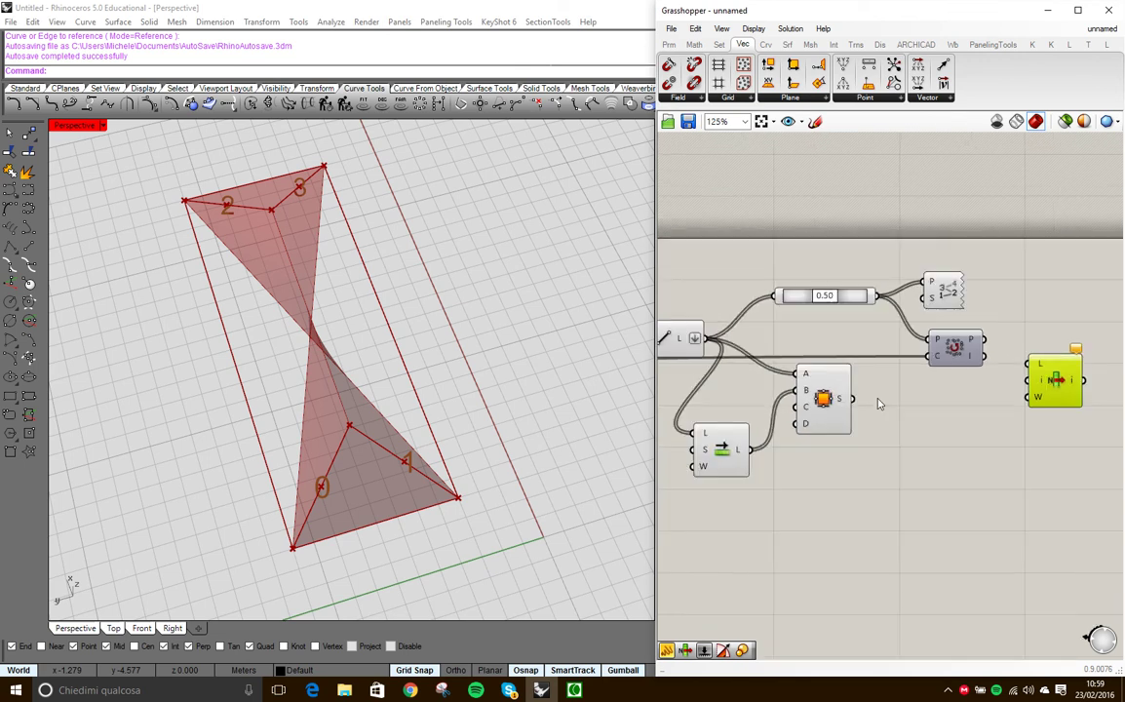
- Delete the existing Shift List and Edge Surface components
{"action": "left_click", "coordinate": [833, 439]}
{"action": "mouse_move", "coordinate": [834, 447]}
{"action": "right_mouse_down"}
{"action": "mouse_move", "coordinate": [851, 444]}
{"action": "mouse_move", "coordinate": [827, 441]}
{"action": "right_mouse_up"}
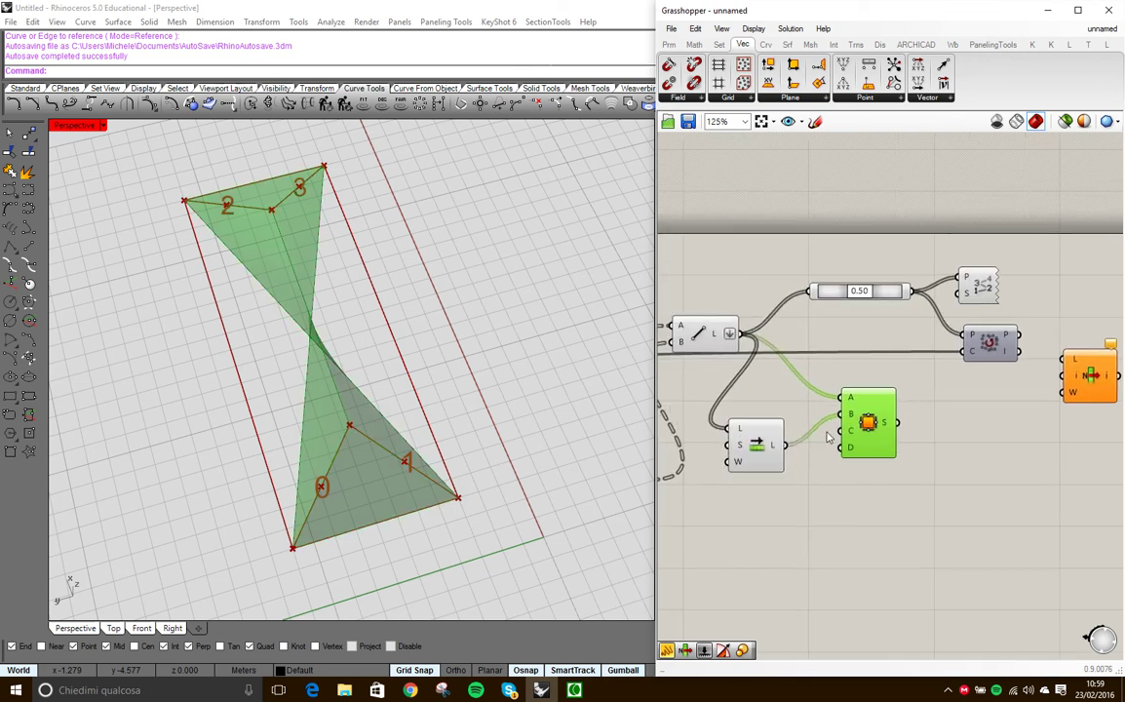
{"action": "left_click_drag", "start_coordinate": [1017, 389], "coordinate": [754, 546]}
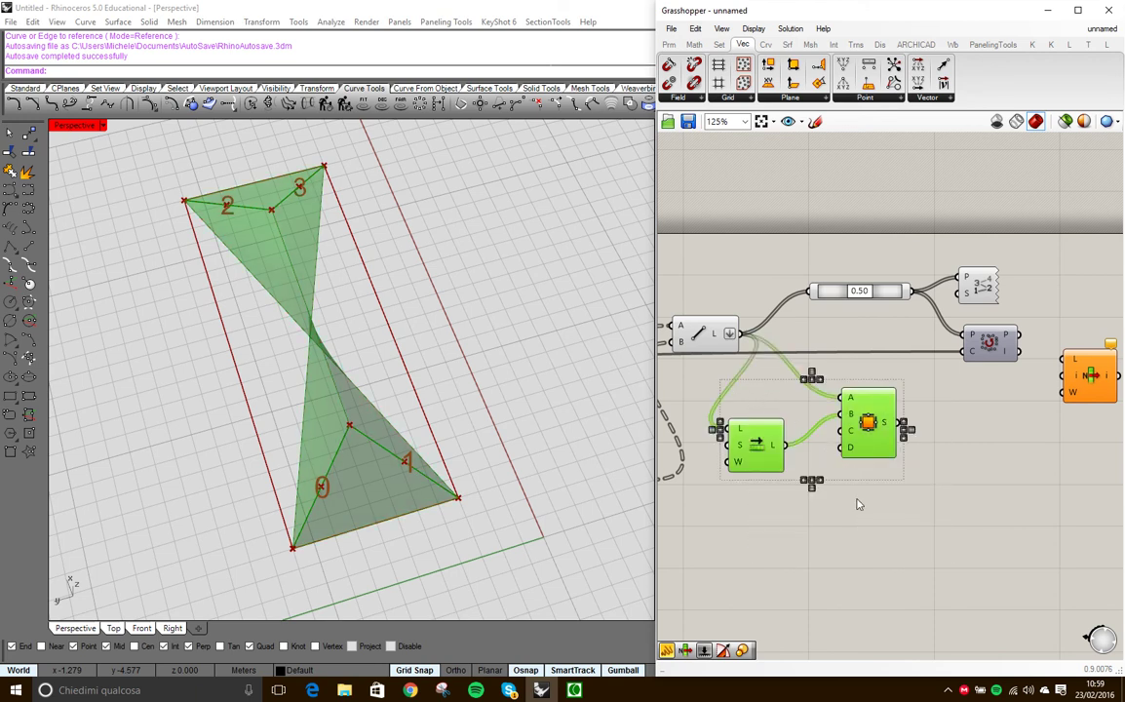
{"action": "key", "text": "Delete"}
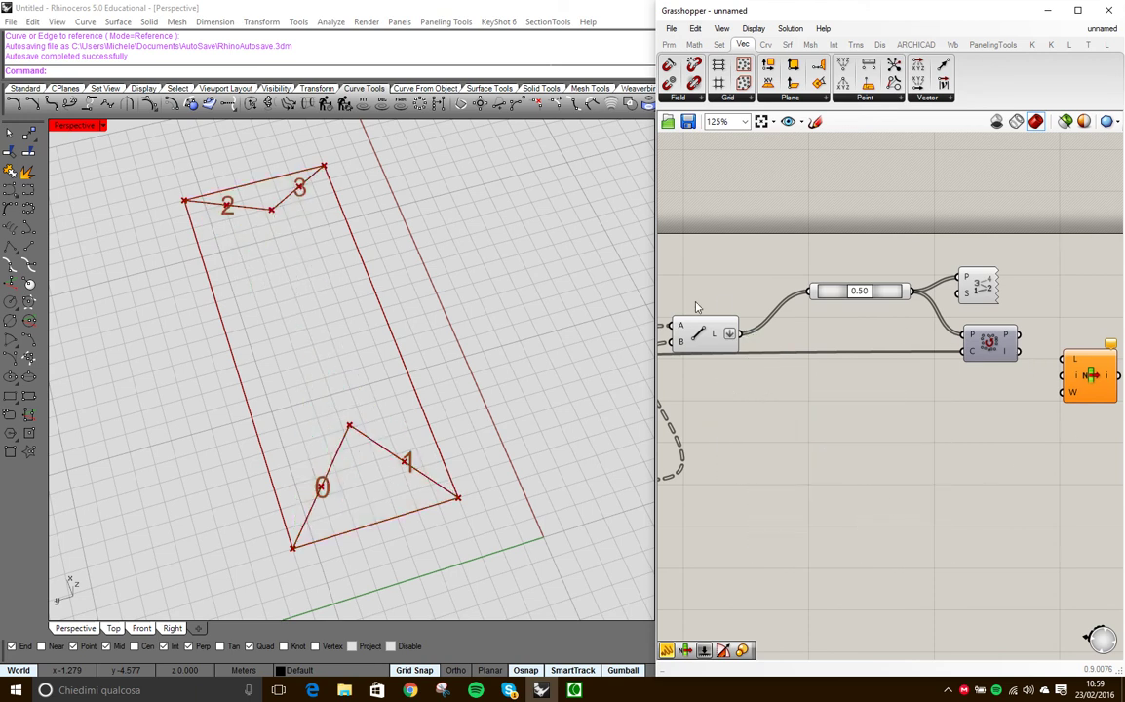
- Align the Line component with Point On Curve and turn off the Point On Curve preview
{"action": "left_click_drag", "start_coordinate": [711, 341], "coordinate": [760, 302]}
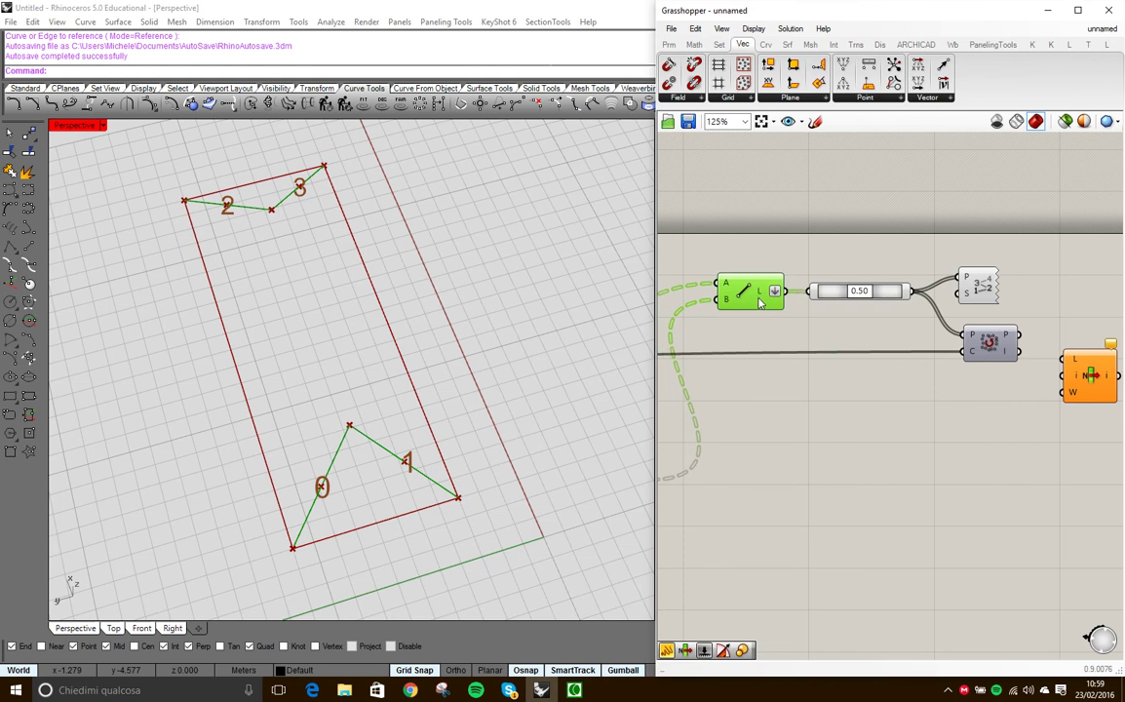
{"action": "right_click", "coordinate": [895, 297]}
{"action": "left_click", "coordinate": [931, 318]}
{"action": "left_click", "coordinate": [875, 438]}
{"action": "right_click_drag", "start_coordinate": [929, 443], "coordinate": [898, 439]}
- Lower the Sort Along Curve component, then connect the Line's L output and the sort's I output to List Item's L and i inputs
{"action": "left_click_drag", "start_coordinate": [959, 343], "coordinate": [905, 425]}
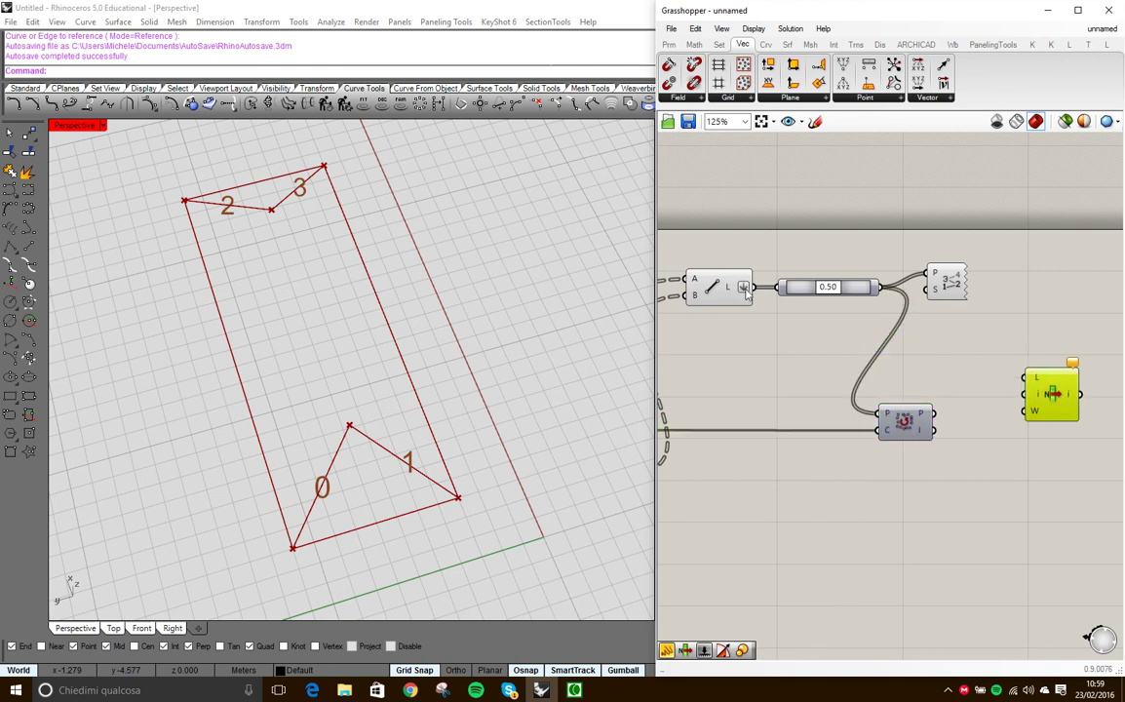
{"action": "left_click_drag", "start_coordinate": [753, 287], "coordinate": [1023, 377]}
{"action": "left_click_drag", "start_coordinate": [934, 430], "coordinate": [1047, 409]}
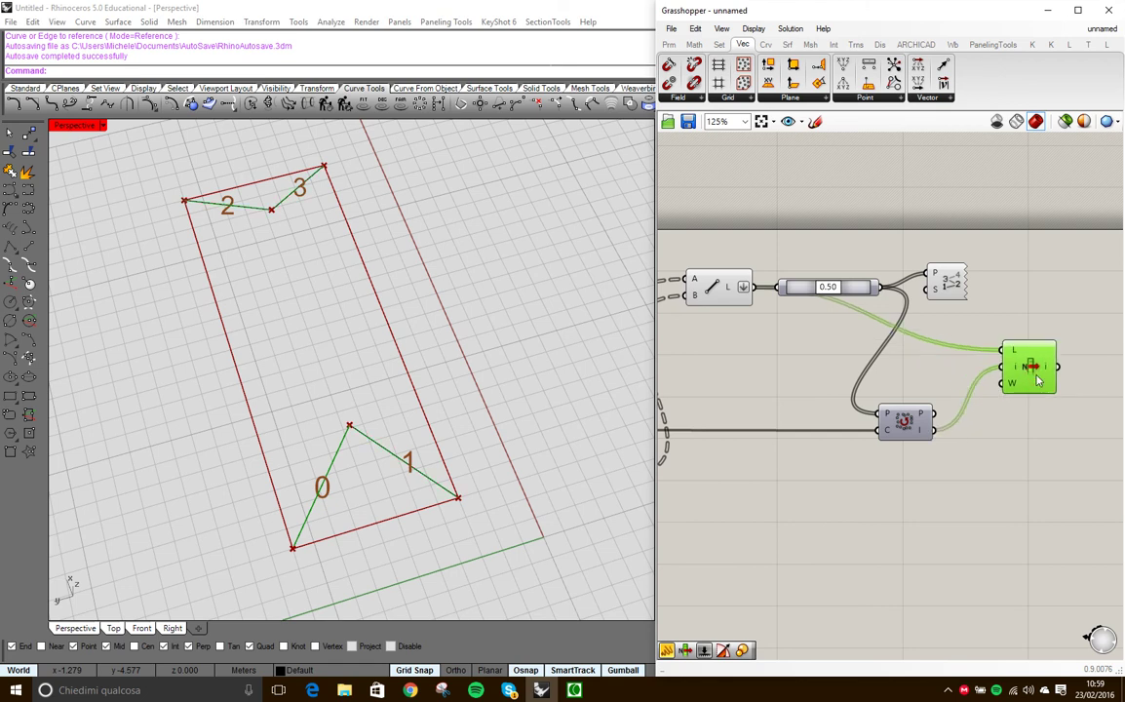
- Add a Shift List component below the List Item and connect the List Item's output to its L input
{"action": "right_click_drag", "start_coordinate": [1066, 438], "coordinate": [891, 459]}
{"action": "double_click", "coordinate": [949, 455]}
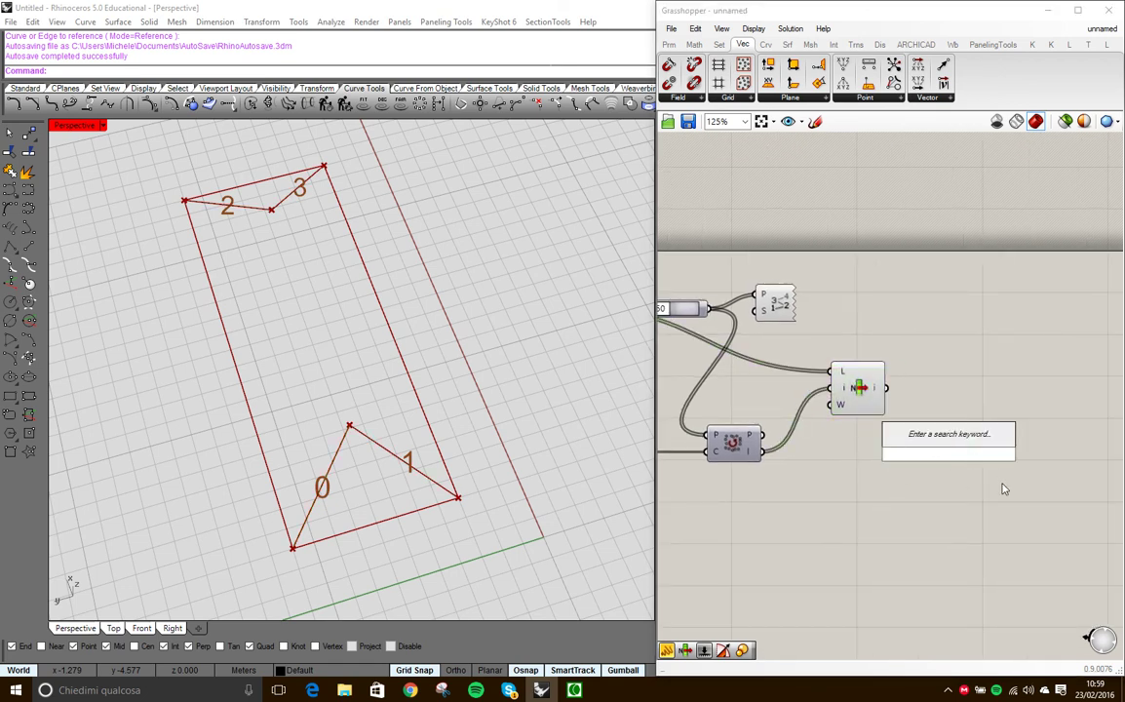
{"action": "type", "text": "shi"}
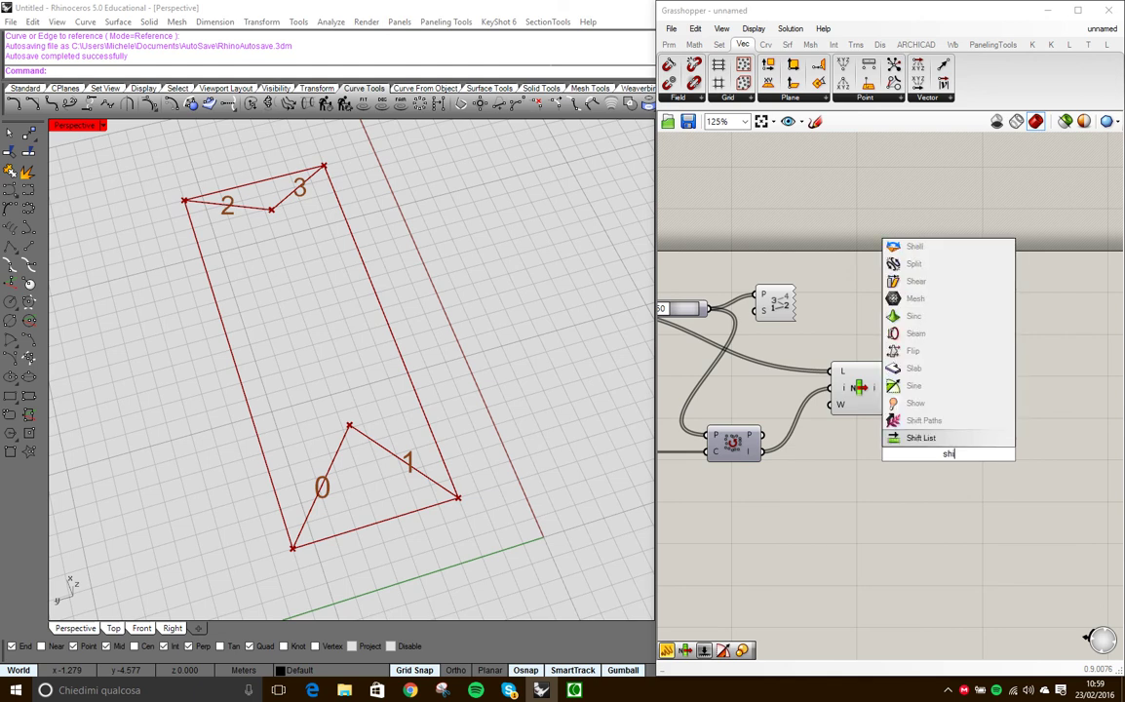
{"action": "left_click", "coordinate": [949, 438]}
{"action": "left_click_drag", "start_coordinate": [945, 456], "coordinate": [968, 409]}
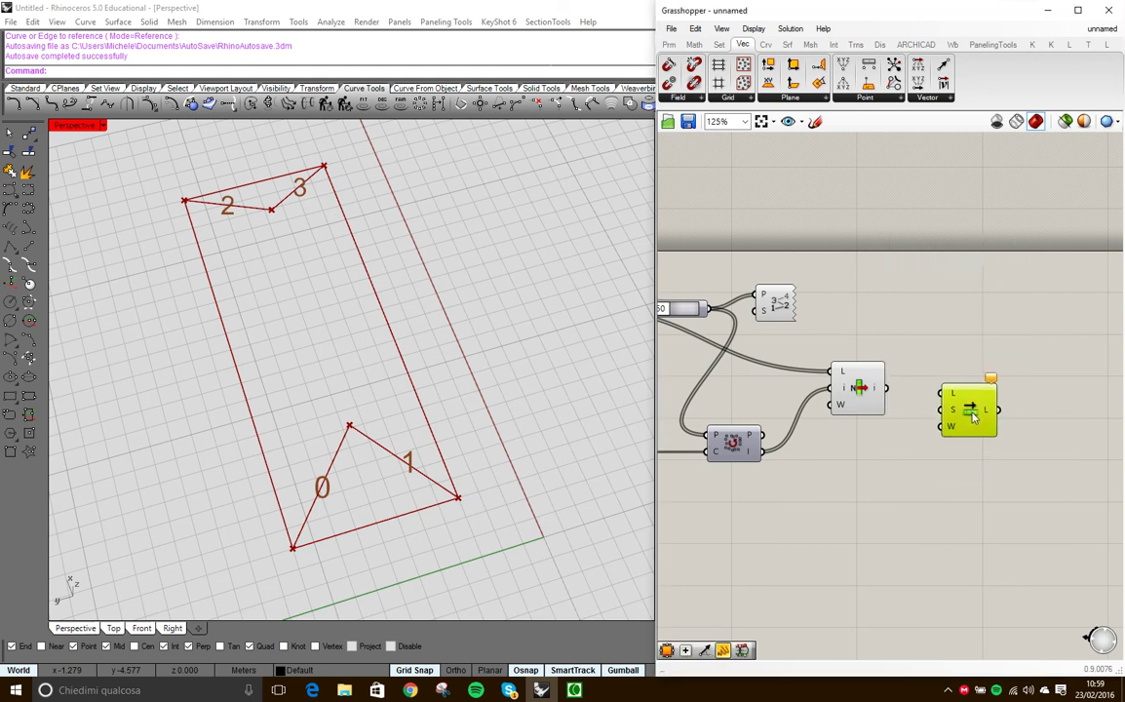
{"action": "left_click_drag", "start_coordinate": [891, 390], "coordinate": [942, 393]}
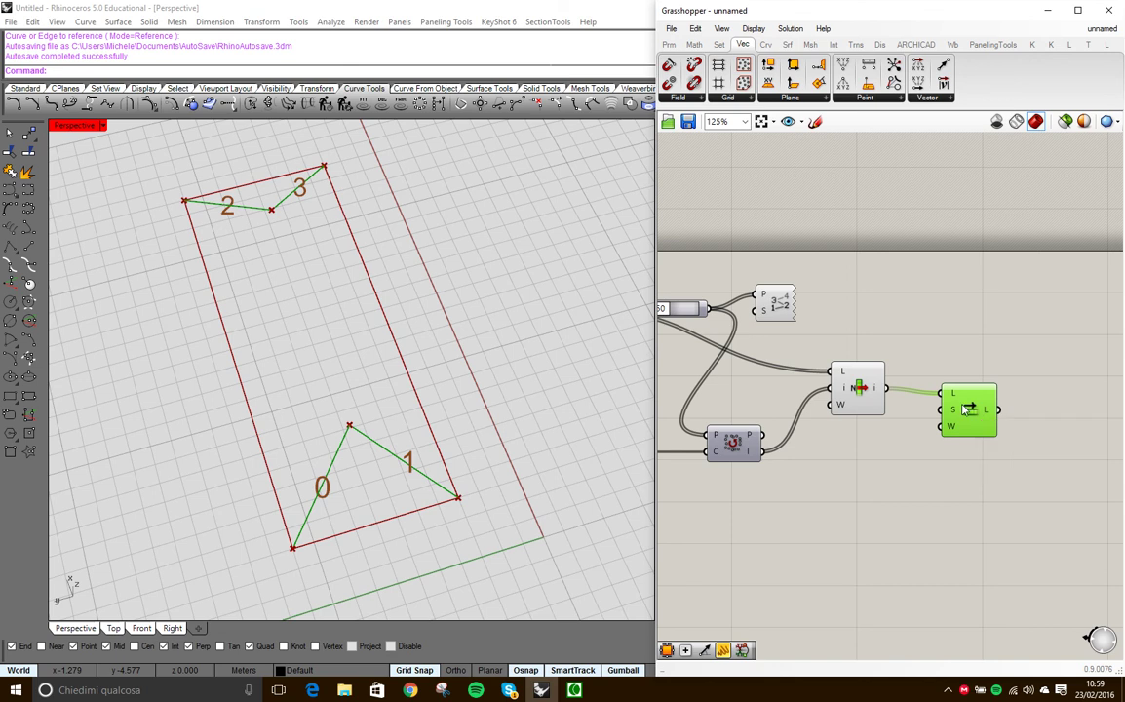
{"action": "left_click_drag", "start_coordinate": [974, 421], "coordinate": [904, 496]}
- Add an Edge Surface component and connect the List Item's output to its A input and the Shift List's L output to B
{"action": "double_click", "coordinate": [1000, 434]}
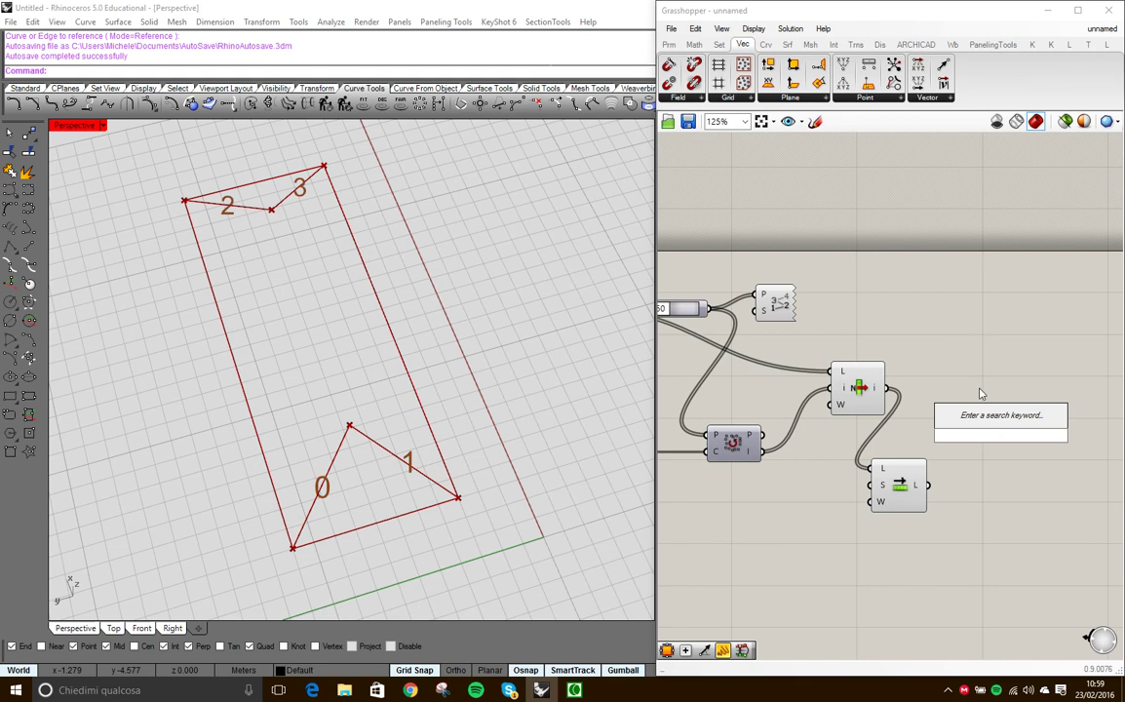
{"action": "type", "text": "edge"}
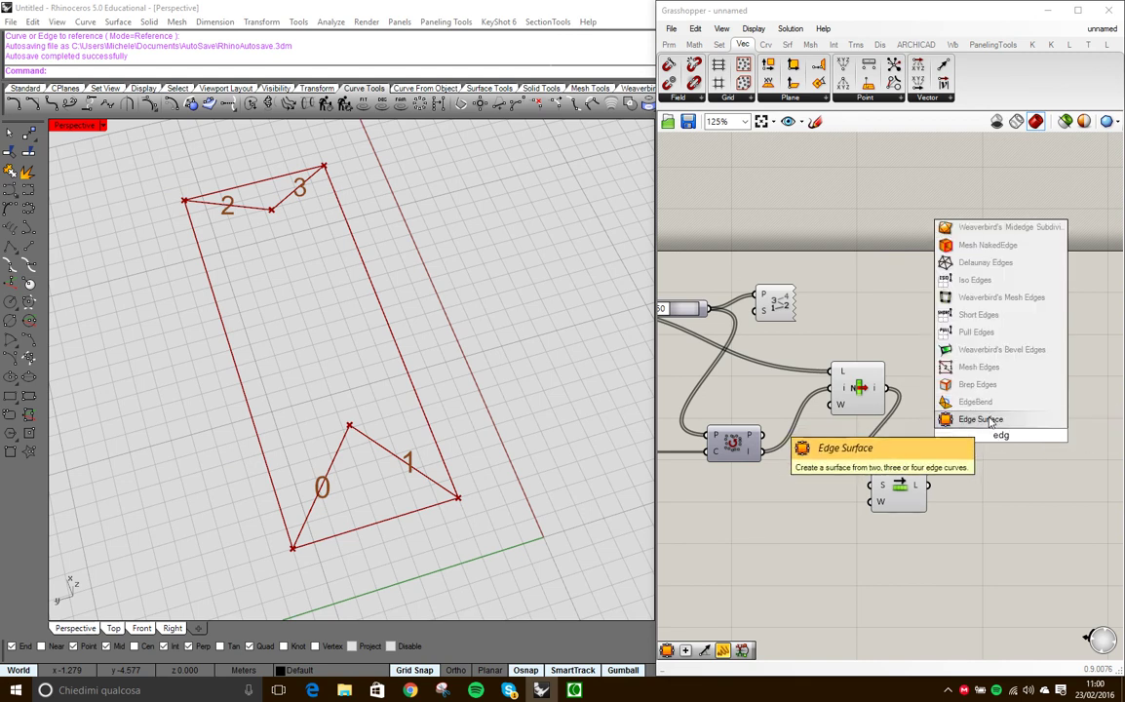
{"action": "left_click", "coordinate": [944, 414]}
{"action": "left_click_drag", "start_coordinate": [890, 392], "coordinate": [982, 408]}
{"action": "left_click_drag", "start_coordinate": [928, 485], "coordinate": [982, 423]}
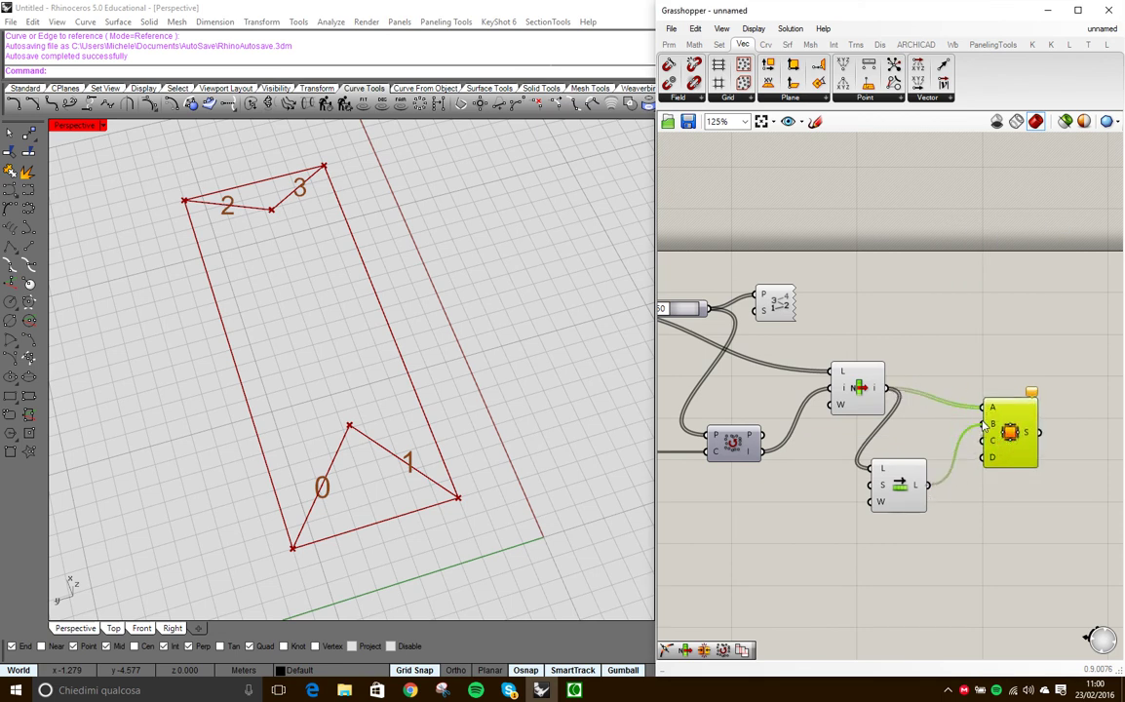
- Select the base rectangle and reshape it with two gumball adjustments to test the roof surfaces
{"action": "right_click_drag", "start_coordinate": [454, 447], "coordinate": [417, 387]}
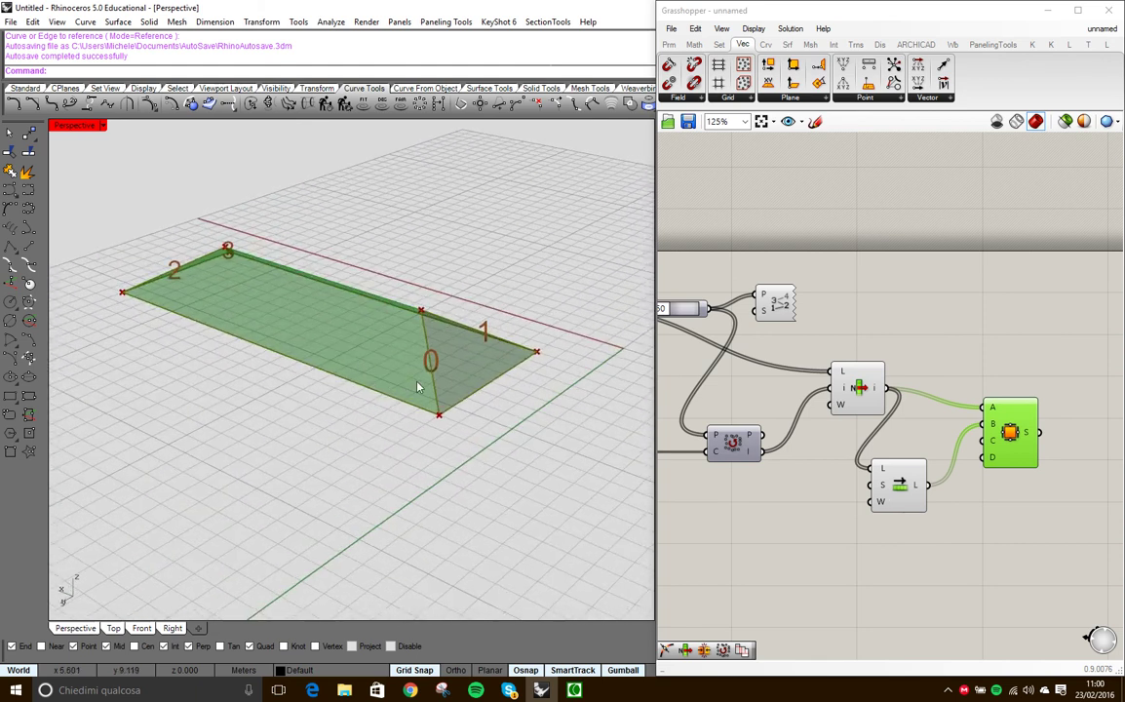
{"action": "left_click", "coordinate": [502, 380]}
{"action": "right_click_drag", "start_coordinate": [500, 381], "coordinate": [341, 292]}
{"action": "left_click_drag", "start_coordinate": [343, 284], "coordinate": [353, 336]}
{"action": "right_click_drag", "start_coordinate": [353, 337], "coordinate": [344, 432]}
{"action": "left_click_drag", "start_coordinate": [348, 309], "coordinate": [423, 327]}
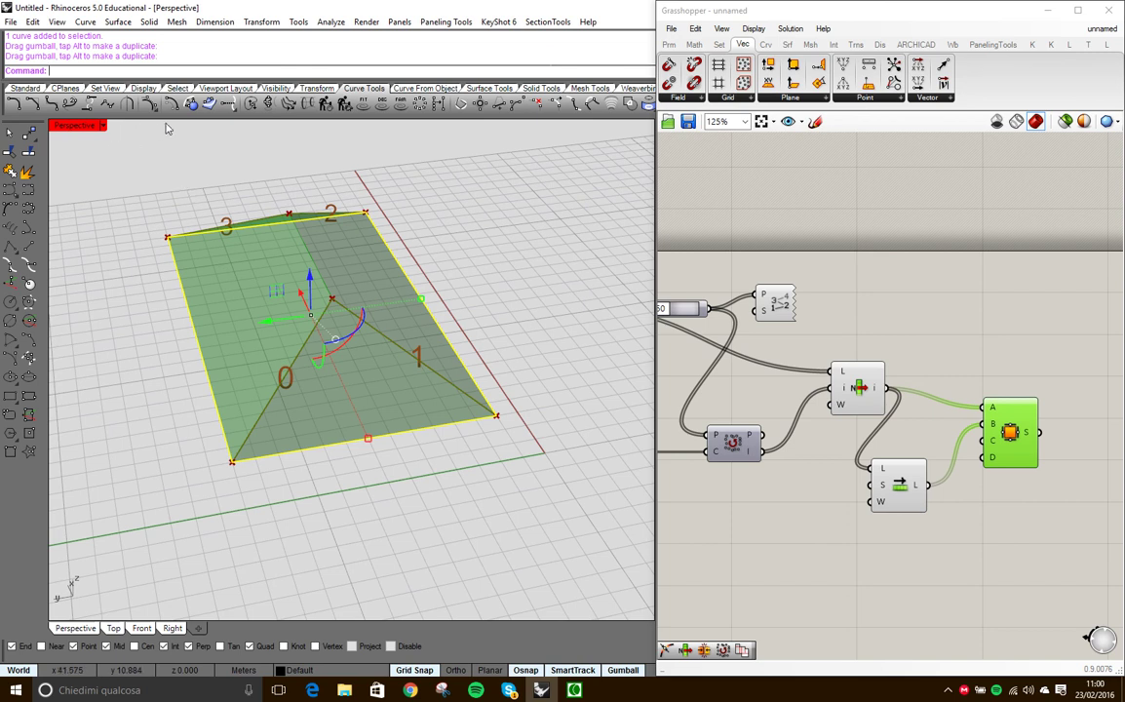
- Turn on the base curve's control points, then move the two corners of one short side and narrow it into a tapered outline
{"action": "left_click", "coordinate": [137, 102]}
{"action": "left_click_drag", "start_coordinate": [146, 358], "coordinate": [510, 470]}
{"action": "right_click_drag", "start_coordinate": [352, 520], "coordinate": [180, 462]}
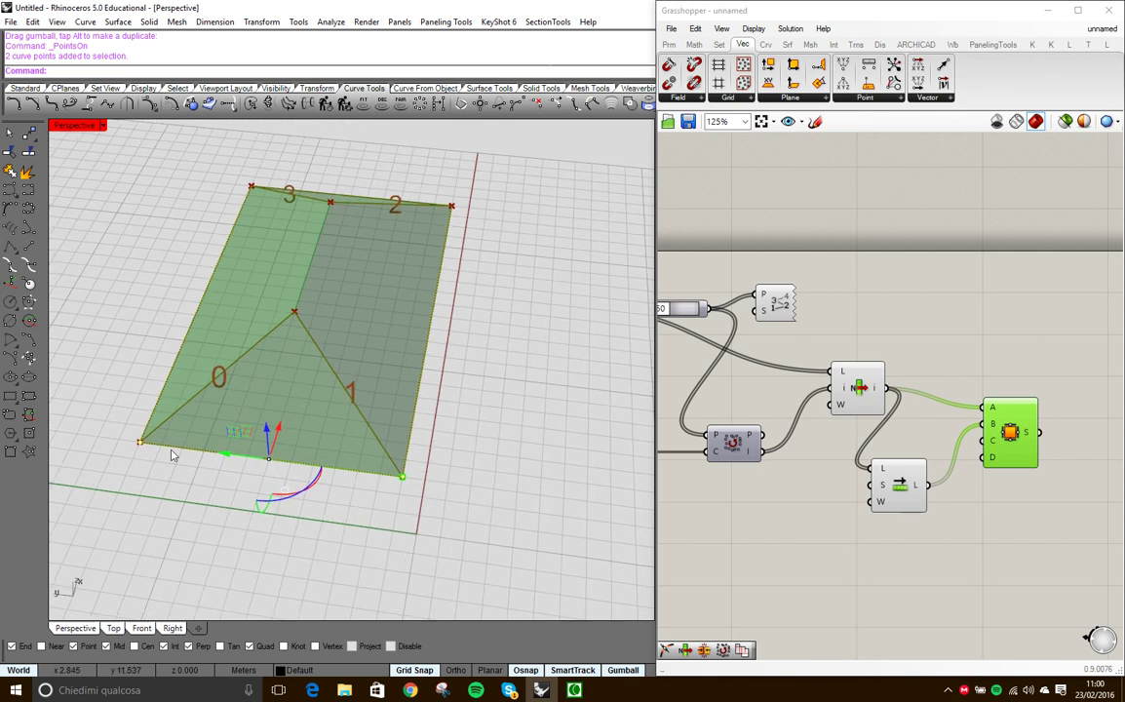
{"action": "left_click_drag", "start_coordinate": [141, 445], "coordinate": [276, 499]}
{"action": "right_click_drag", "start_coordinate": [276, 499], "coordinate": [365, 493]}
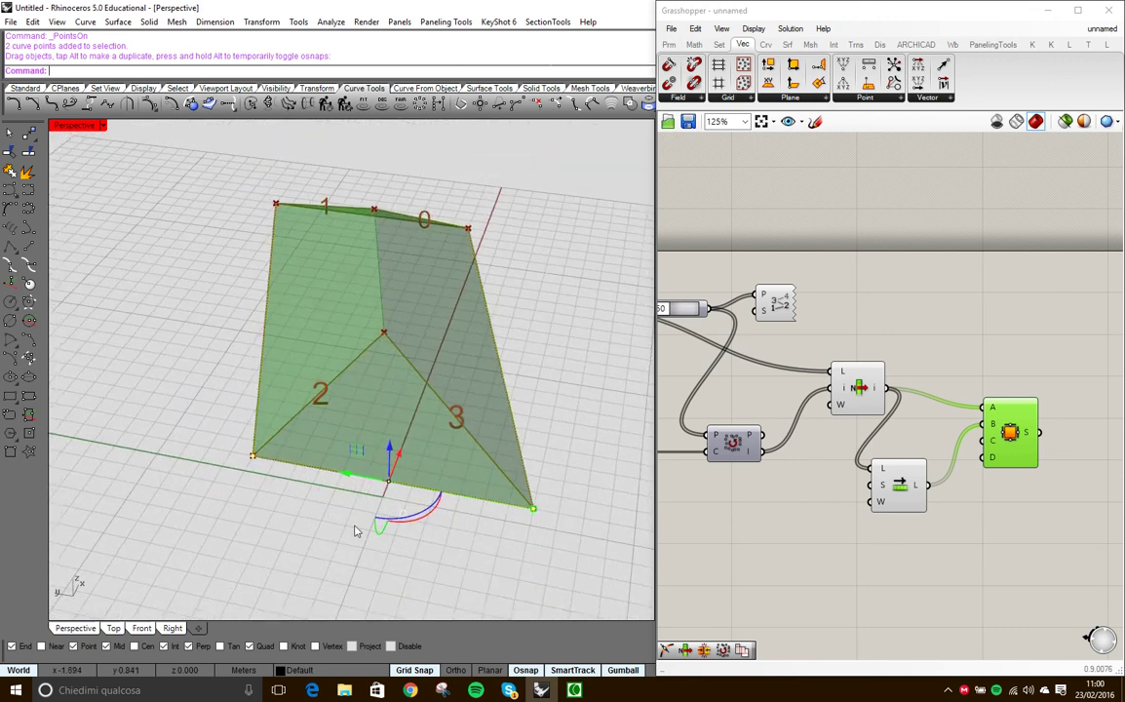
{"action": "left_click_drag", "start_coordinate": [483, 468], "coordinate": [531, 493]}
{"action": "right_click_drag", "start_coordinate": [531, 493], "coordinate": [195, 487]}
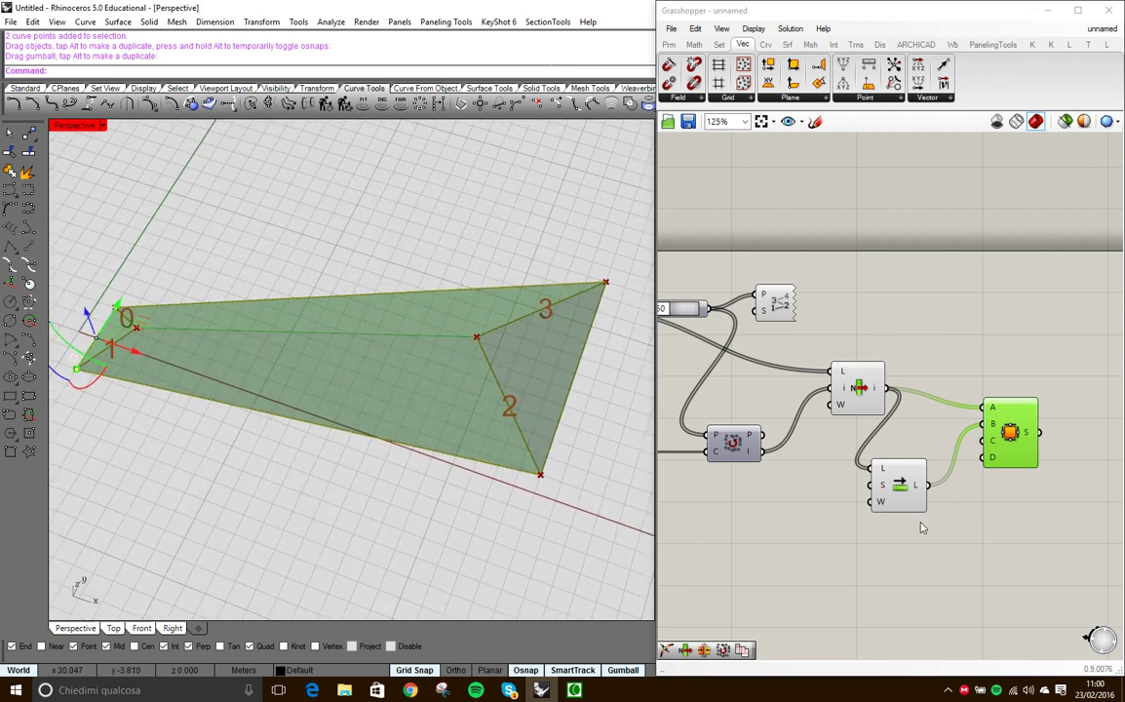